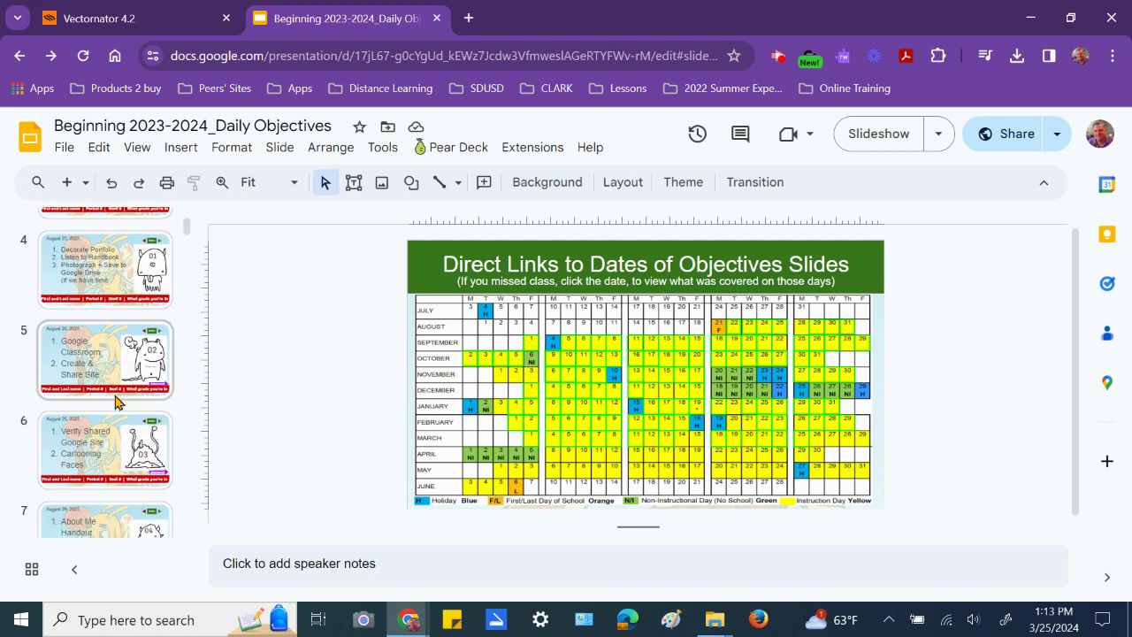
Step: Look through the daily objectives slides, examining August 23, September 19 and September 20, 2023 and their numbered doodles
click(79, 262)
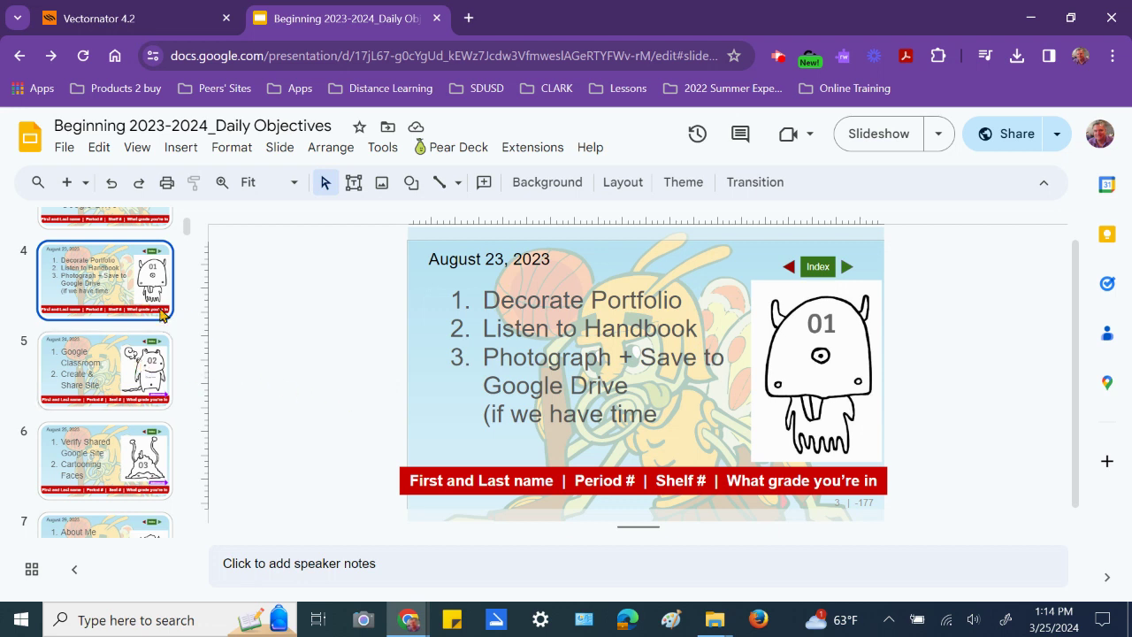
scroll(132, 371, up, 2)
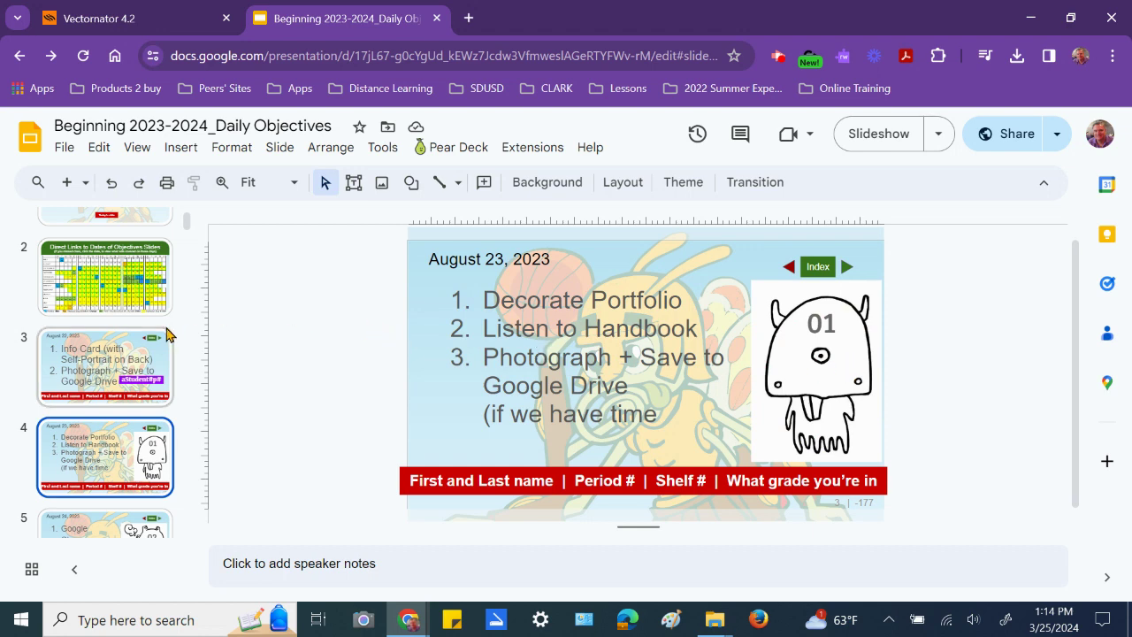
scroll(92, 358, down, 3)
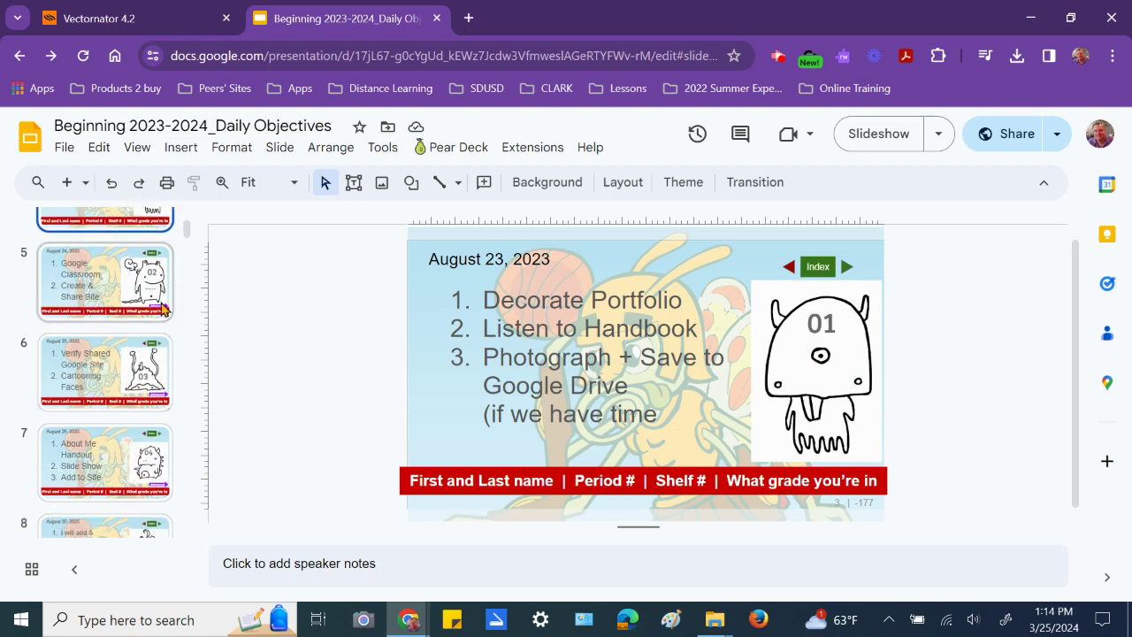
click(796, 405)
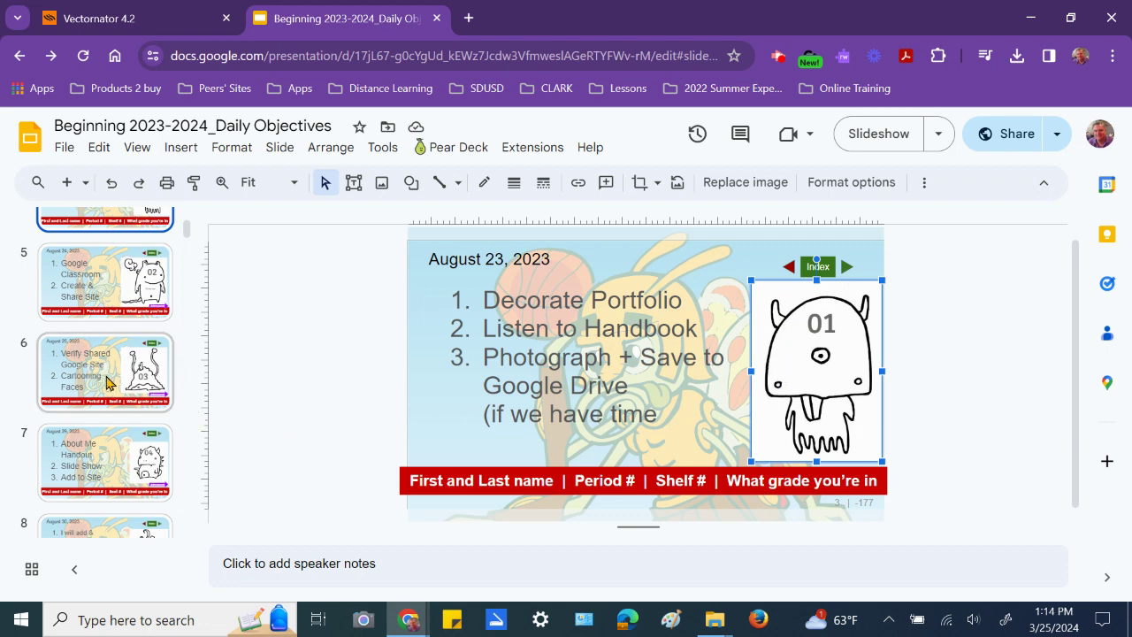
scroll(106, 382, down, 10)
scroll(113, 387, down, 3)
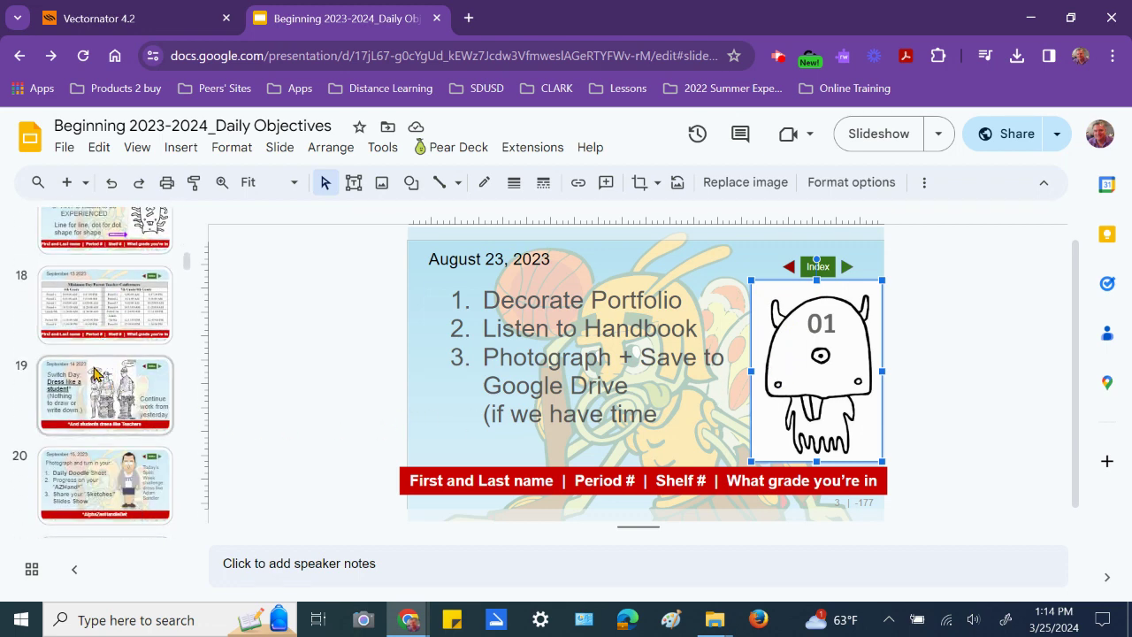
scroll(94, 376, down, 4)
click(95, 306)
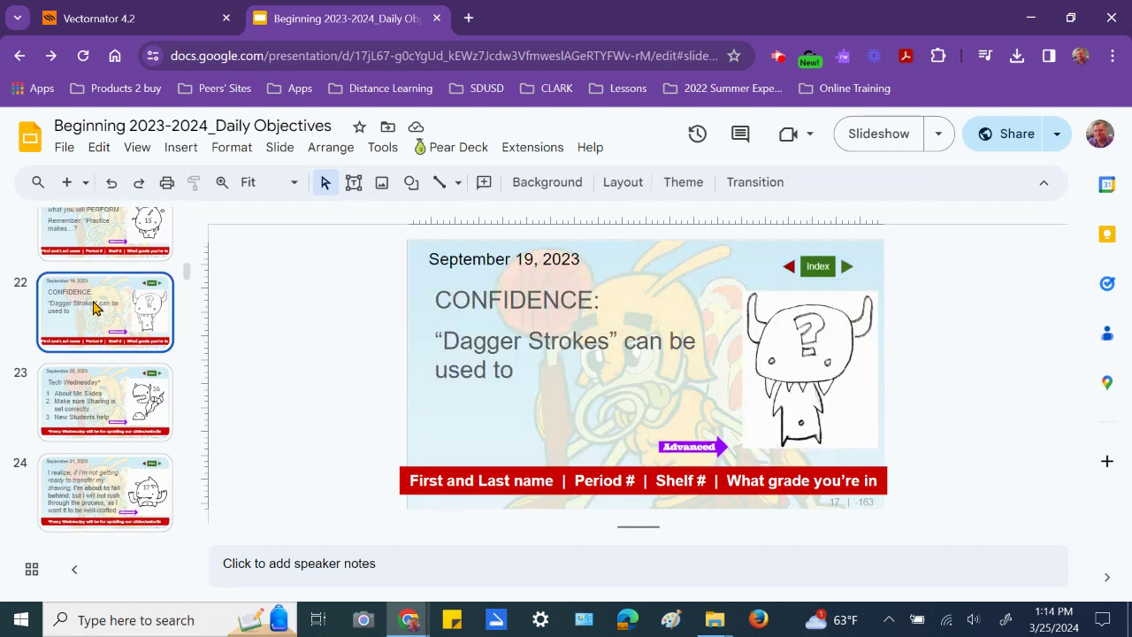
click(75, 408)
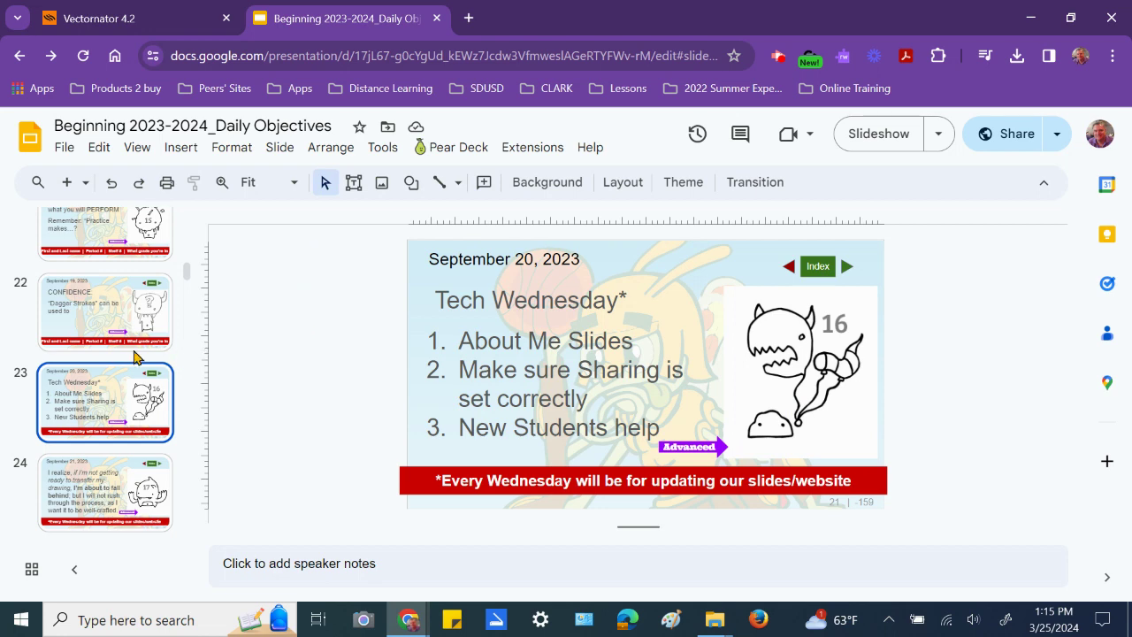
scroll(104, 368, down, 12)
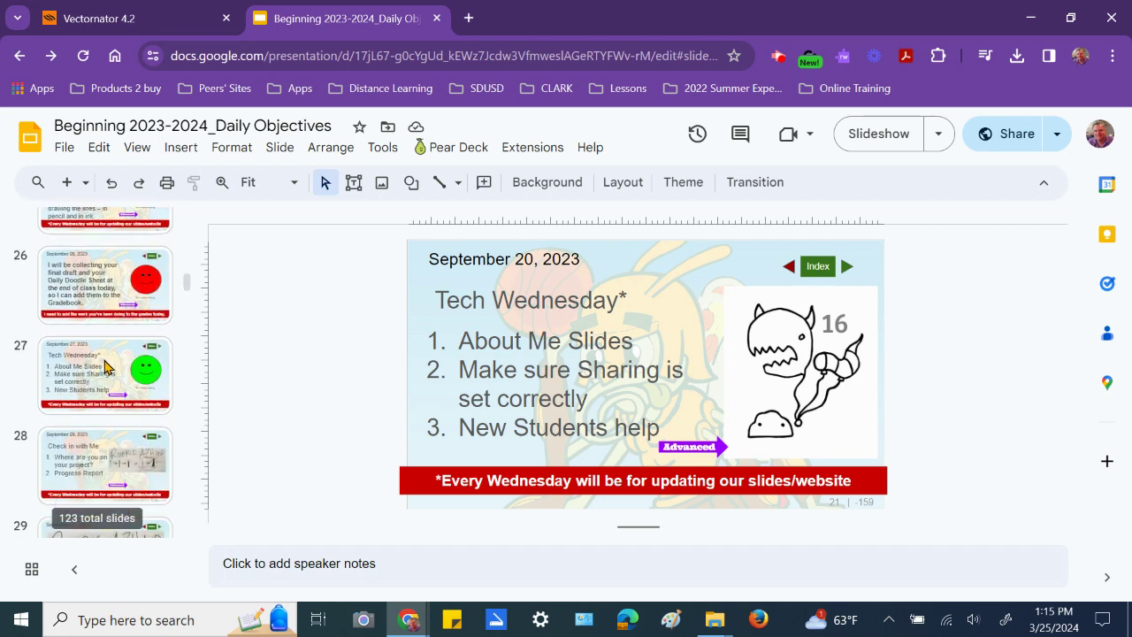
scroll(103, 369, down, 2)
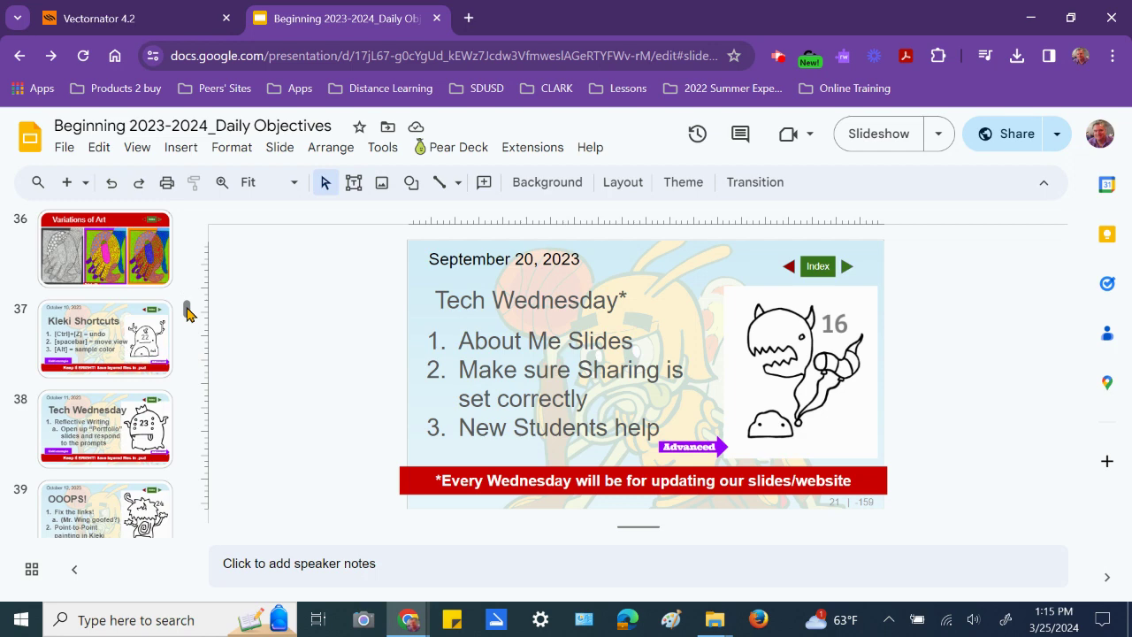
Step: Duplicate the March 25, 2024 progress check slide at the end of the presentation
drag(187, 310, 187, 522)
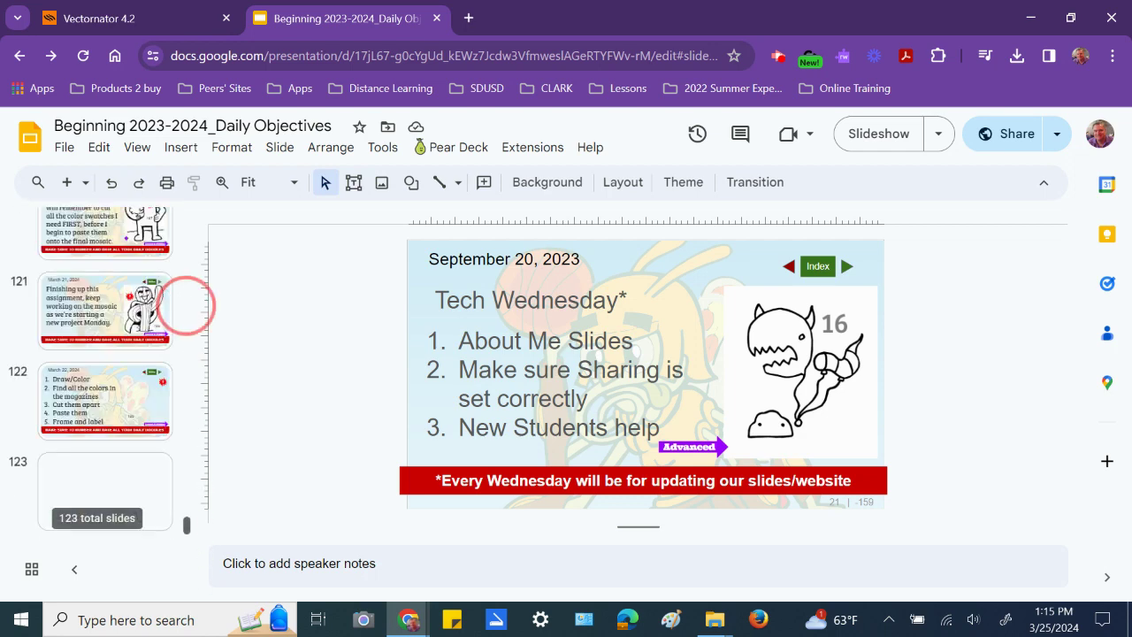
click(90, 458)
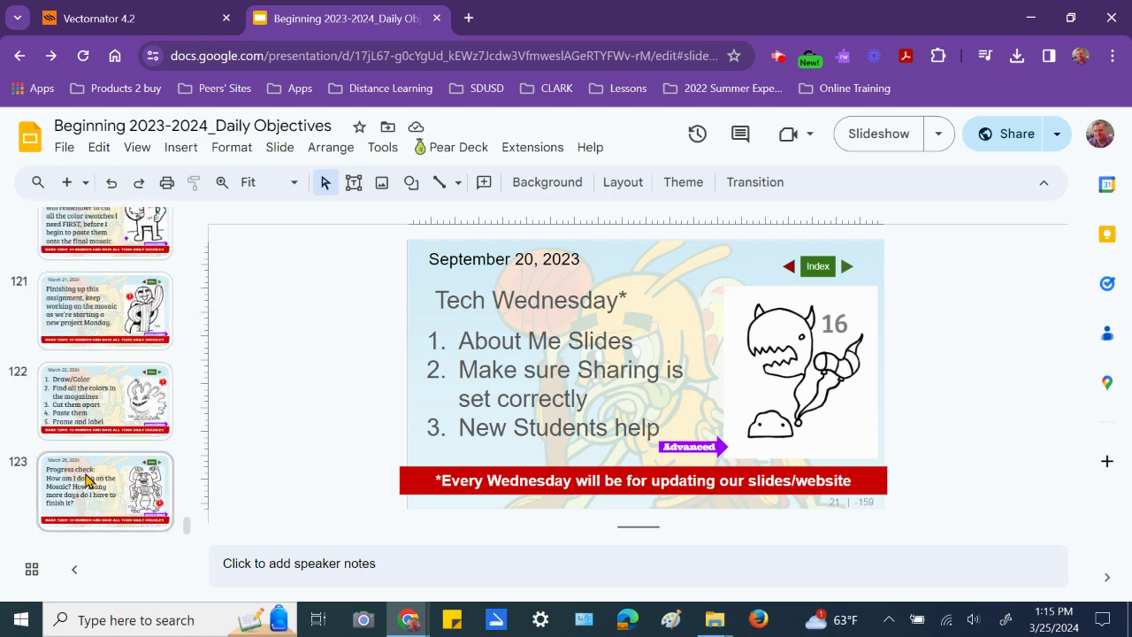
right_click(104, 480)
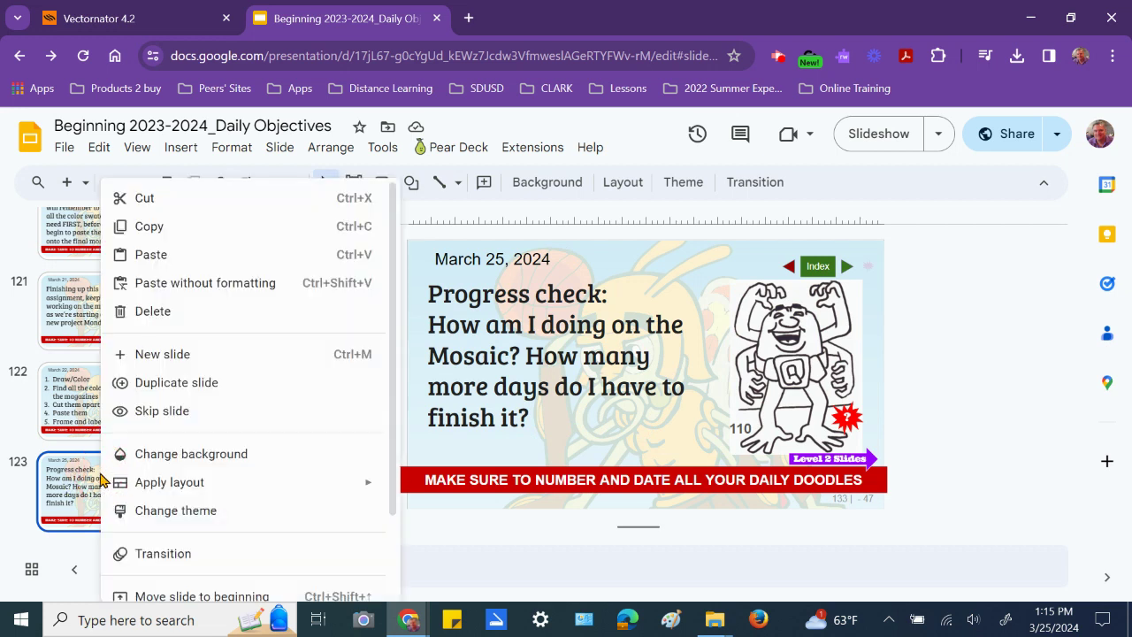
click(180, 384)
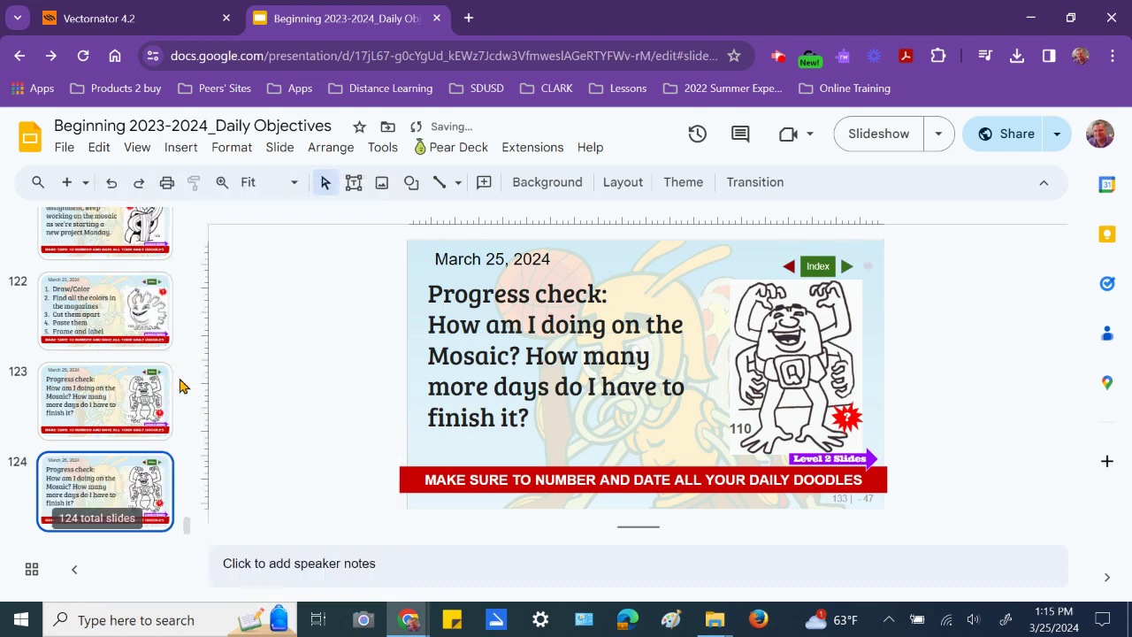
Step: Update the duplicated slide's date to March 26, 2024 and its footer day counters to 134 and -46
click(497, 258)
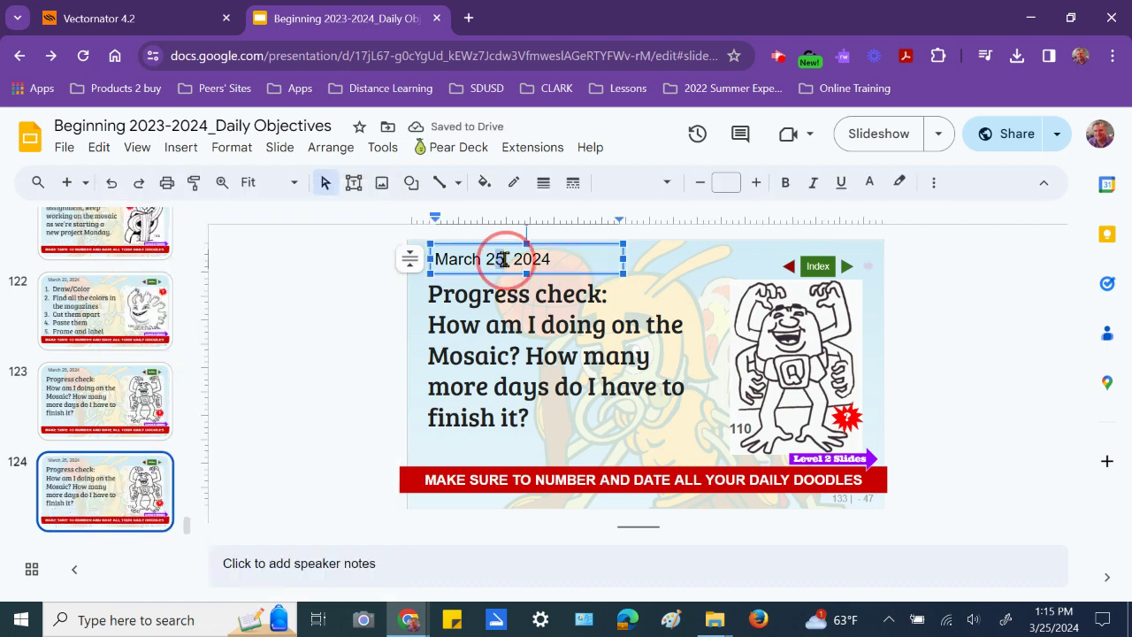
key(BackSpace)
text(6)
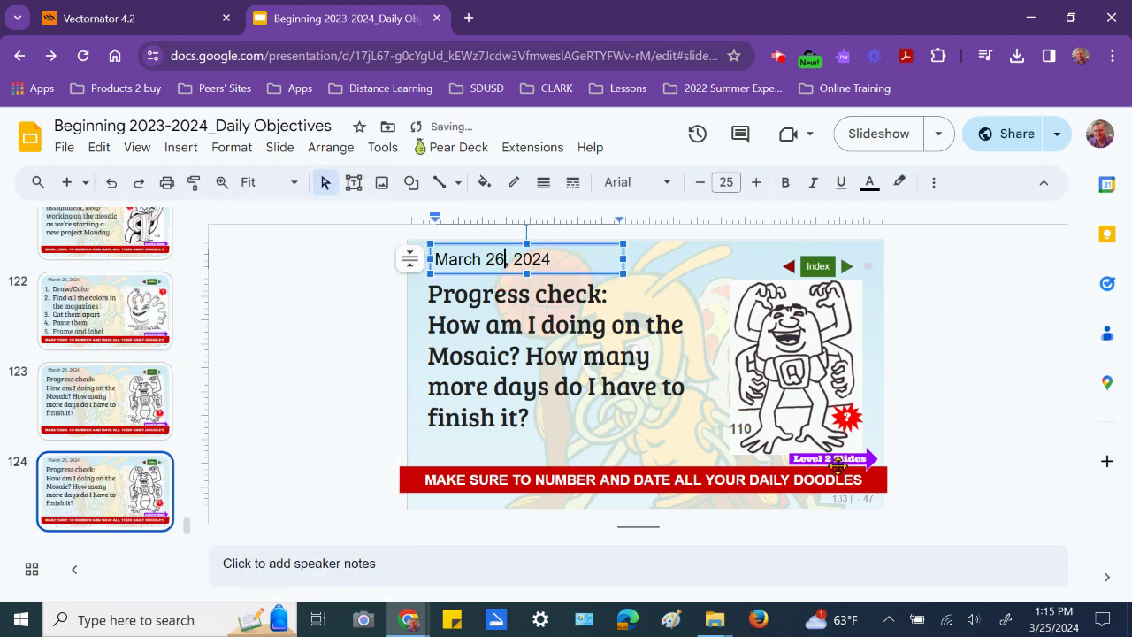
click(852, 496)
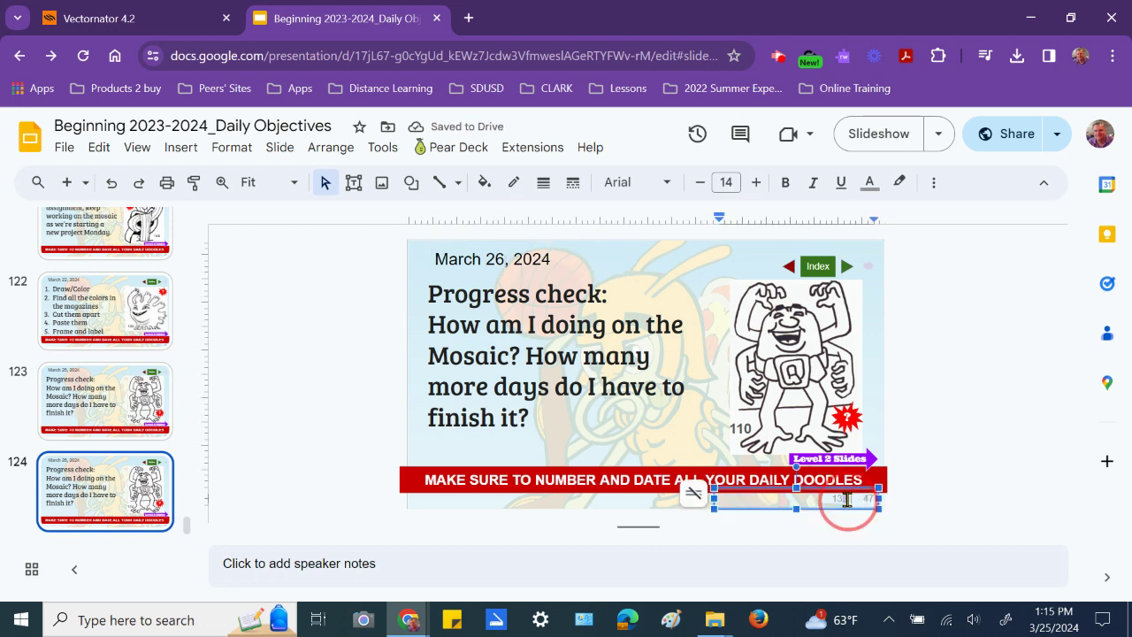
click(872, 497)
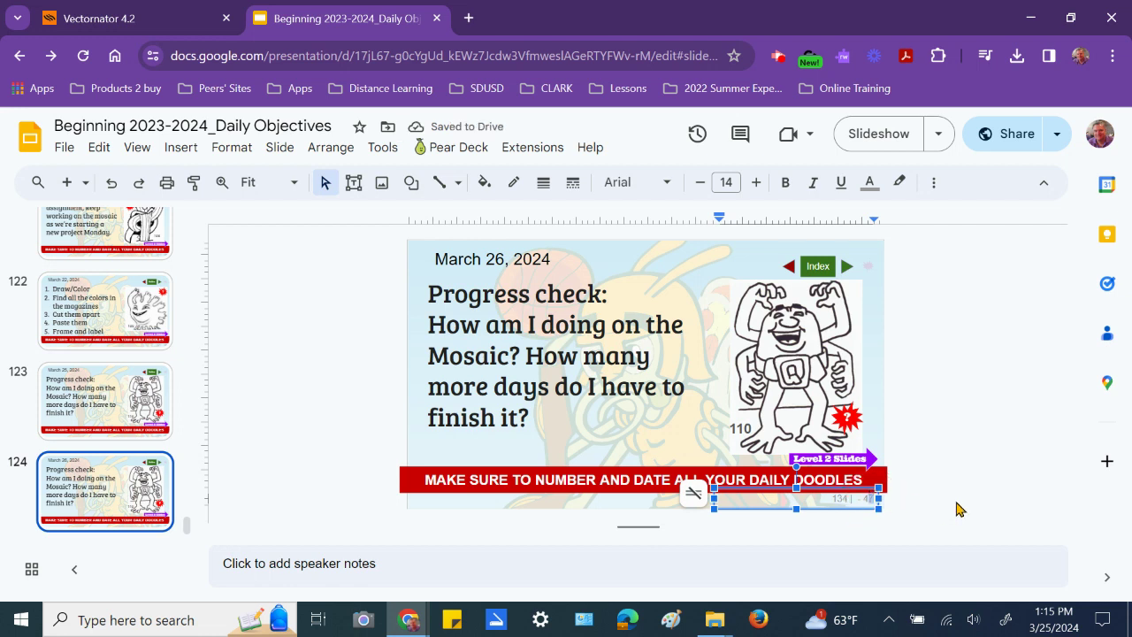
click(943, 433)
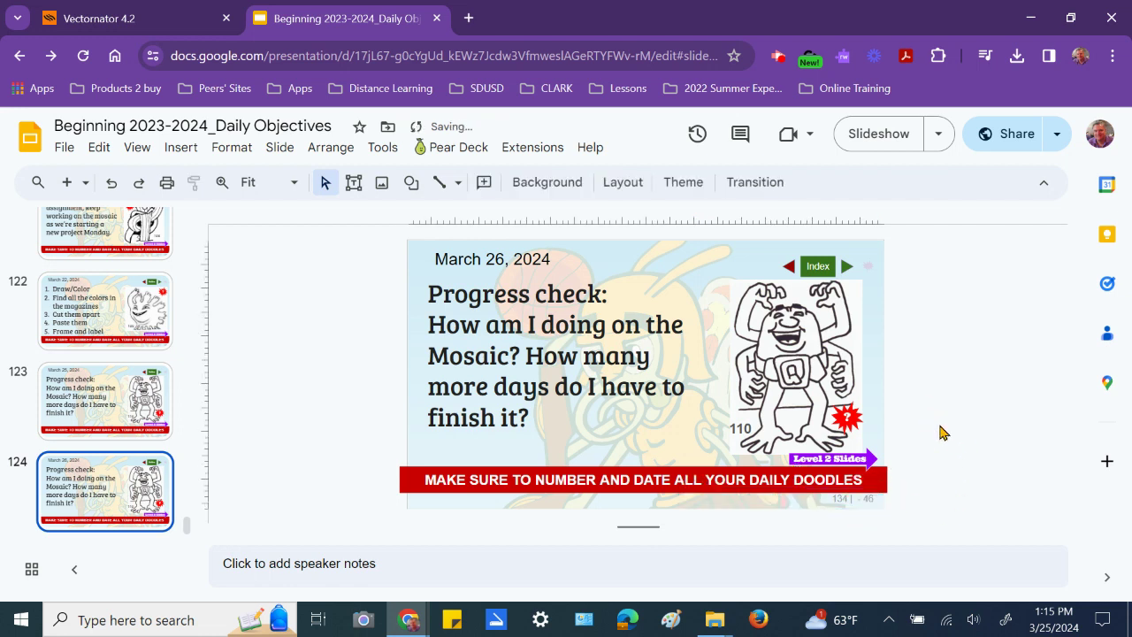
Step: Switch to the Scan app, expand the scan settings and set the resolution to 150 DPI
click(495, 619)
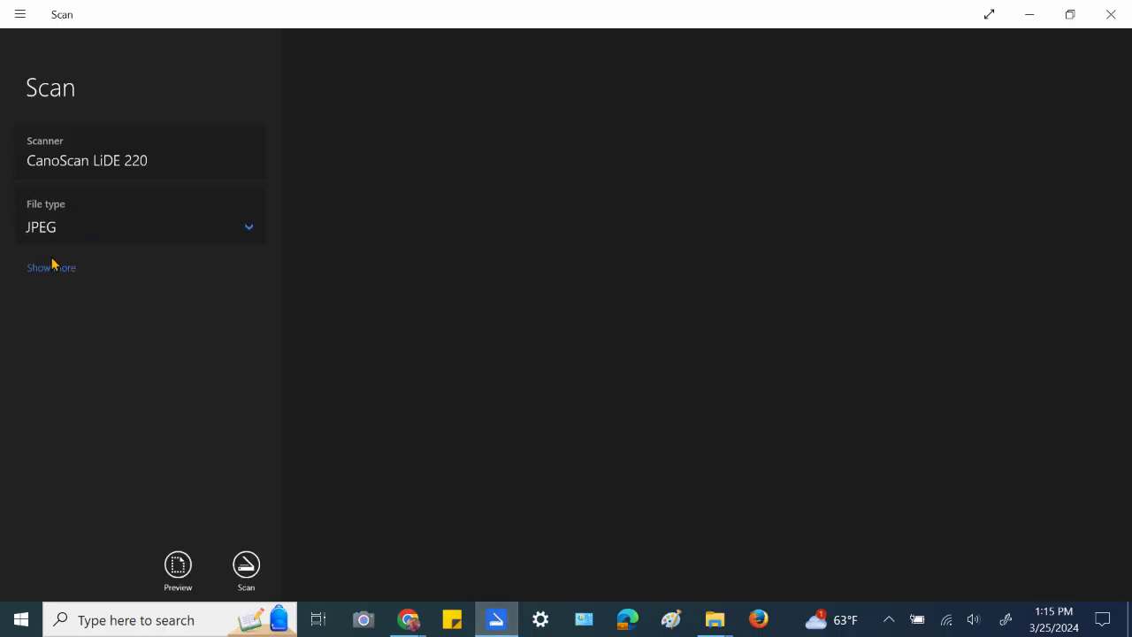
click(56, 268)
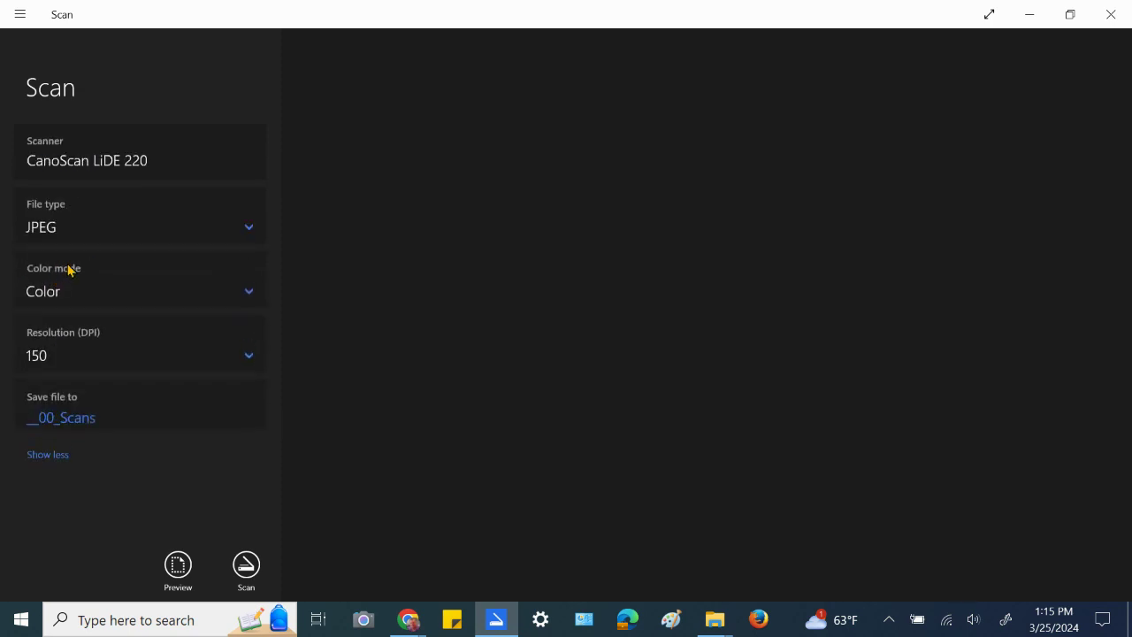
click(37, 356)
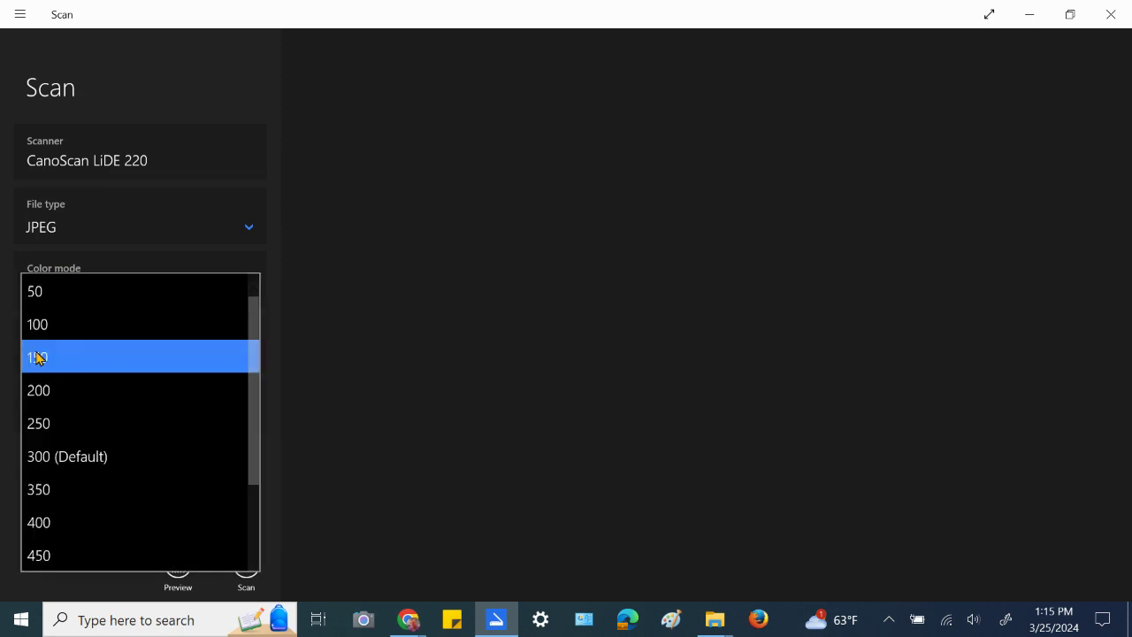
click(49, 293)
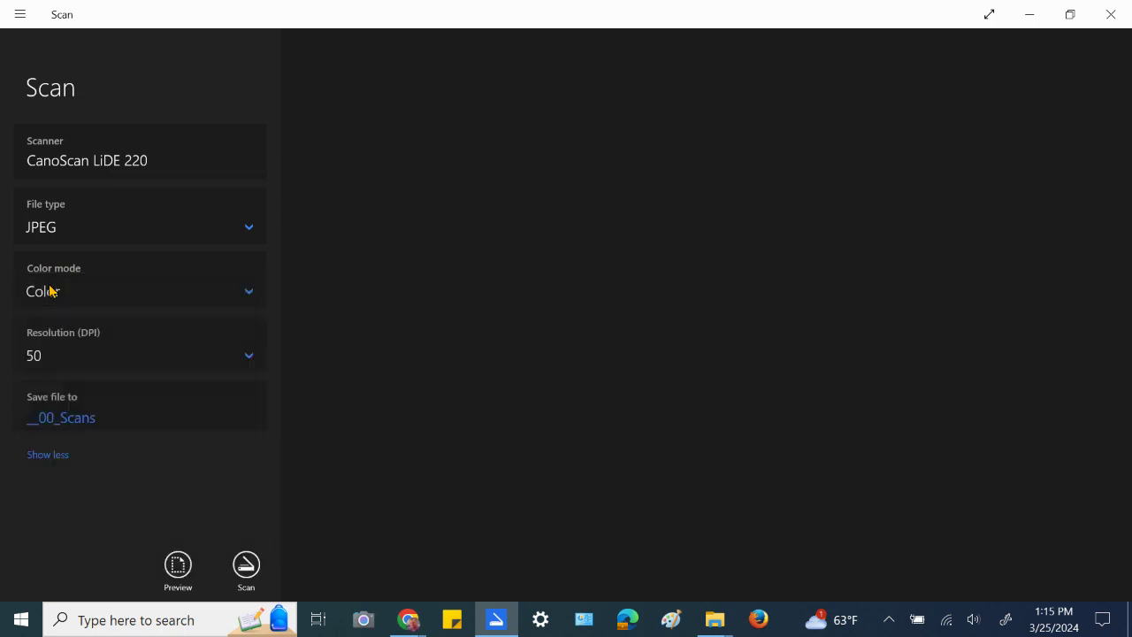
click(39, 359)
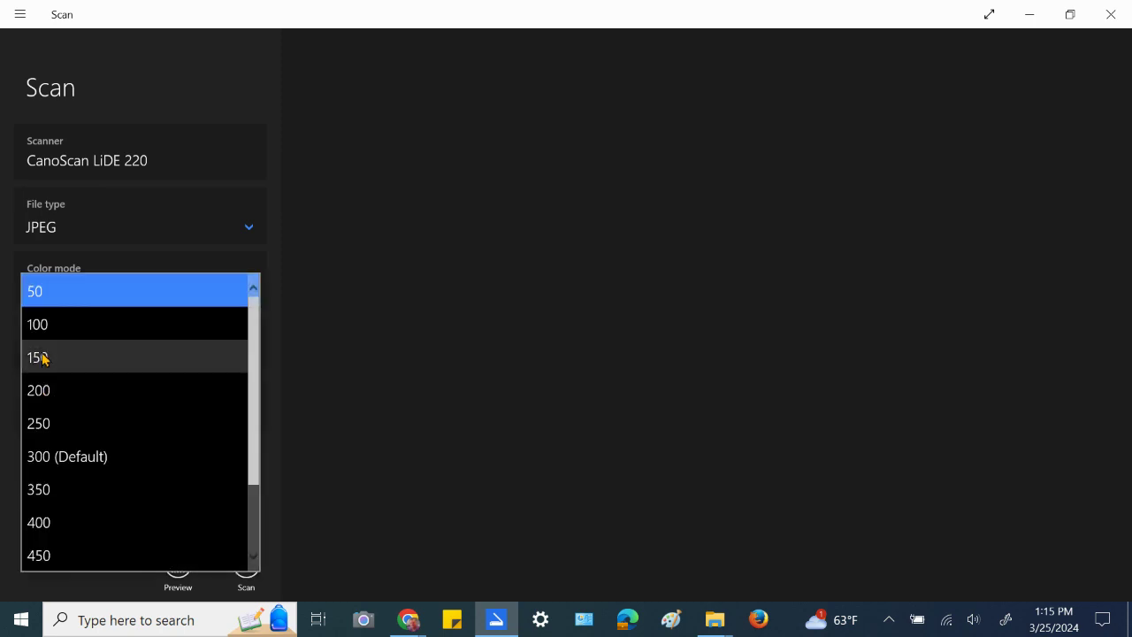
click(41, 357)
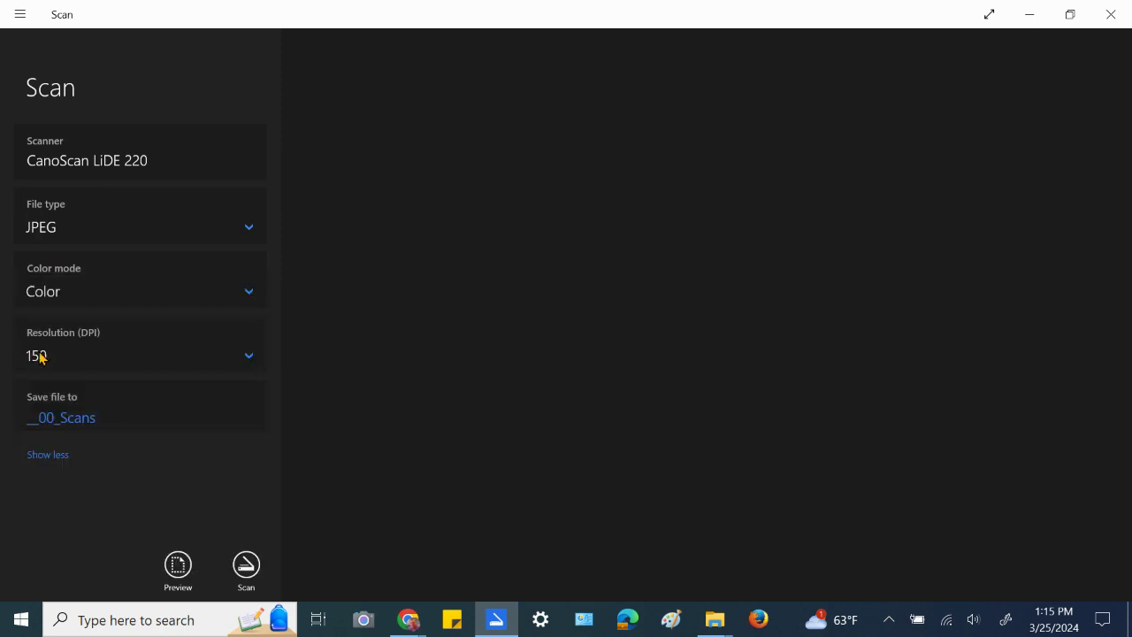
Step: Preview the scan, cropping it to the three-headed creature sketch, and scan that area as a JPEG
click(178, 566)
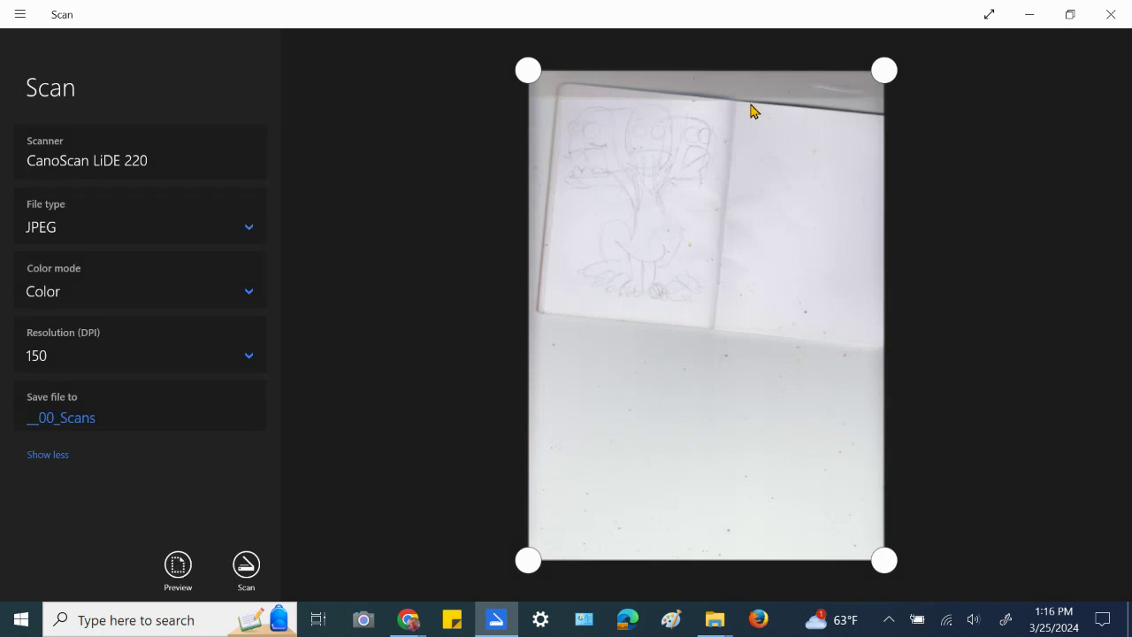
mouse_move(884, 71)
mouse_down()
mouse_move(802, 99)
mouse_move(721, 106)
mouse_up()
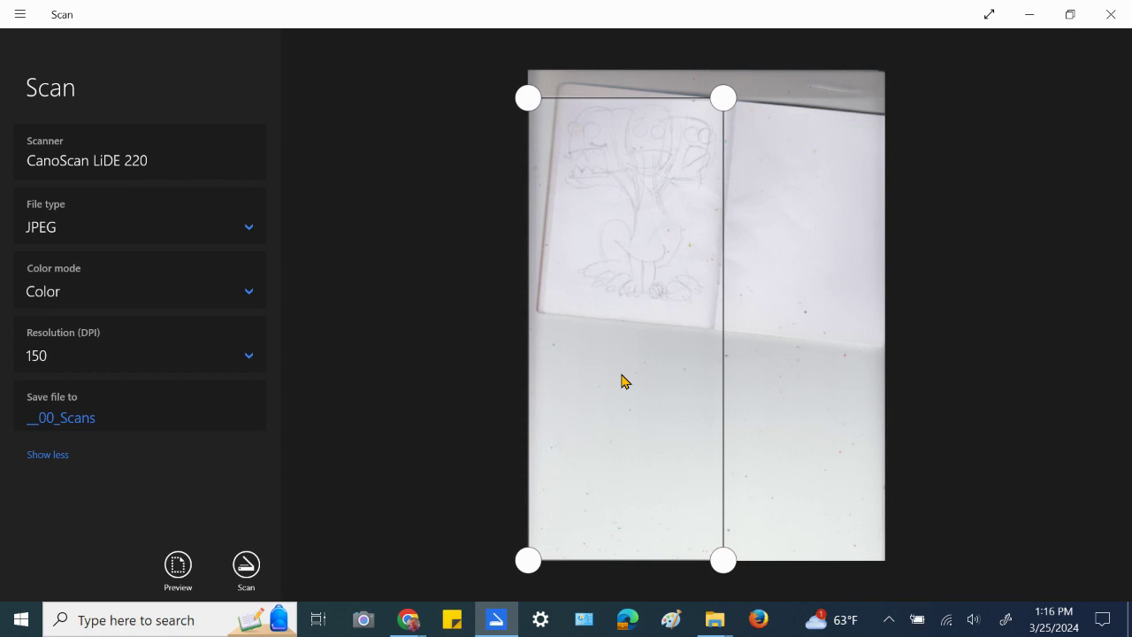
mouse_move(528, 561)
mouse_down()
mouse_move(576, 372)
mouse_move(558, 300)
mouse_move(561, 315)
mouse_up()
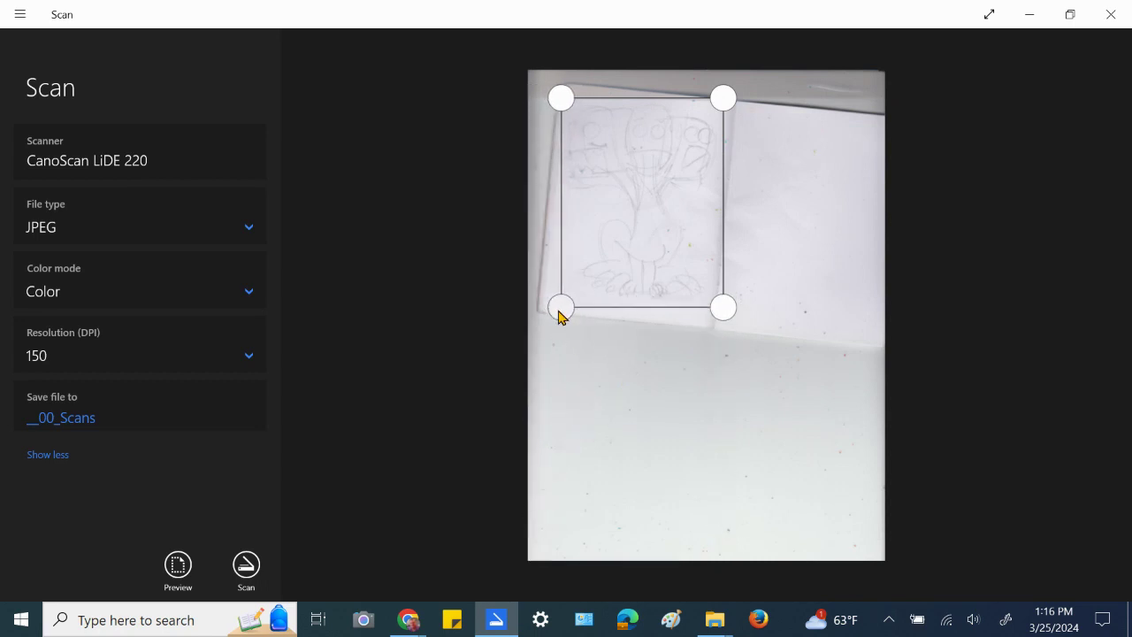
click(247, 564)
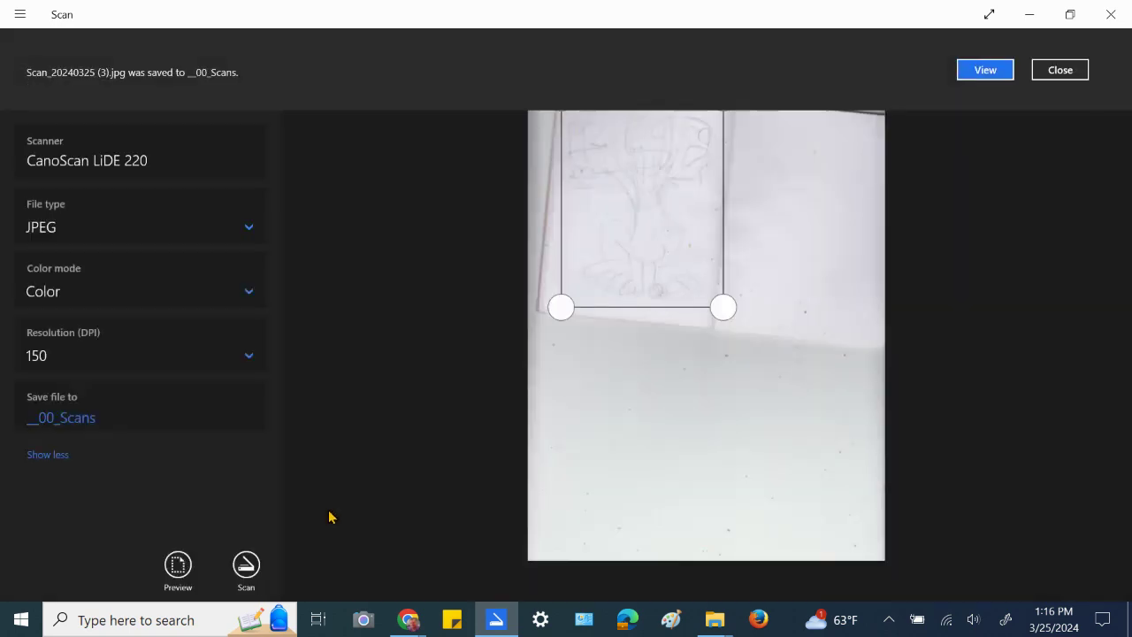
click(1064, 71)
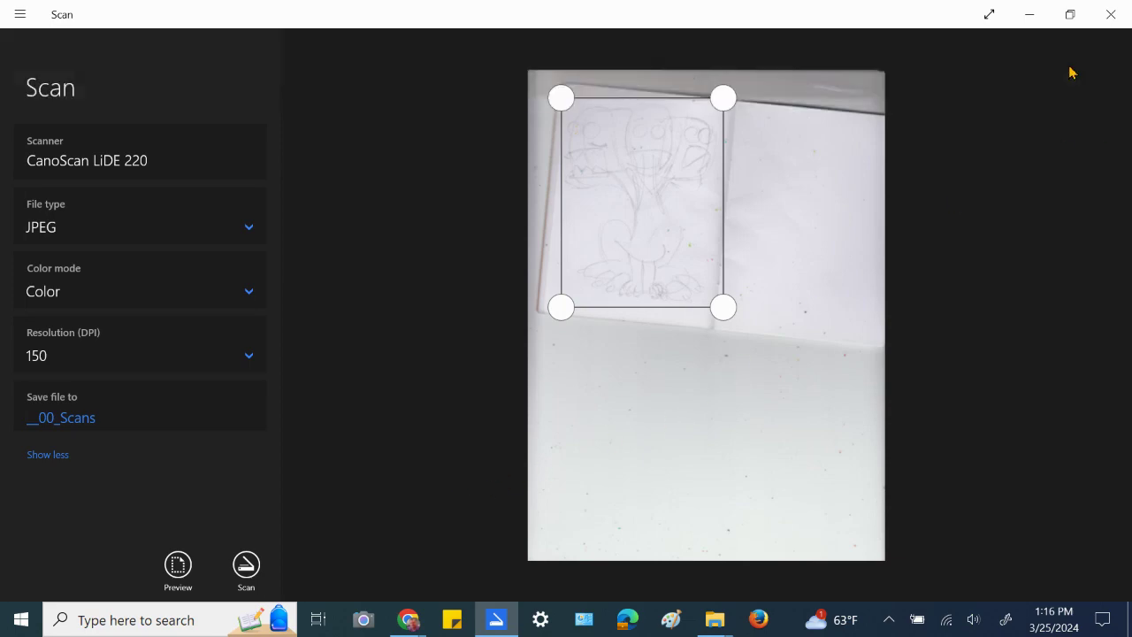
Step: Minimize the scanner and browser windows and open the __00_Scans folder in File Explorer
click(1032, 15)
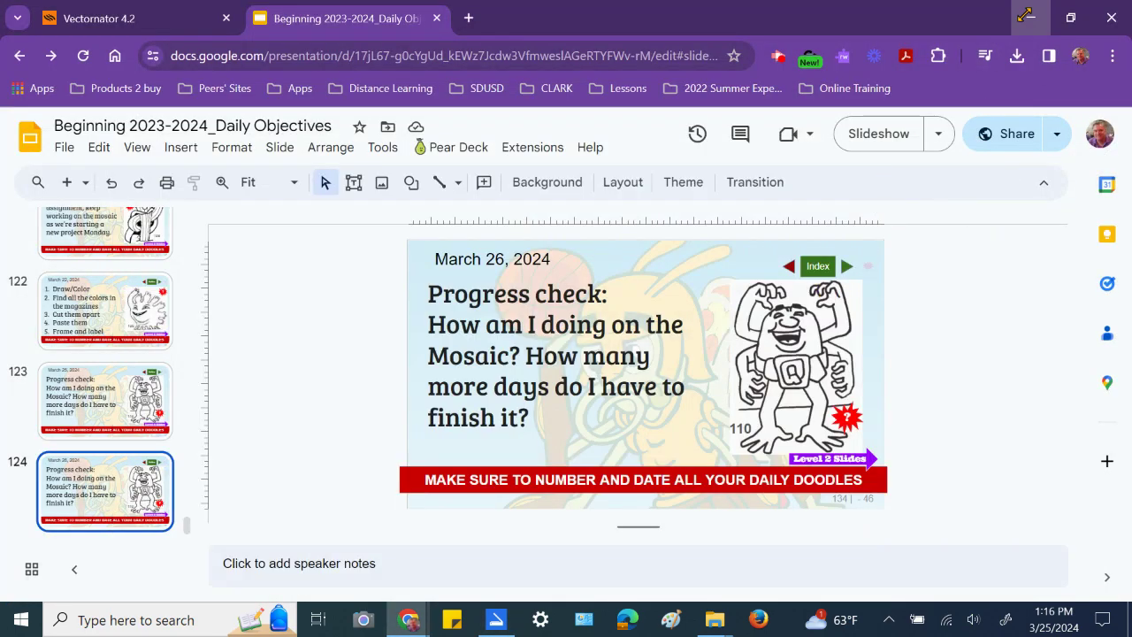
click(1029, 18)
mouse_move(715, 622)
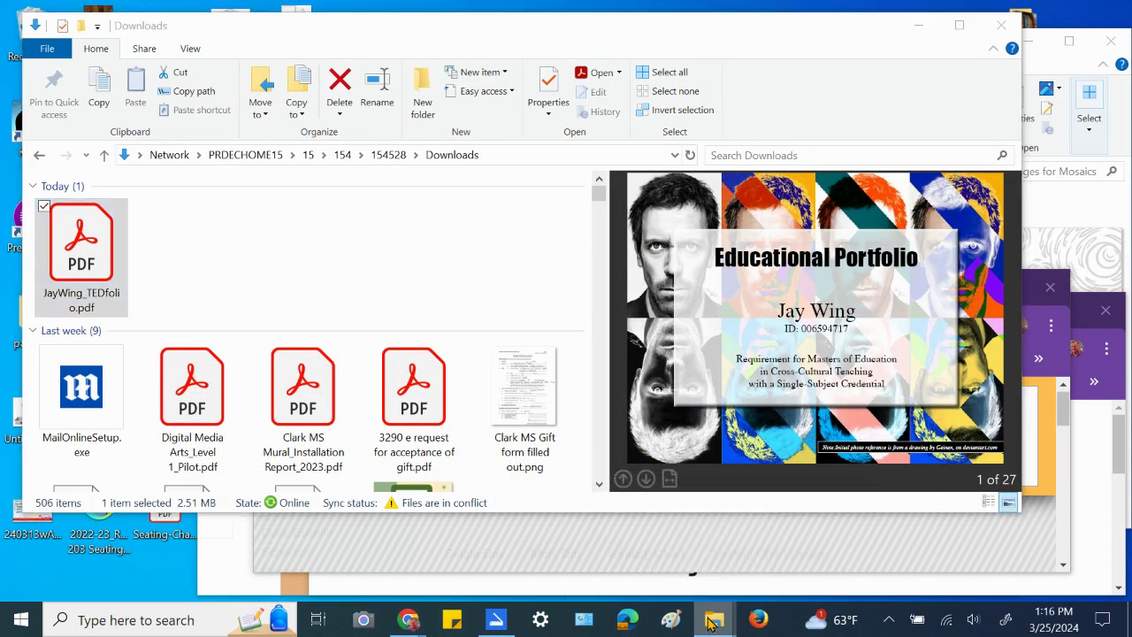
right_click(712, 622)
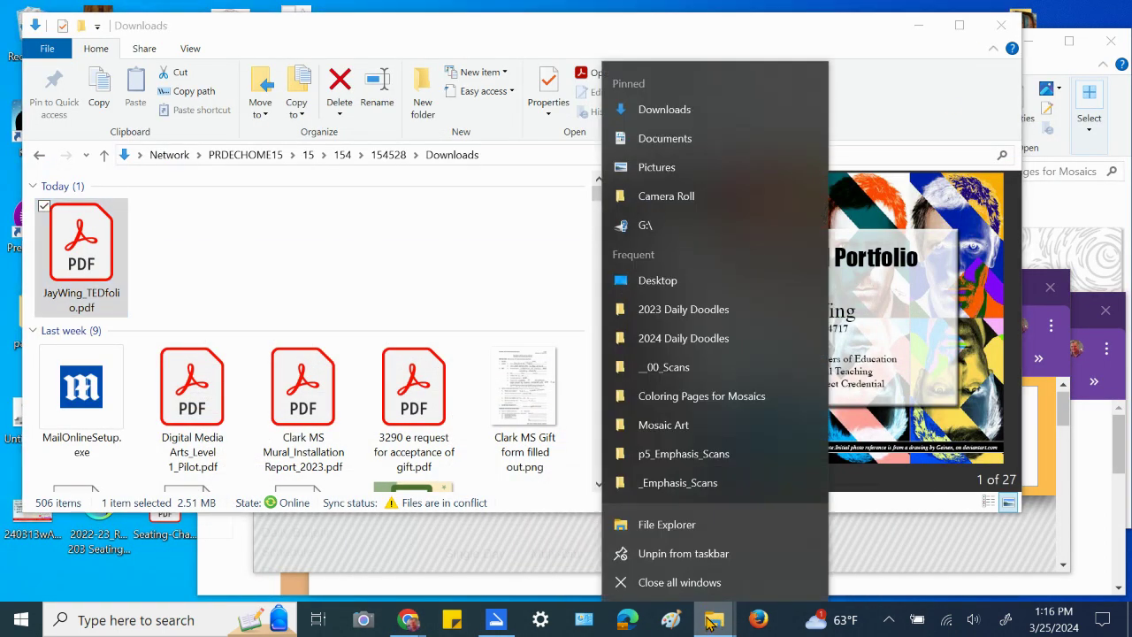
click(690, 367)
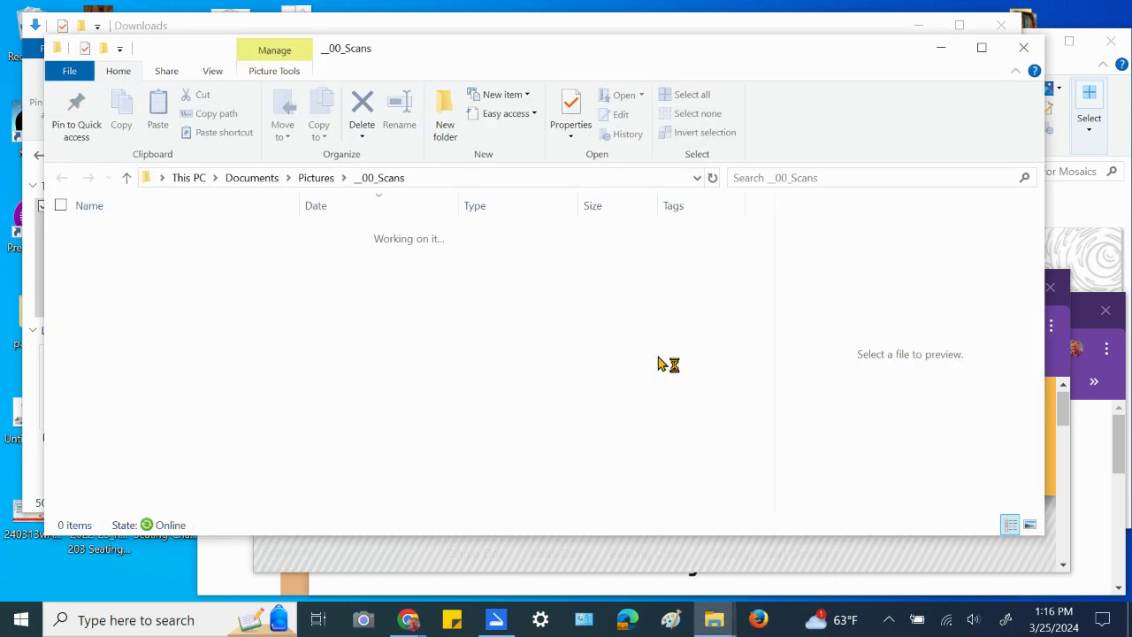
Step: Open the newest scan, Scan_20240325 (3).jpg, in Krita for editing
click(167, 329)
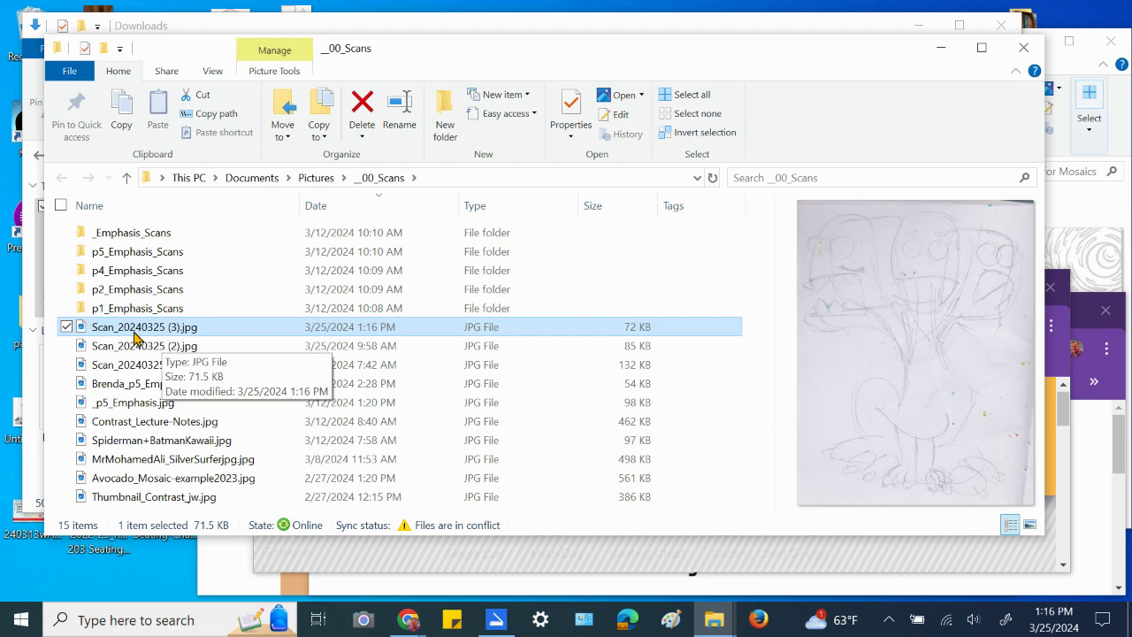
right_click(140, 329)
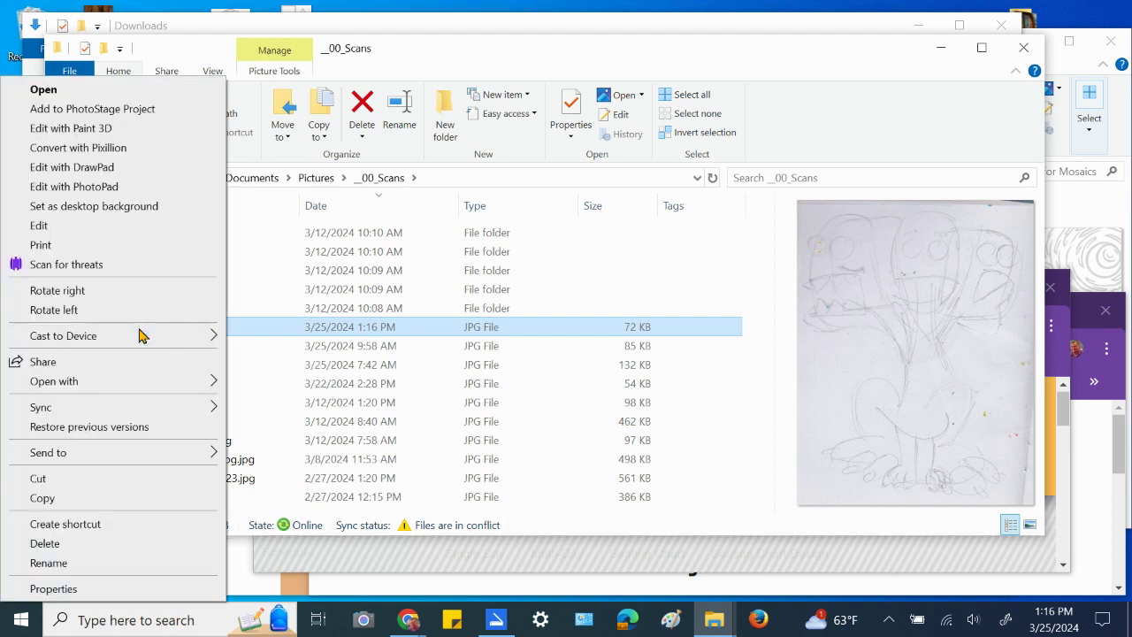
mouse_move(122, 382)
click(262, 422)
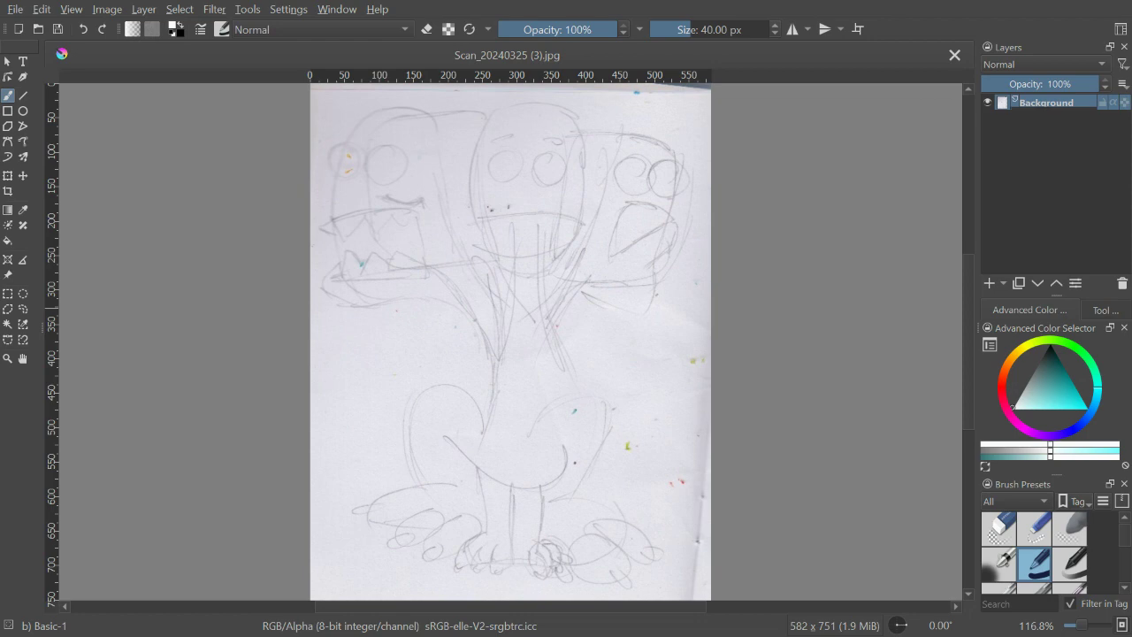
Step: Apply a Levels adjustment to the sketch with input black 132, gamma 1.987 and input white 230
key(ctrl+l)
drag(605, 265, 698, 265)
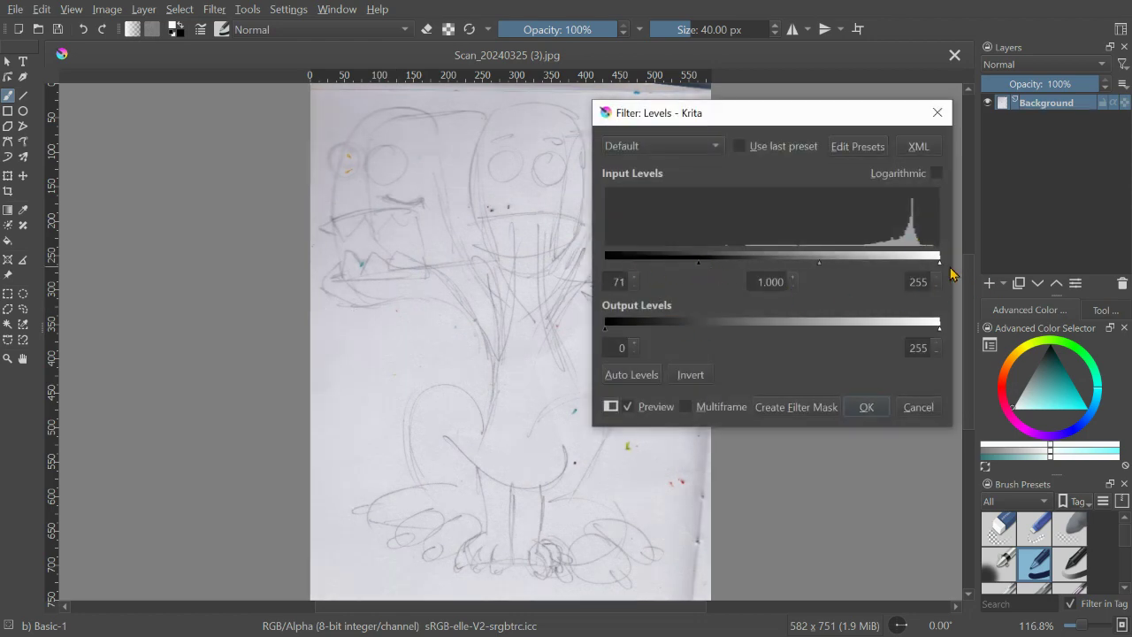
mouse_move(941, 268)
mouse_down()
mouse_move(831, 265)
mouse_move(907, 264)
mouse_up()
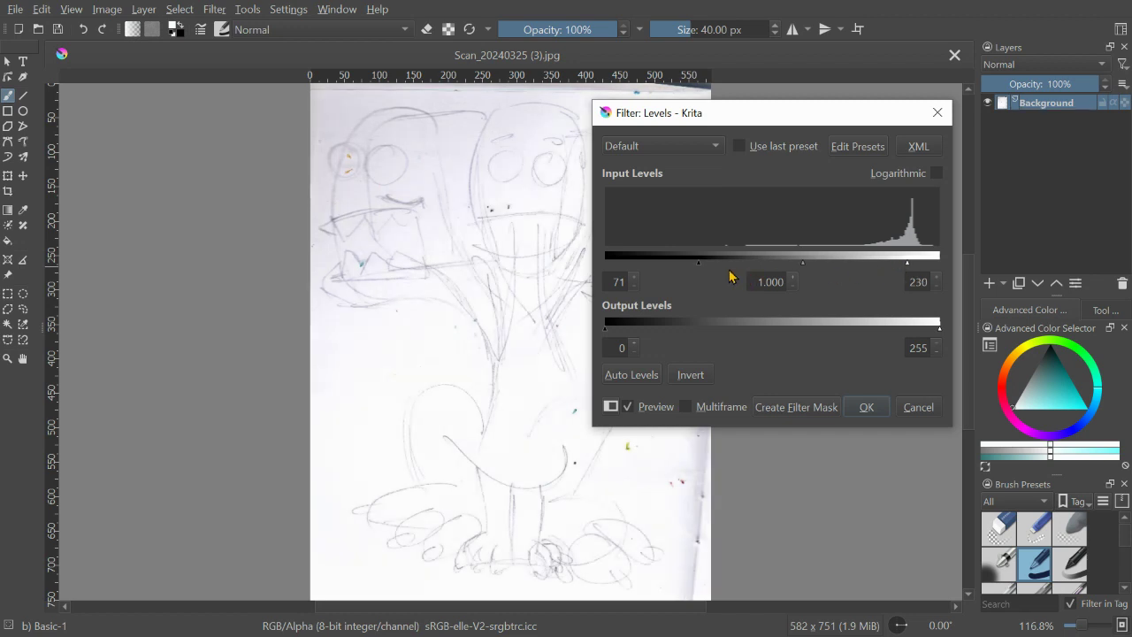
drag(698, 266, 752, 267)
drag(728, 112, 887, 69)
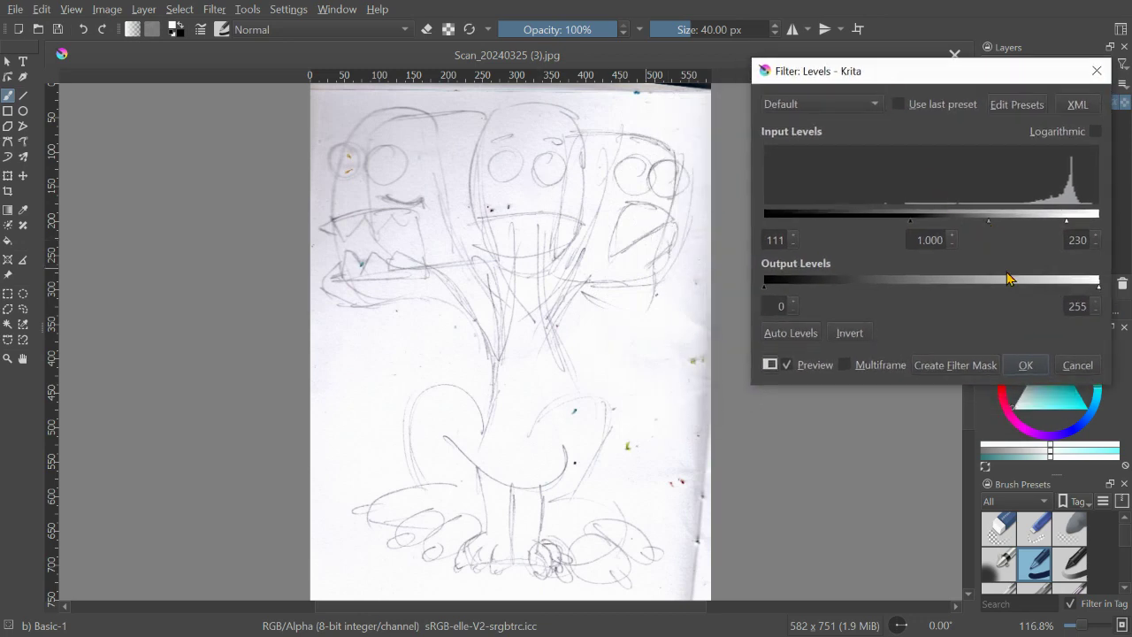
drag(988, 223, 965, 227)
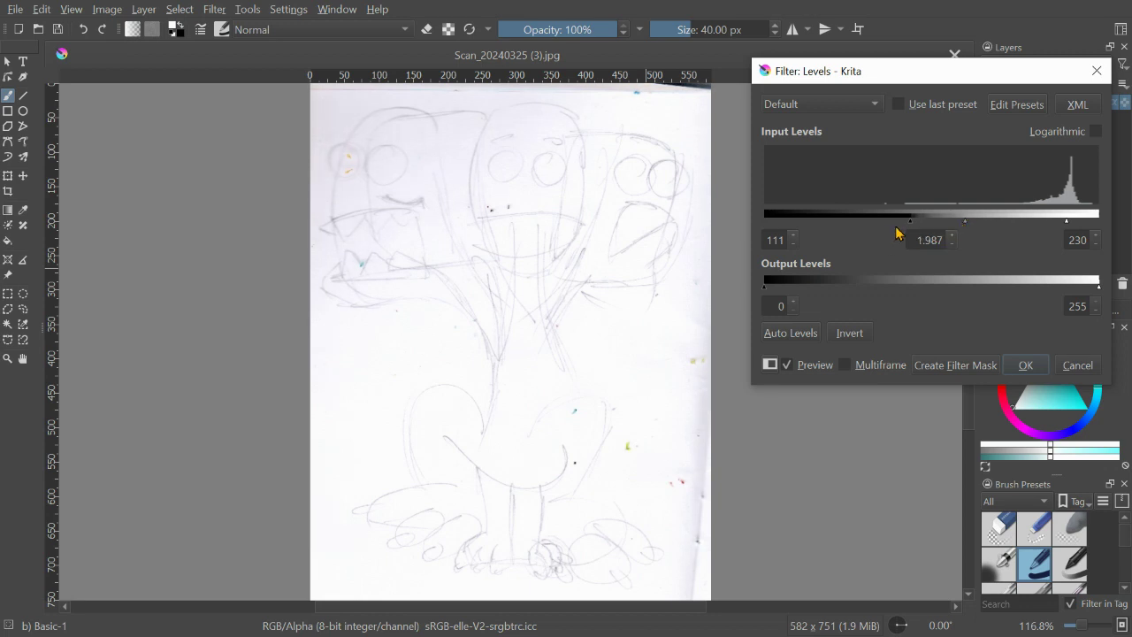
drag(911, 226, 940, 226)
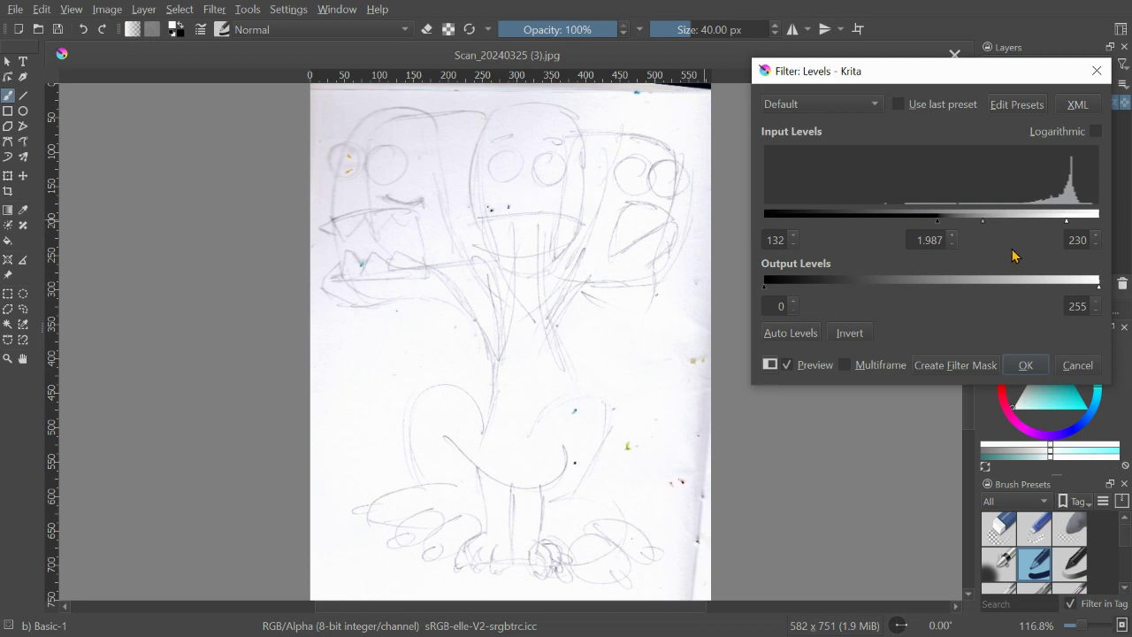
click(1028, 363)
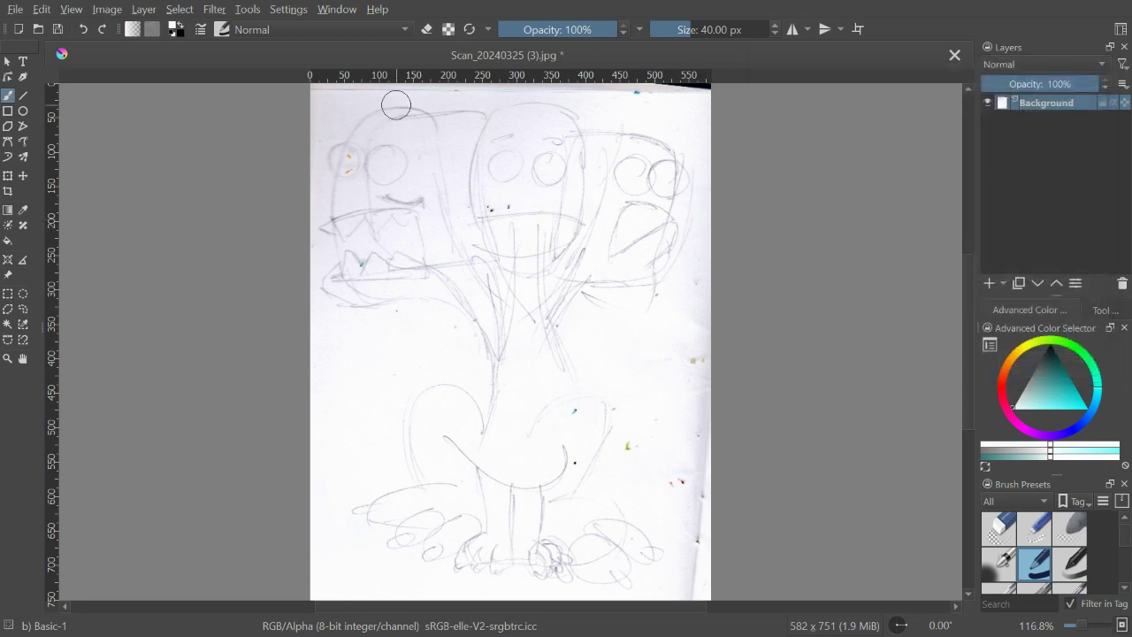
Step: Convert the image's color model to Grayscale/Alpha and paint out the specks beside the creature's body
click(111, 11)
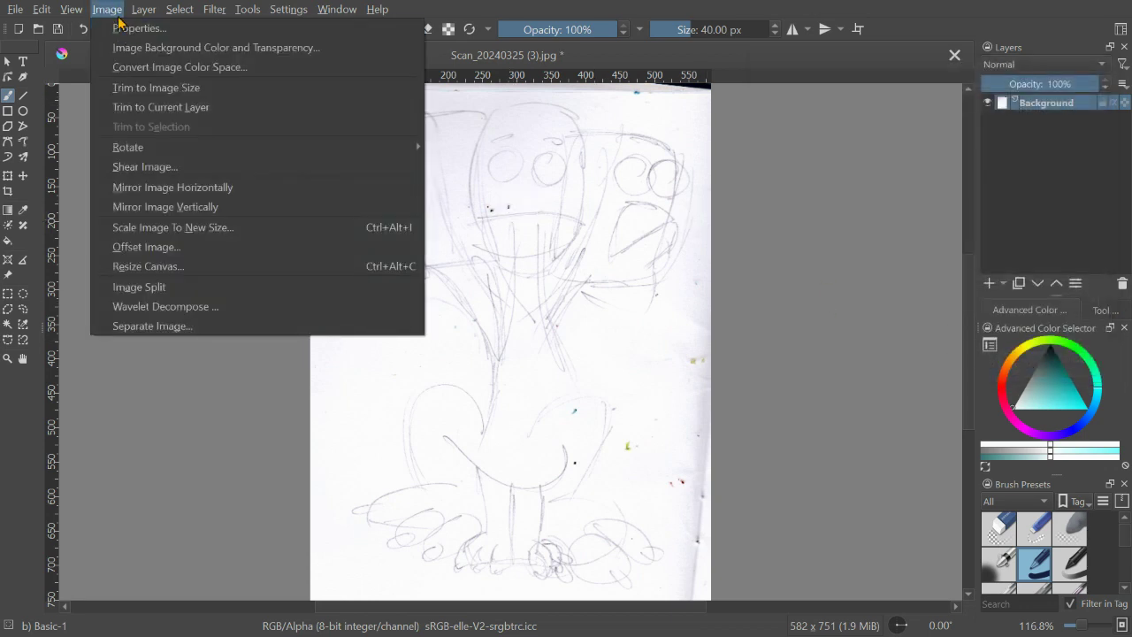
click(125, 28)
click(550, 195)
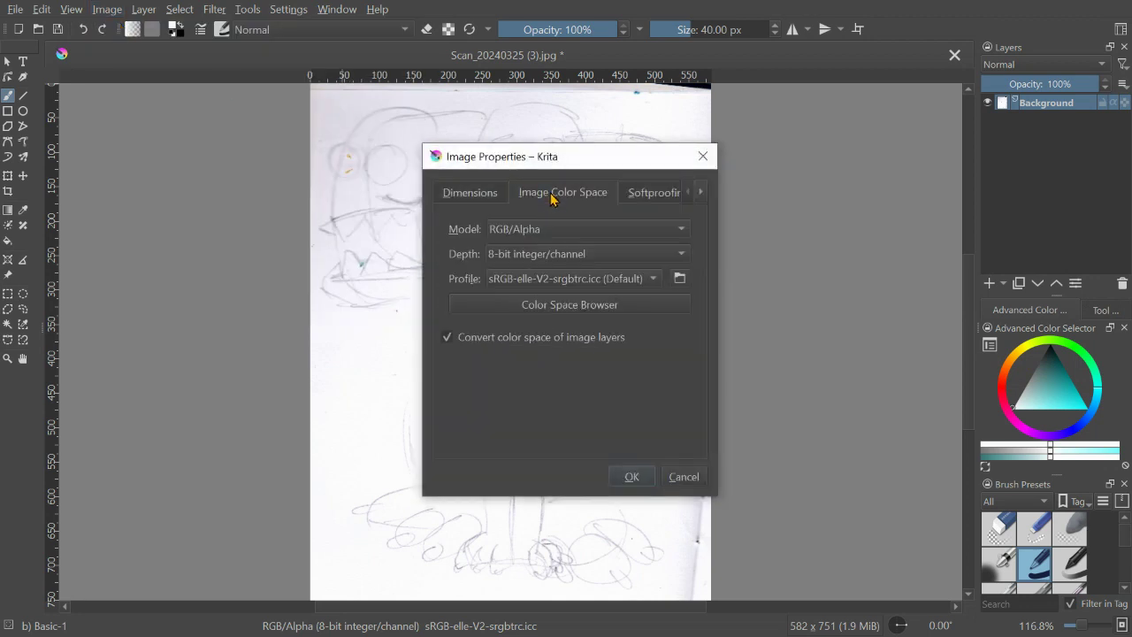
click(551, 229)
key(Escape)
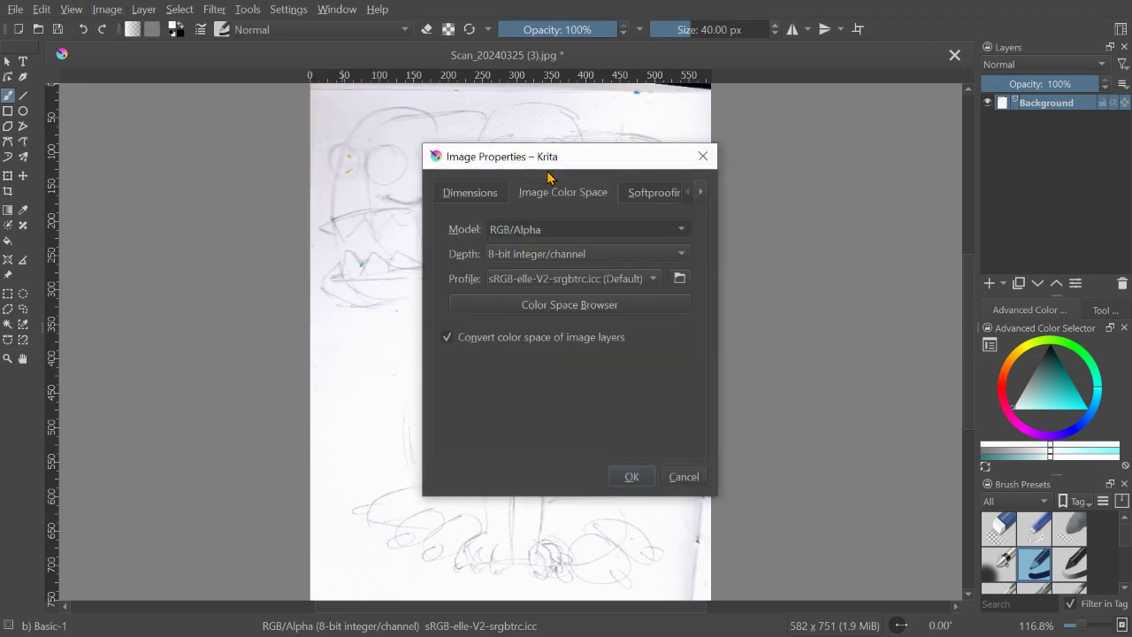
click(549, 230)
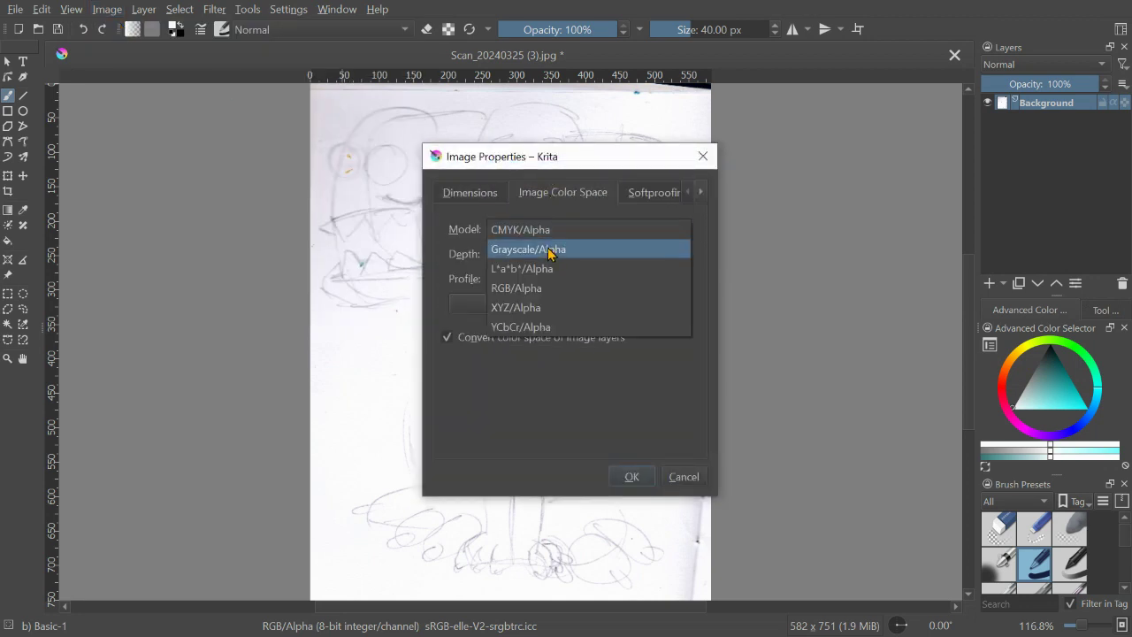
click(550, 250)
click(632, 477)
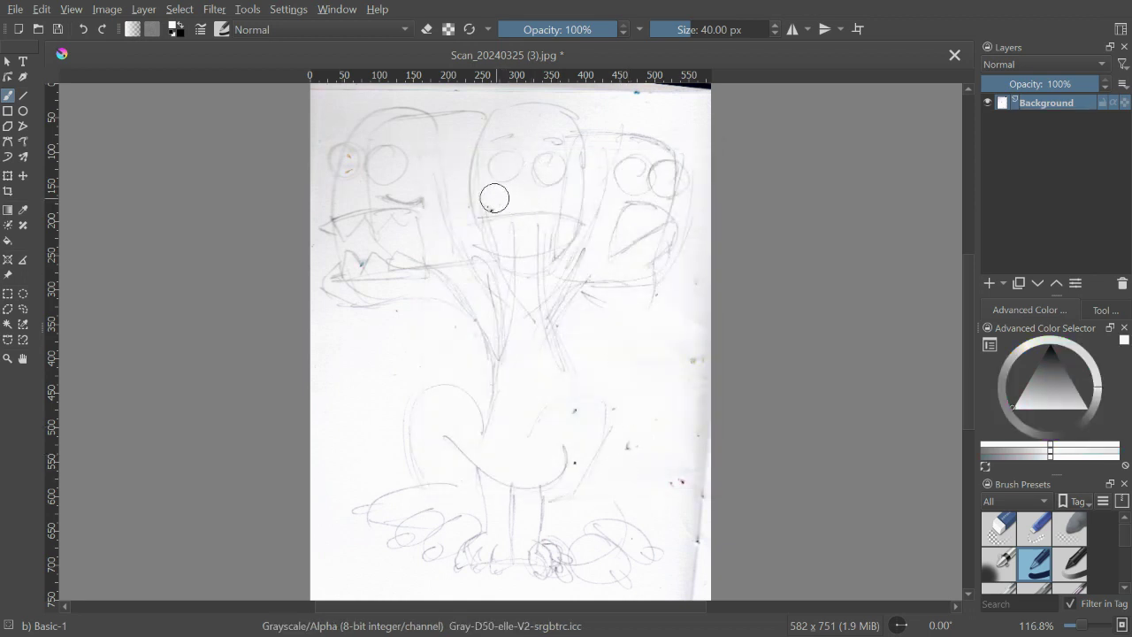
mouse_move(632, 445)
mouse_down()
mouse_move(677, 487)
mouse_move(571, 399)
mouse_move(631, 422)
mouse_up()
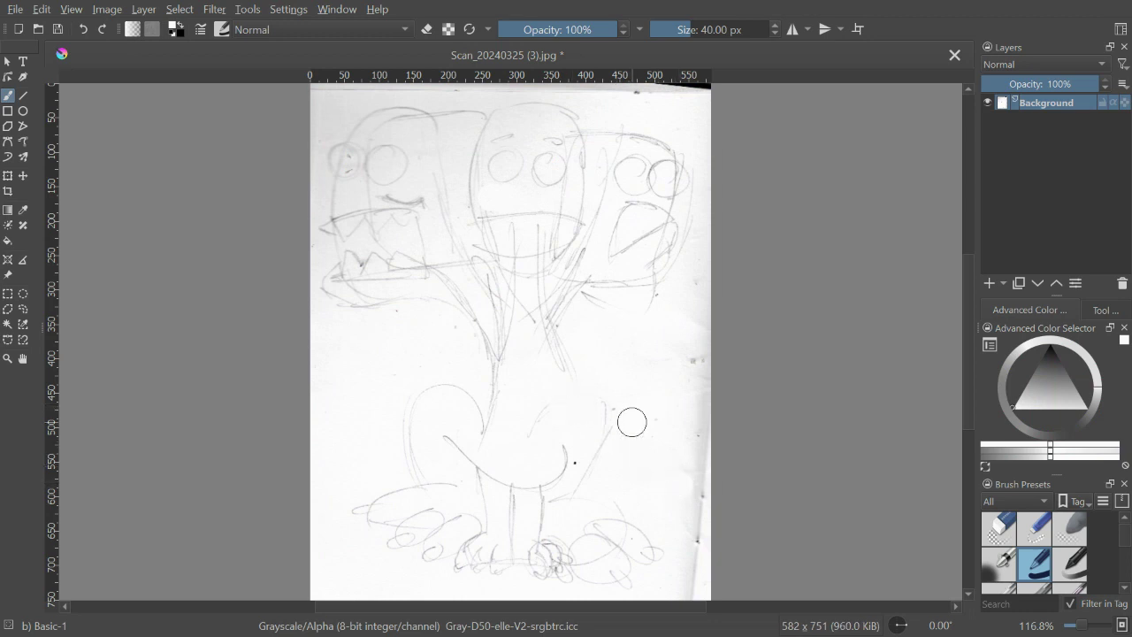
Step: Start an advanced export of the sketch and browse the __00_Scans folder in Pictures
click(16, 10)
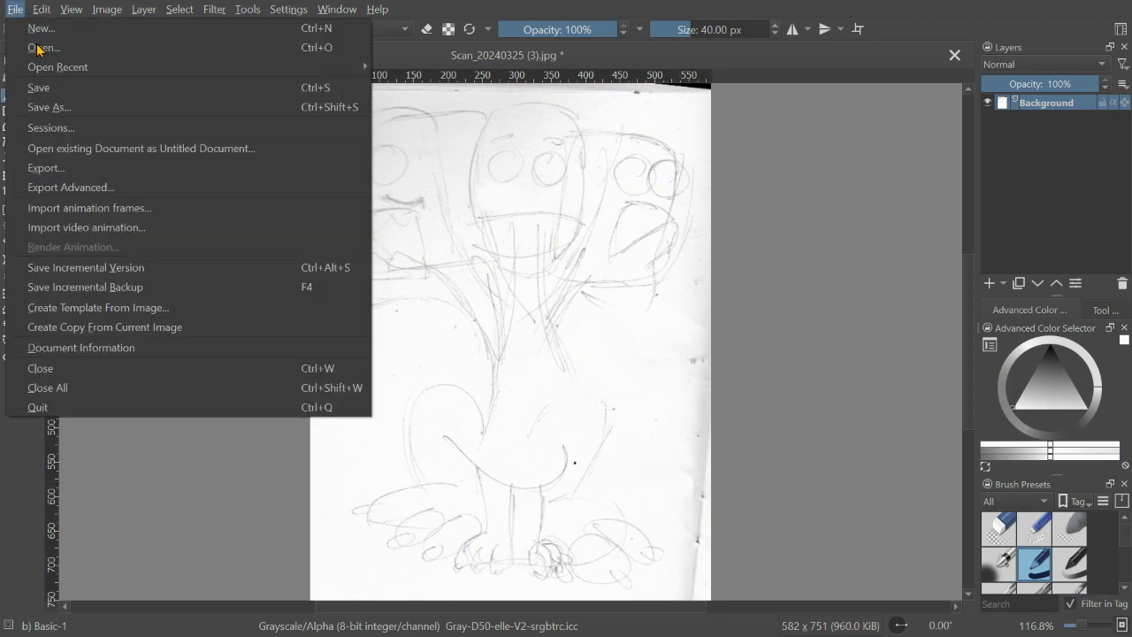
click(72, 194)
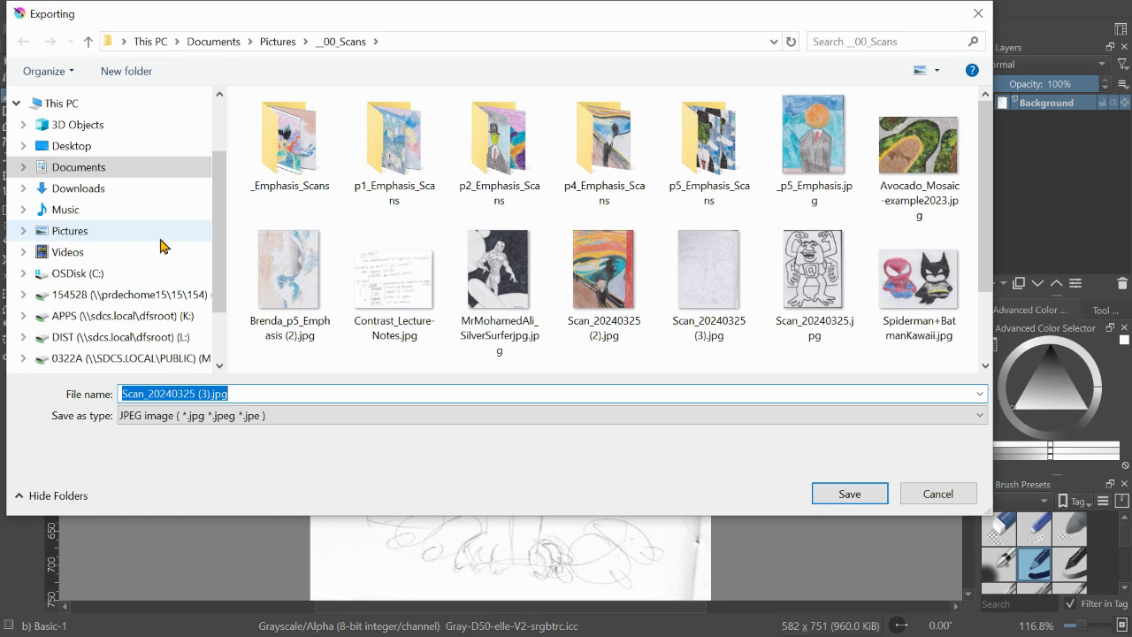
click(76, 232)
double_click(315, 183)
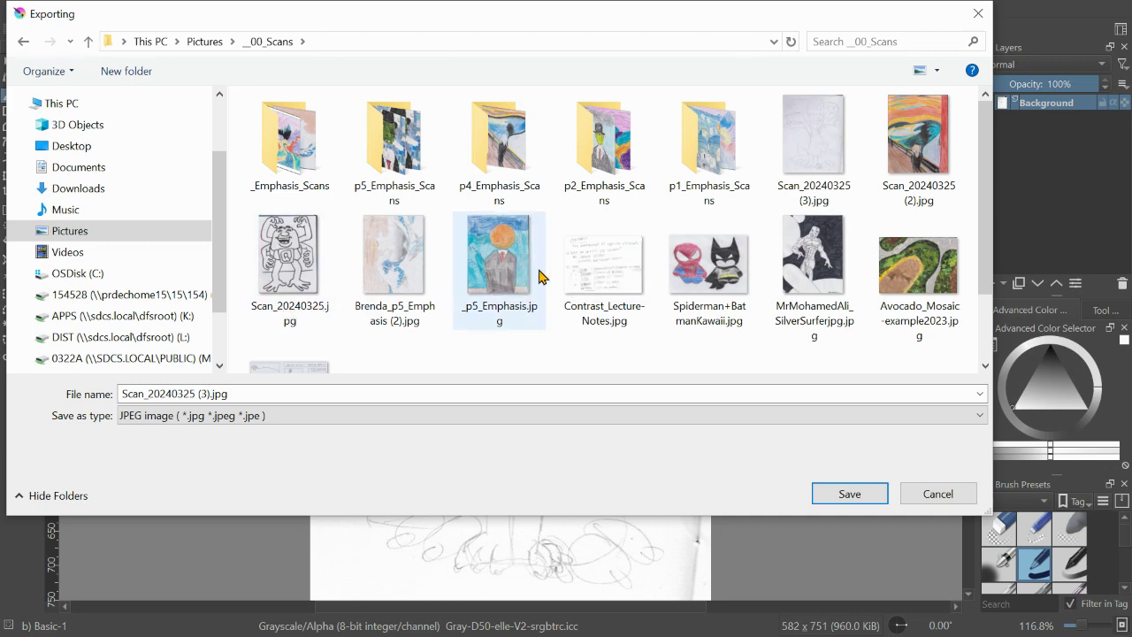
scroll(538, 277, down, 1)
scroll(461, 266, up, 1)
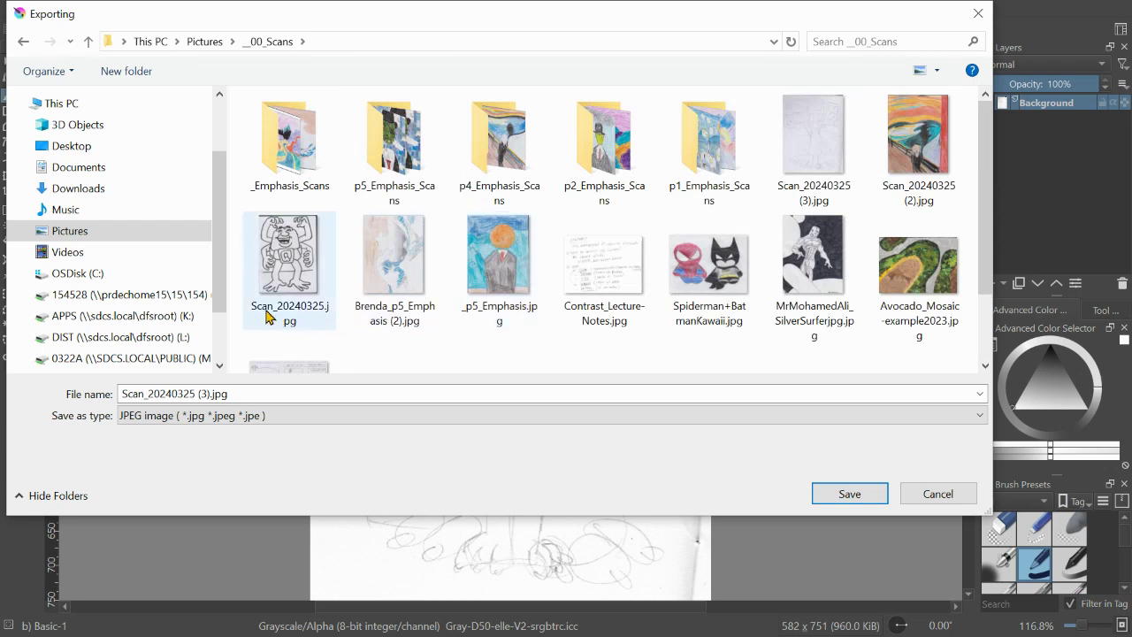
click(170, 392)
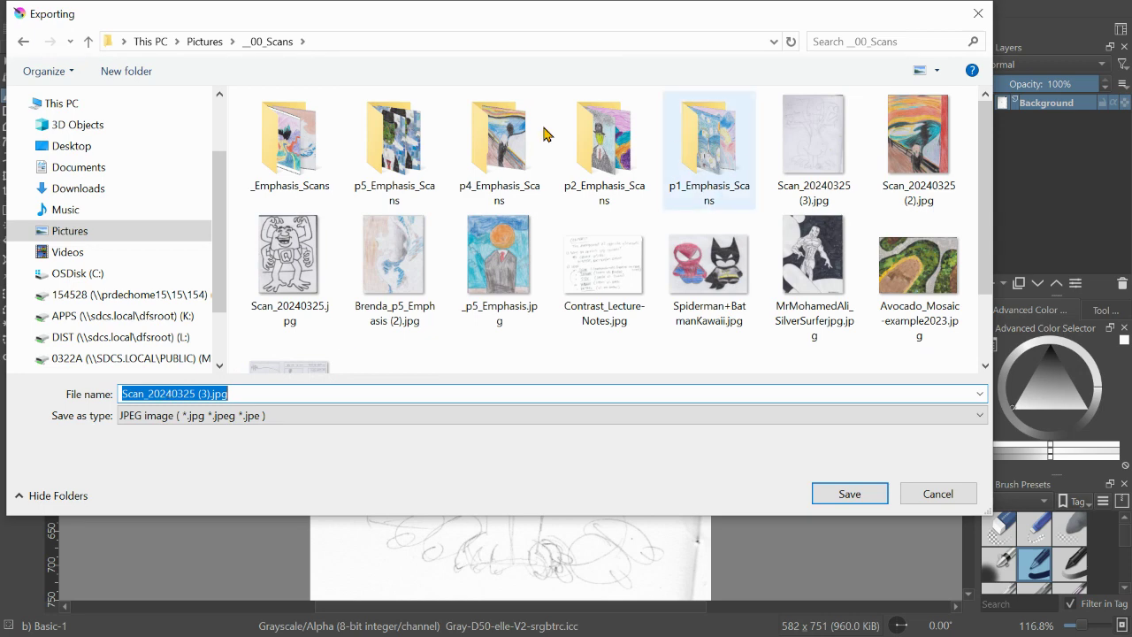
Step: Search Documents for 2024 Daily Doodles and open that folder as the export location
click(71, 167)
click(835, 41)
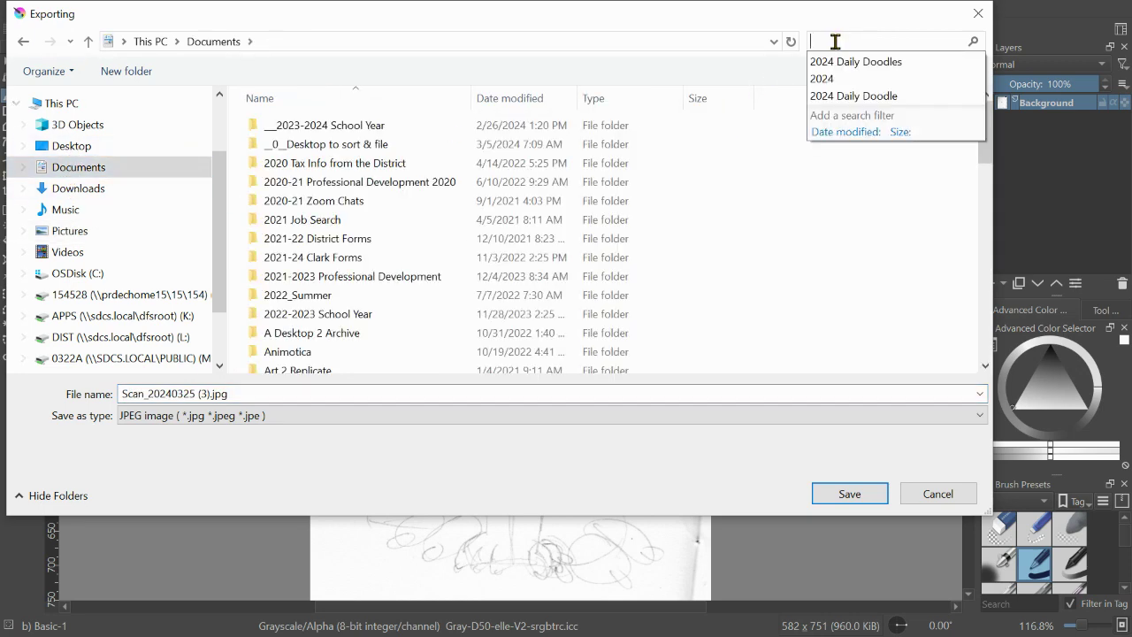
click(855, 62)
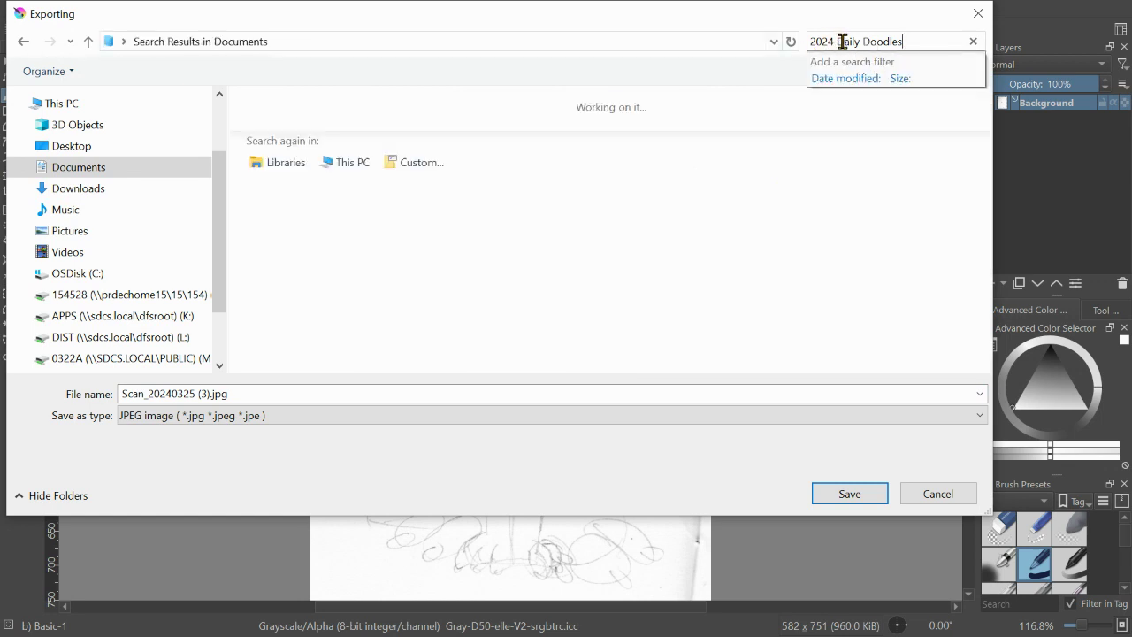
key(Return)
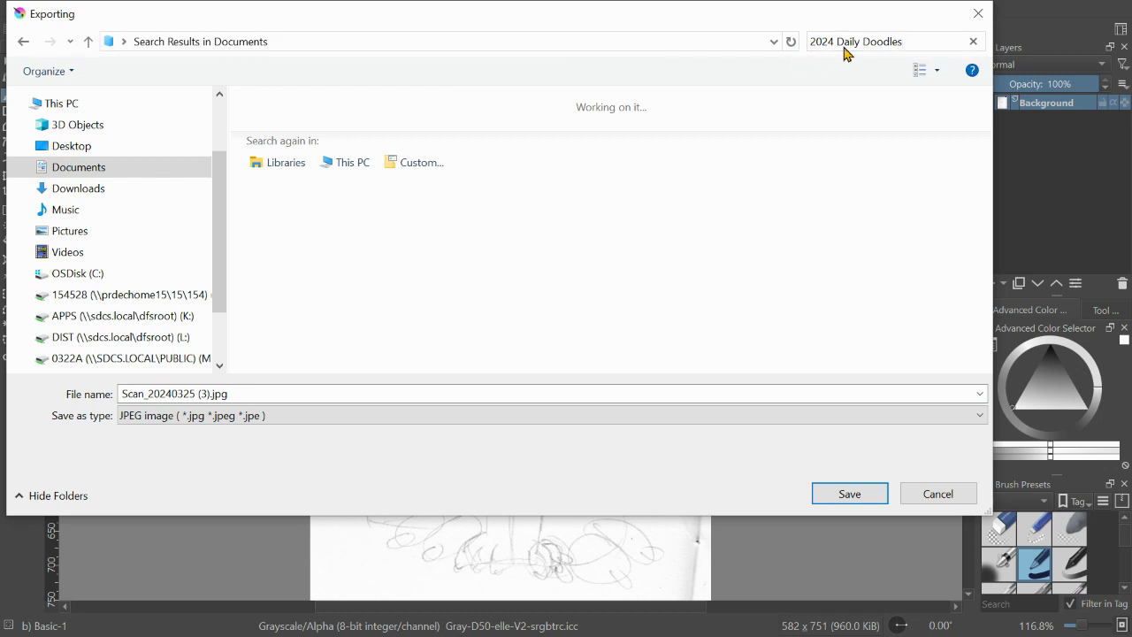
double_click(285, 121)
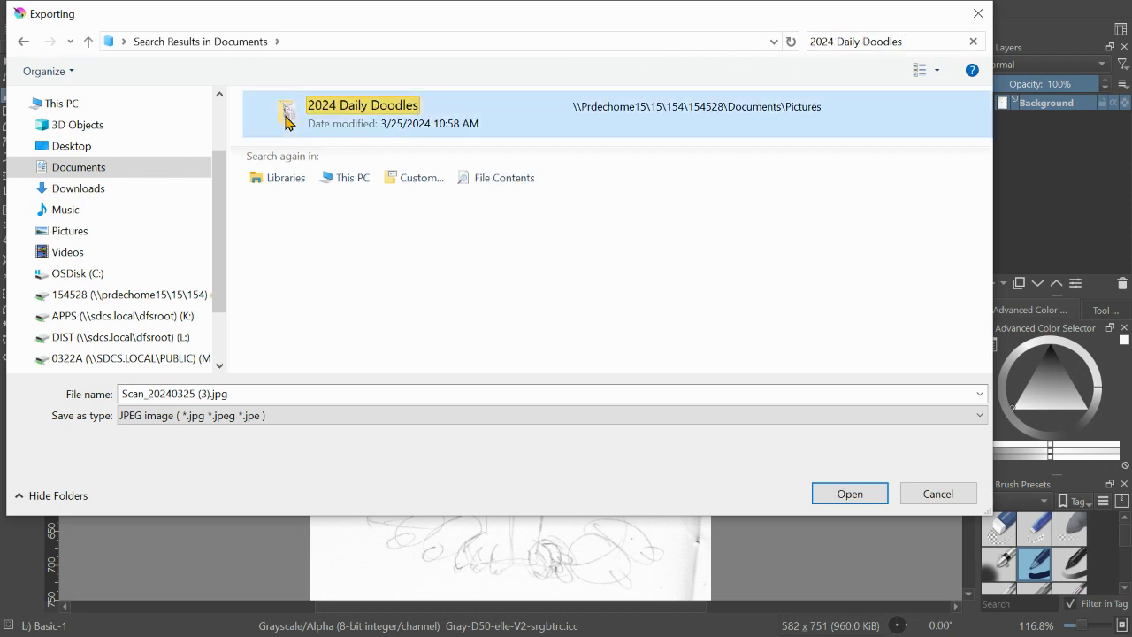
scroll(566, 192, down, 2)
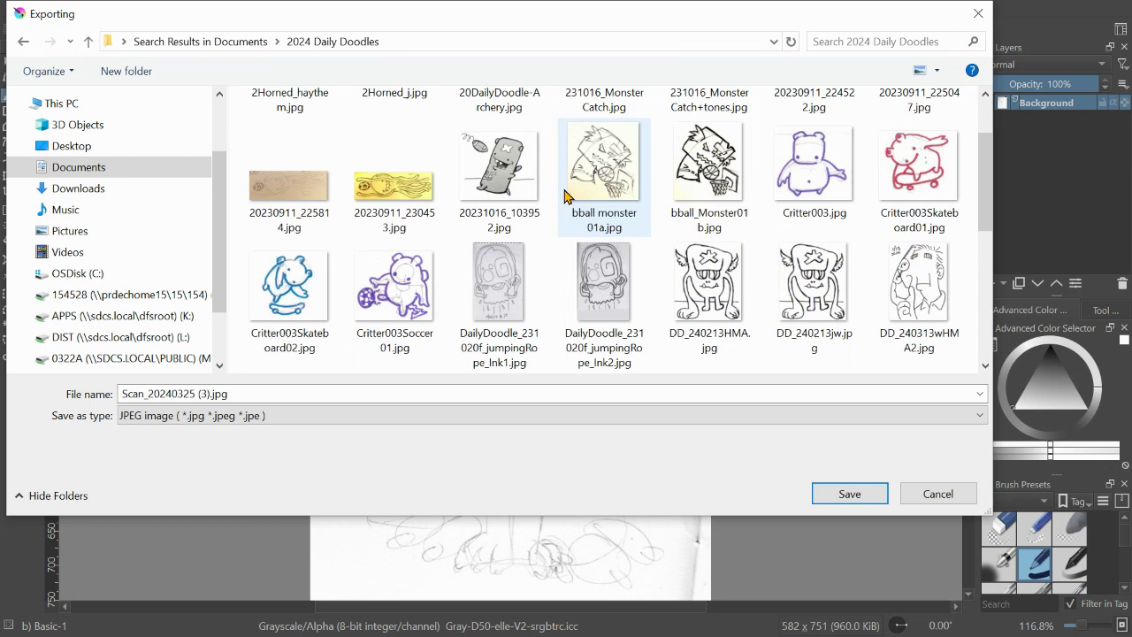
scroll(570, 194, down, 2)
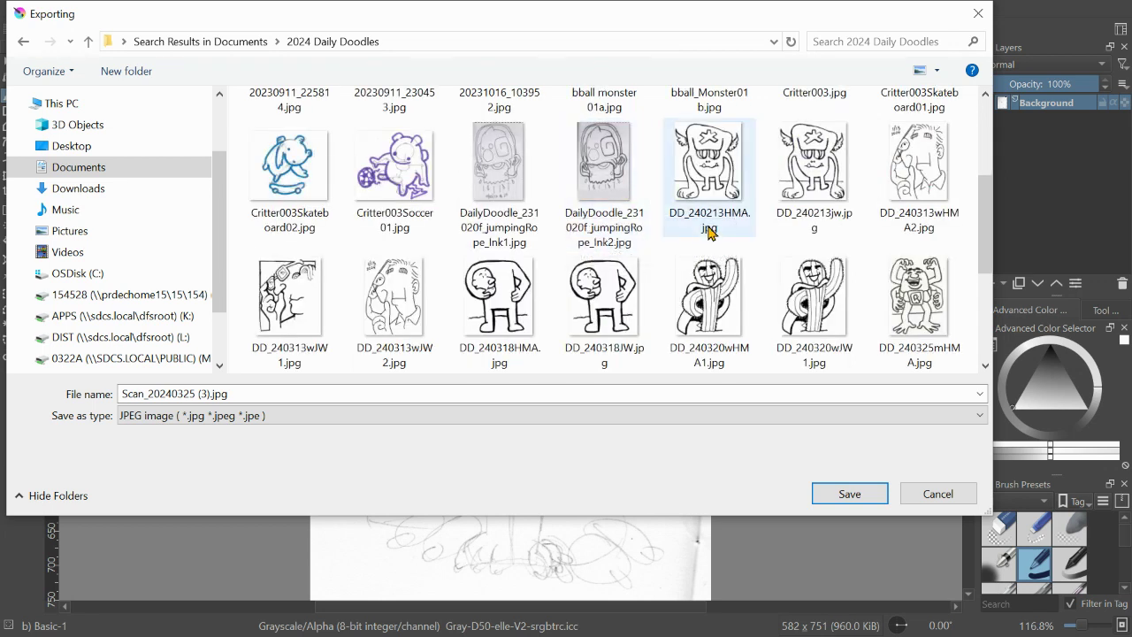
Step: Try to export under the name DD_240325mJW.jpg, basing it on DD_240213jw.jpg, and decline replacing the existing file
click(813, 167)
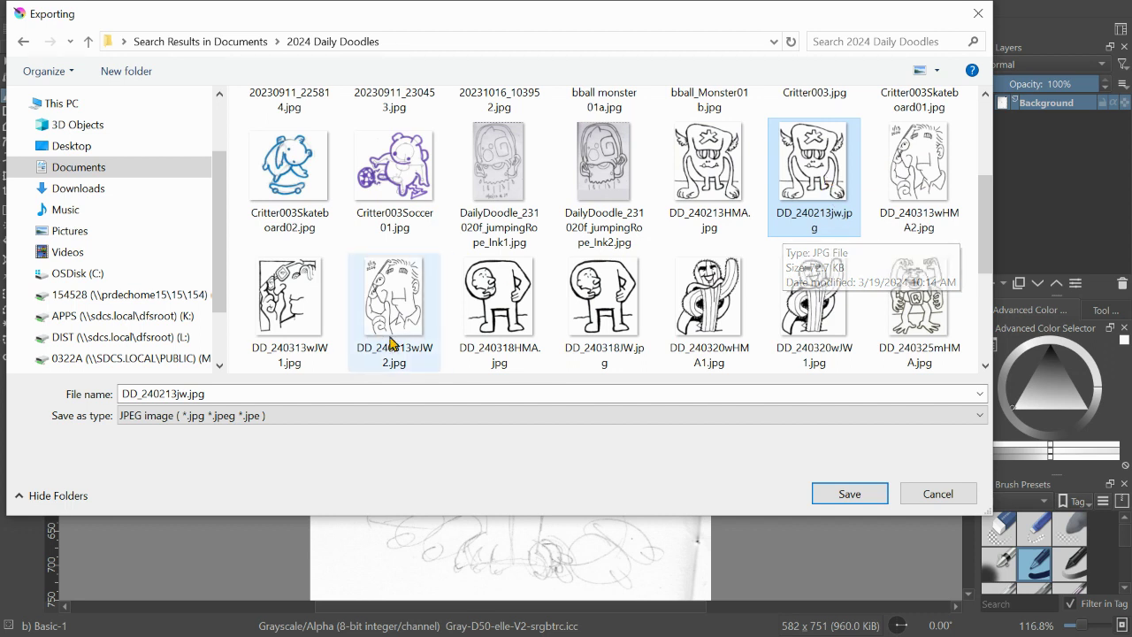
click(159, 390)
click(163, 392)
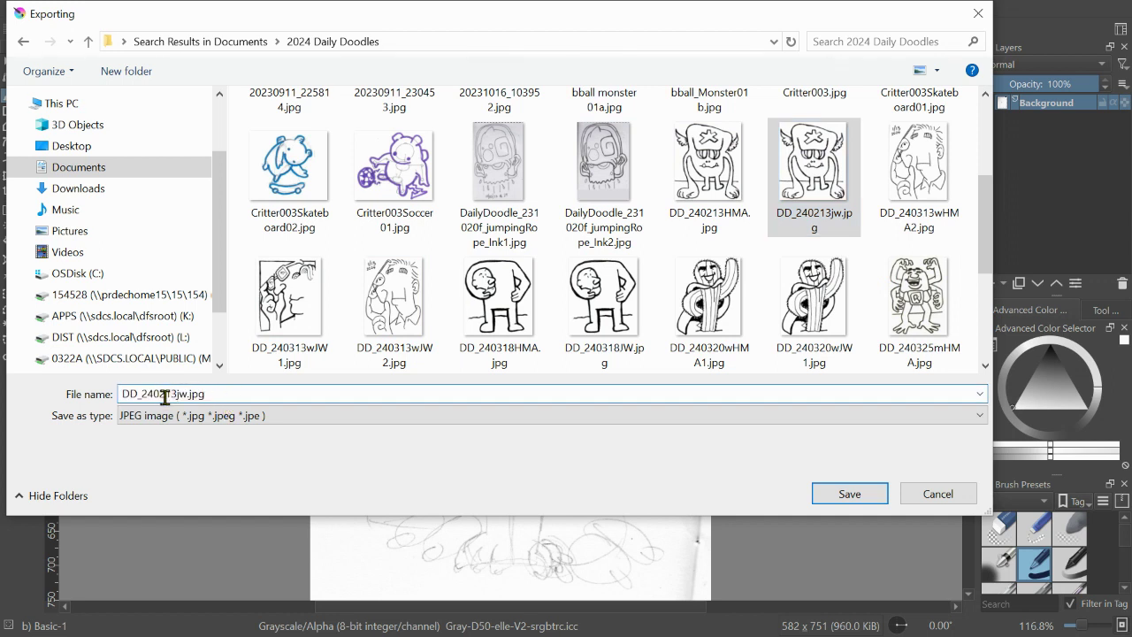
drag(163, 393, 184, 393)
text(325m)
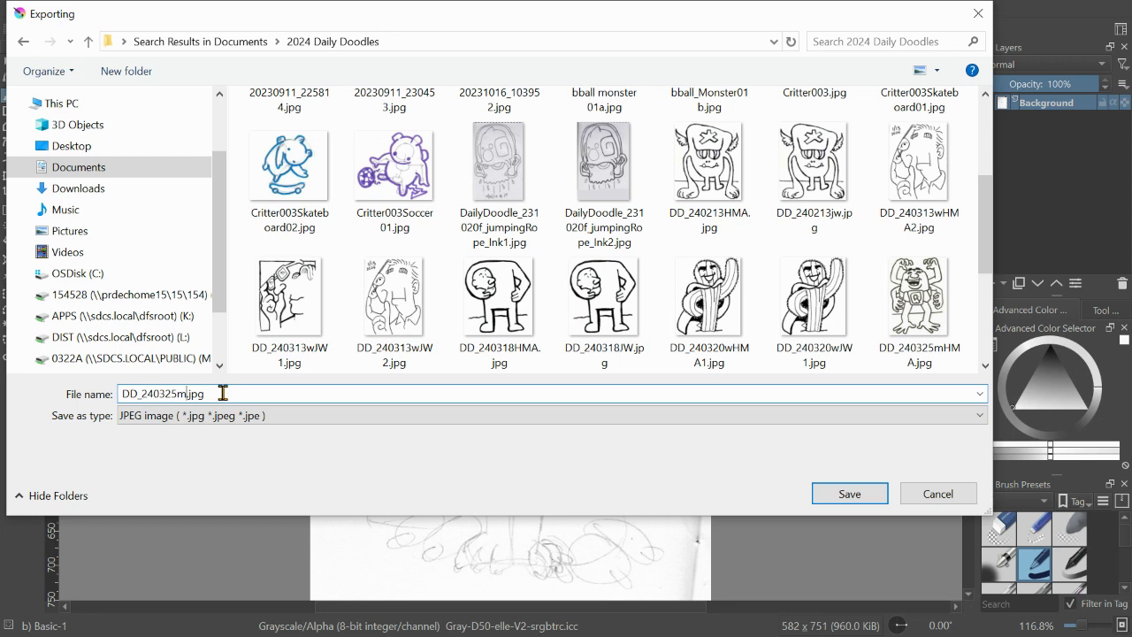
text(JW)
click(833, 493)
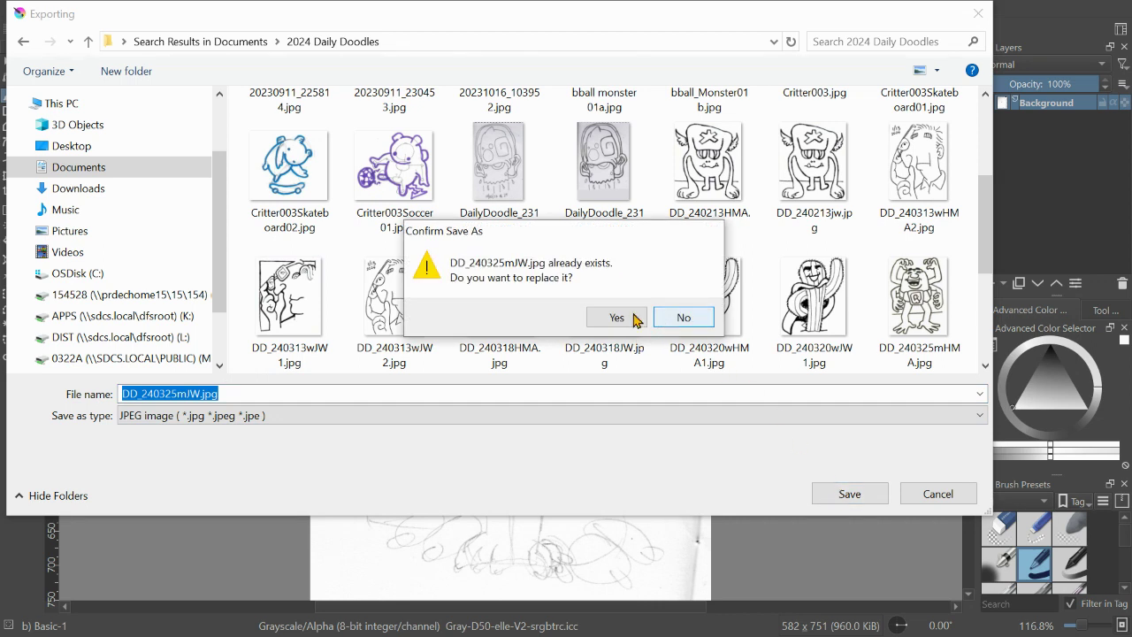
click(682, 317)
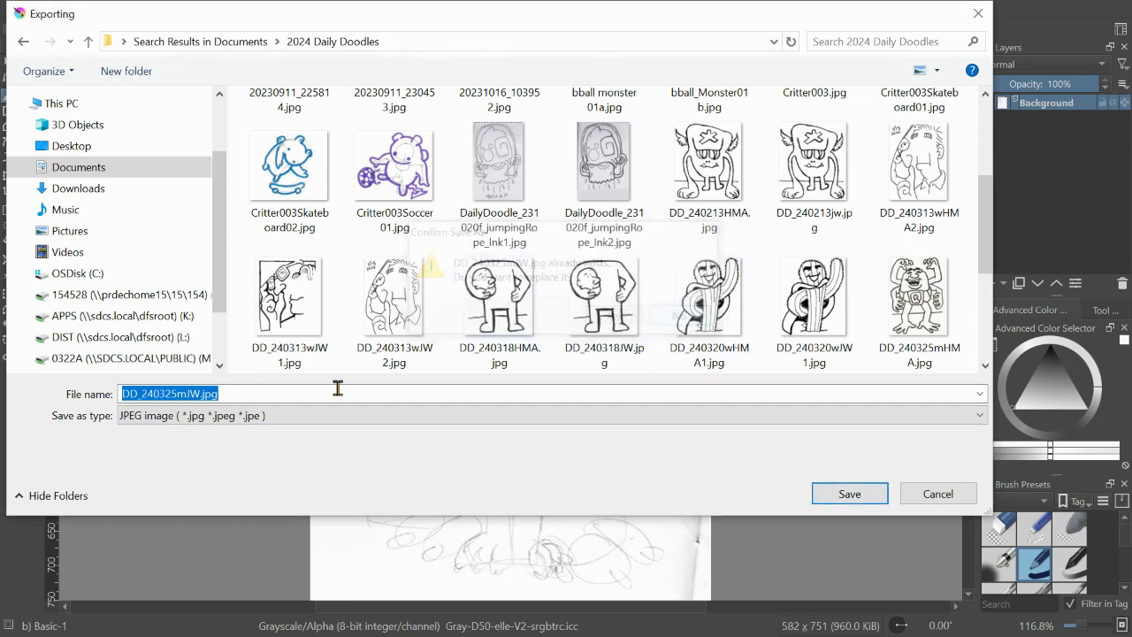
Step: Rename the export to DD_240326tJW.jpg and save it with the default JPEG options
click(179, 393)
drag(175, 393, 181, 392)
text(6t)
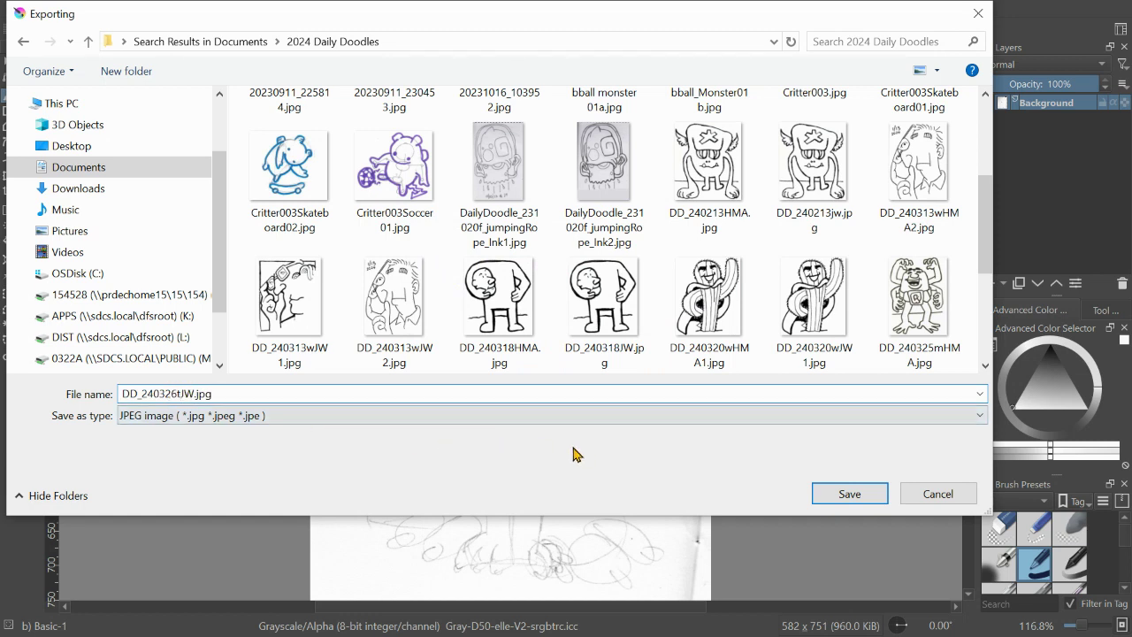
click(844, 493)
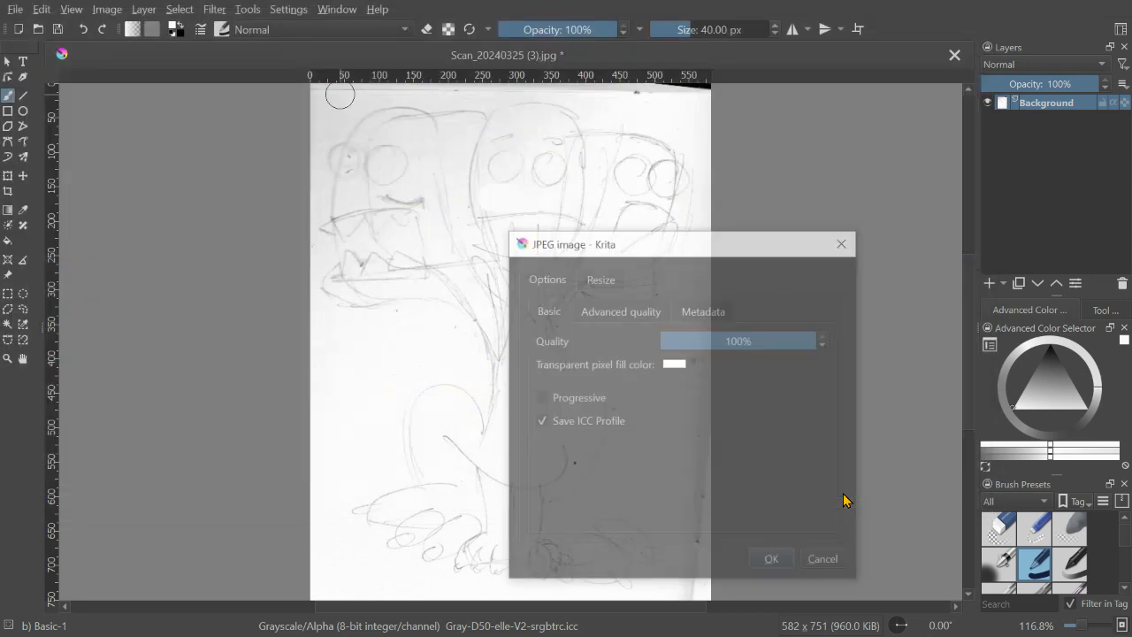
click(772, 560)
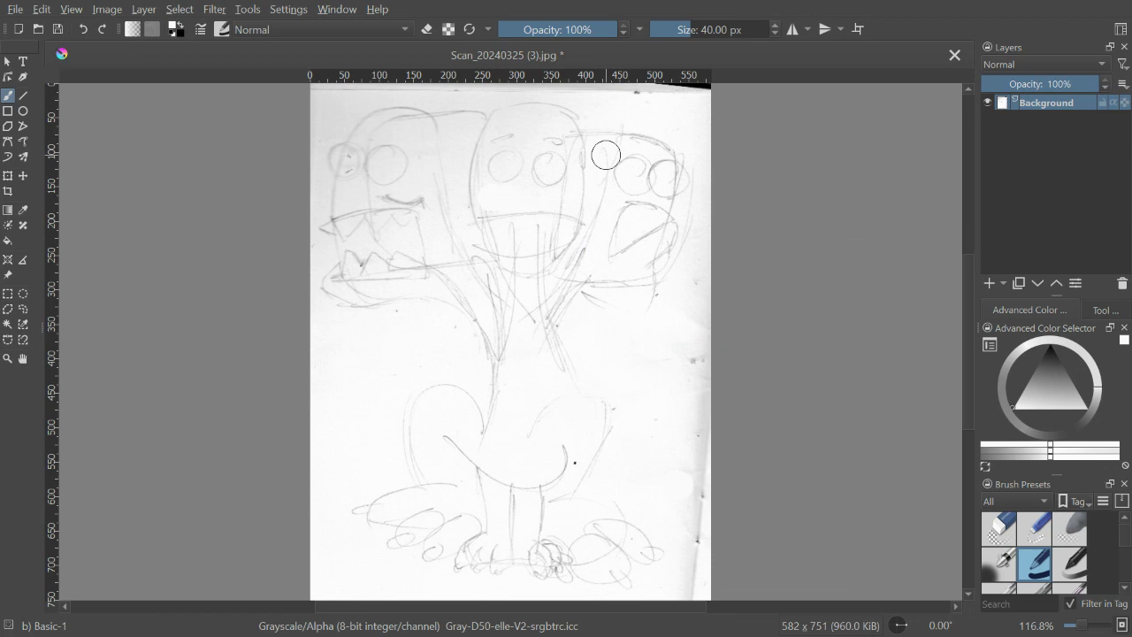
Step: Close Krita without saving the changes to Scan_20240325 (3).jpg and switch to the Beginning 2023-2024_Daily Objectives presentation in Chrome
click(15, 9)
click(57, 407)
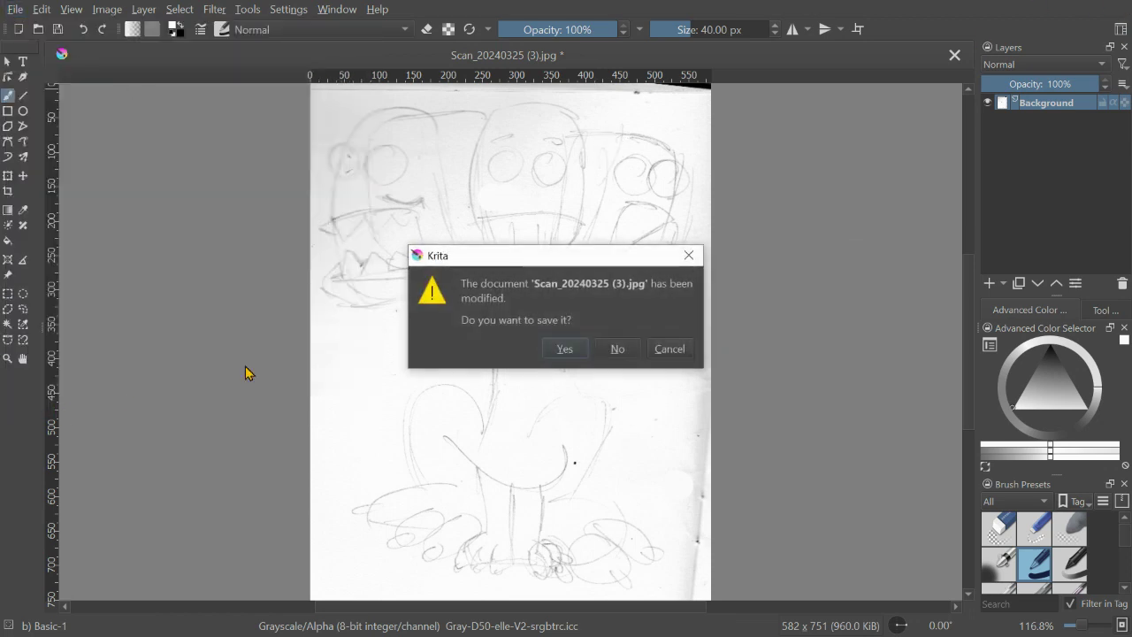
click(621, 346)
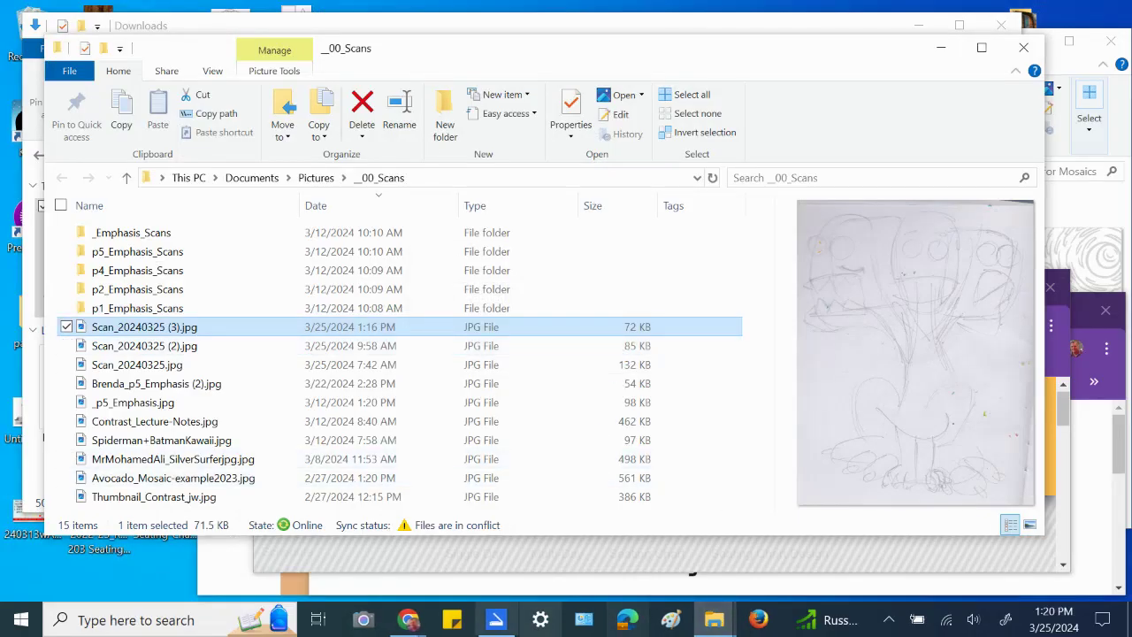
key(alt+Tab)
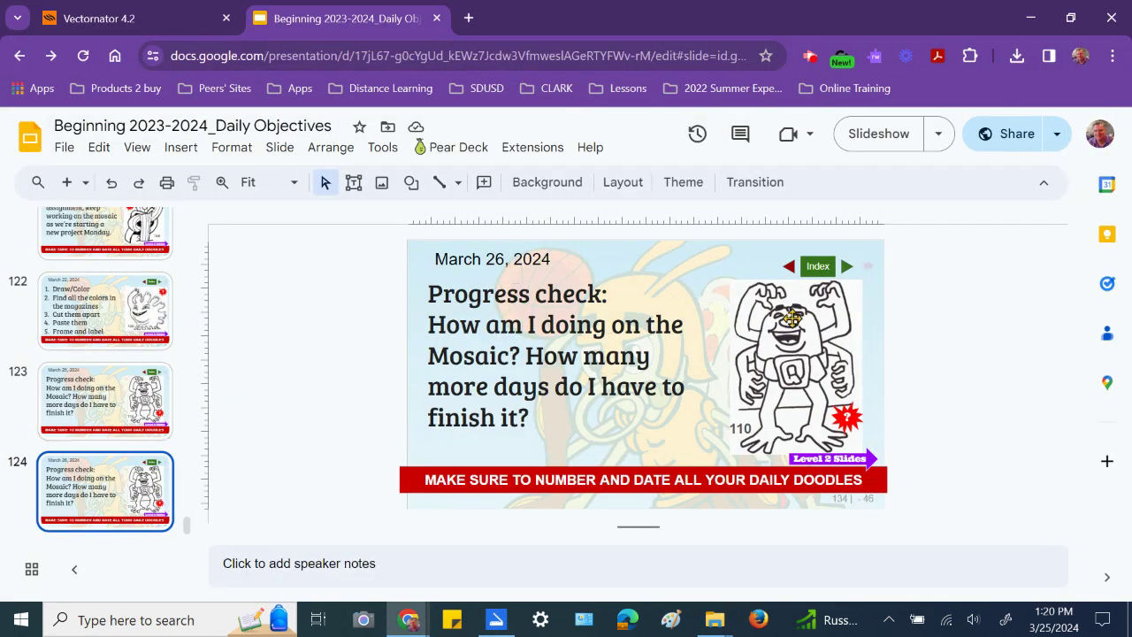
Step: Replace the doodle image on the March 26, 2024 slide with DD_240326tJW.jpg from the 2024 Daily Doodles folder
click(812, 346)
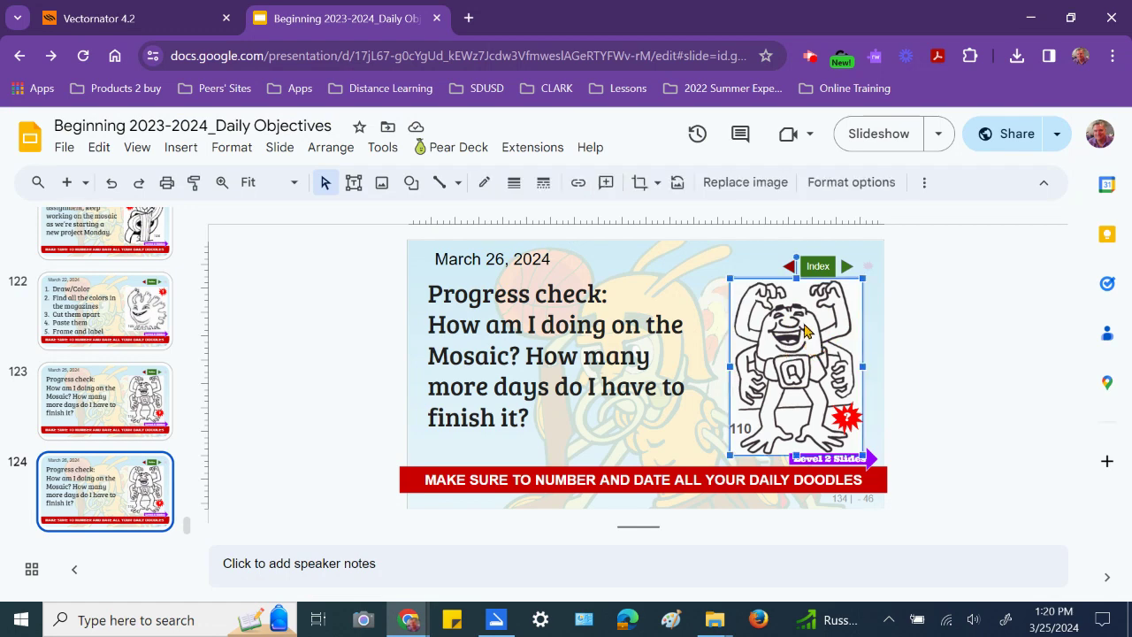
right_click(782, 329)
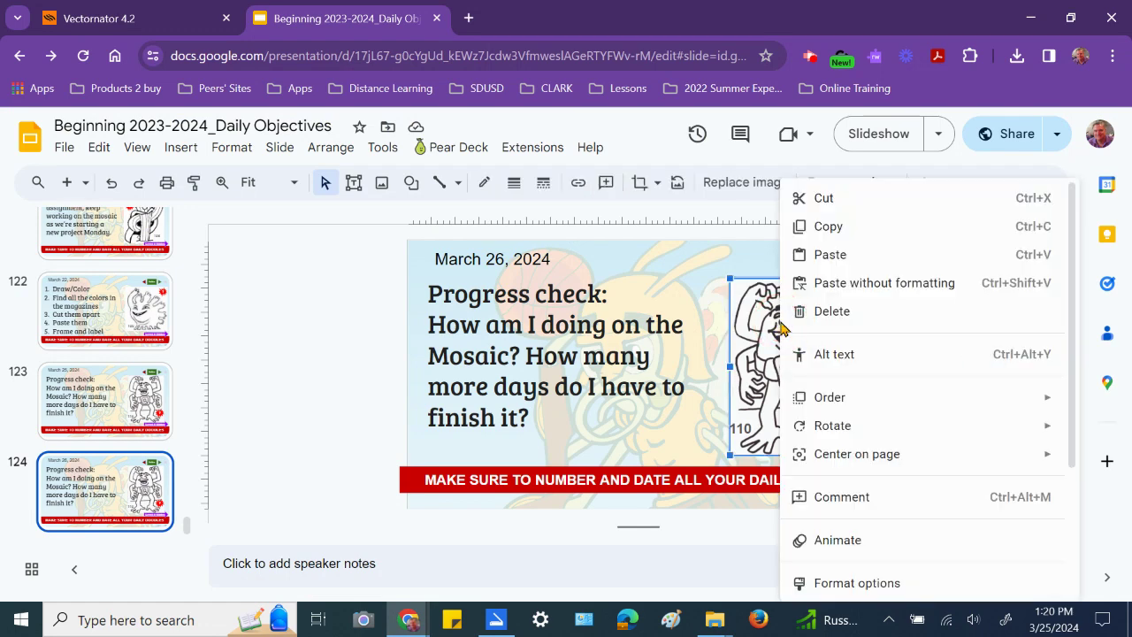
scroll(865, 385, down, 3)
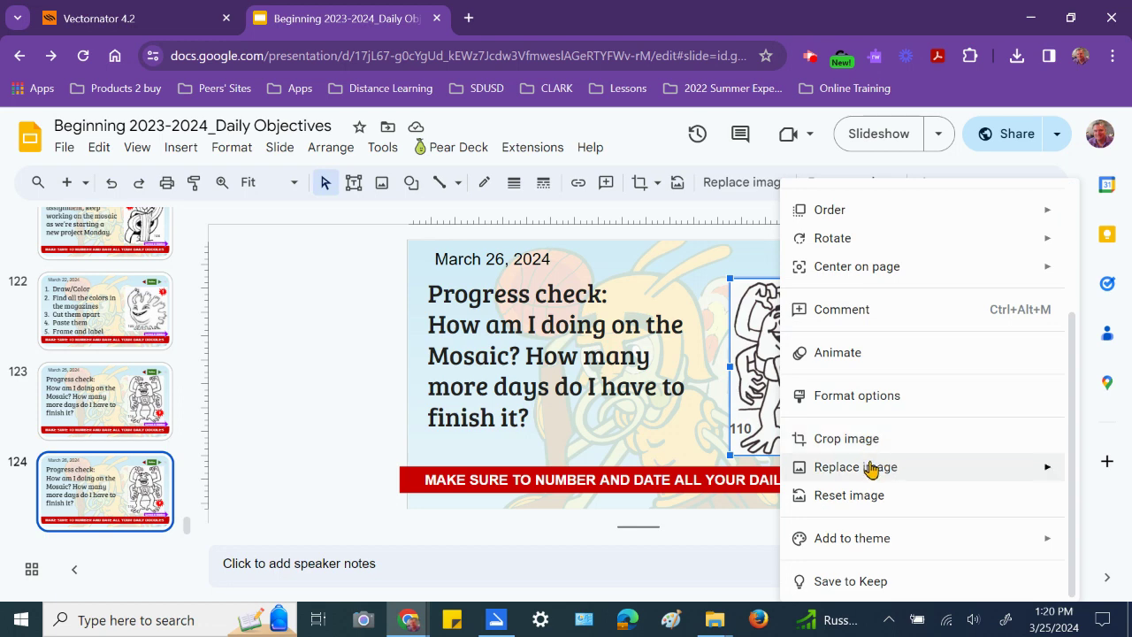
mouse_move(871, 469)
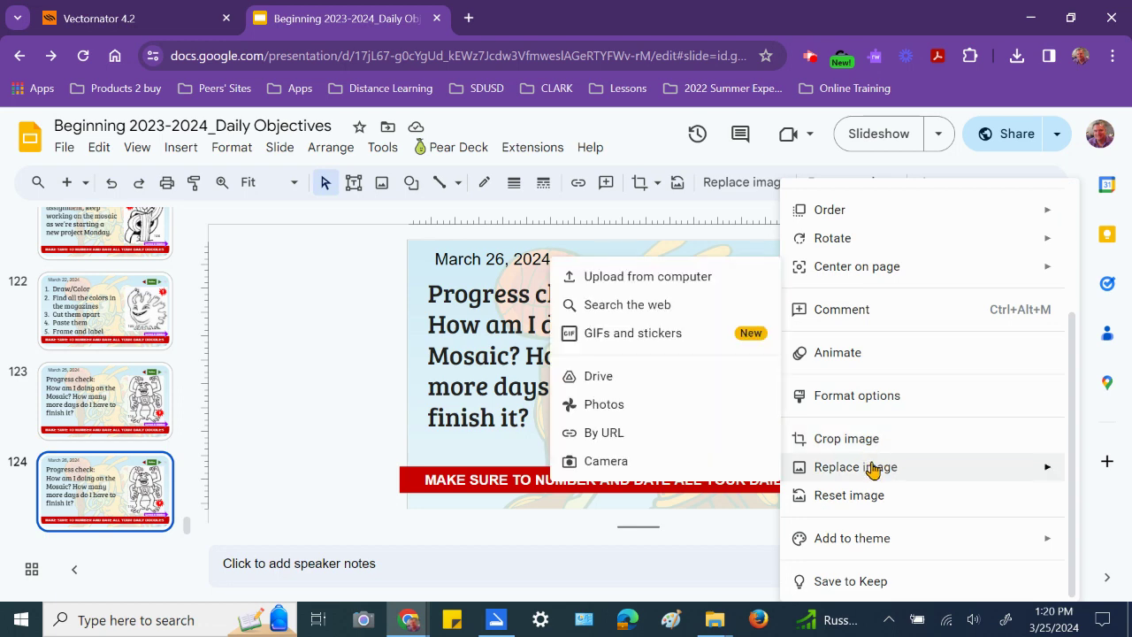
click(629, 277)
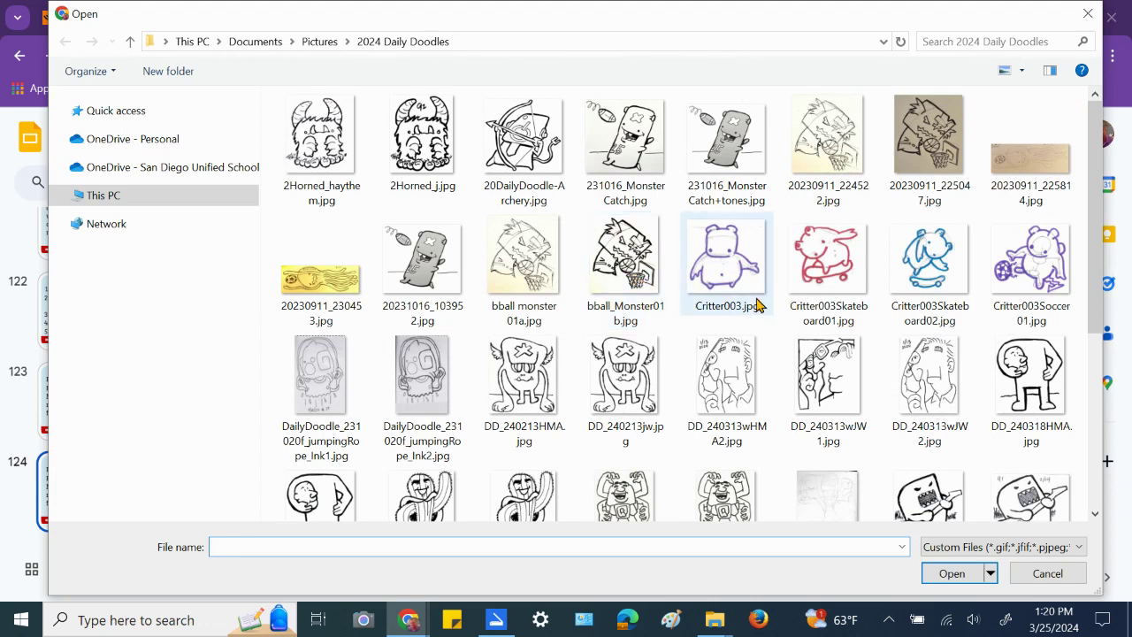
scroll(911, 382, down, 3)
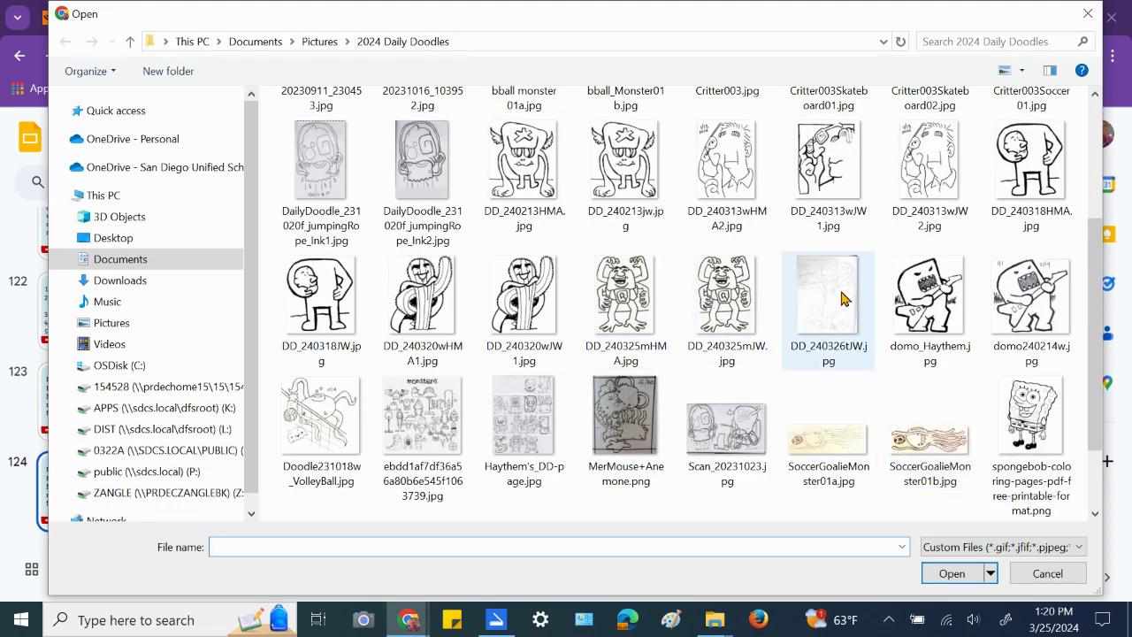
double_click(827, 297)
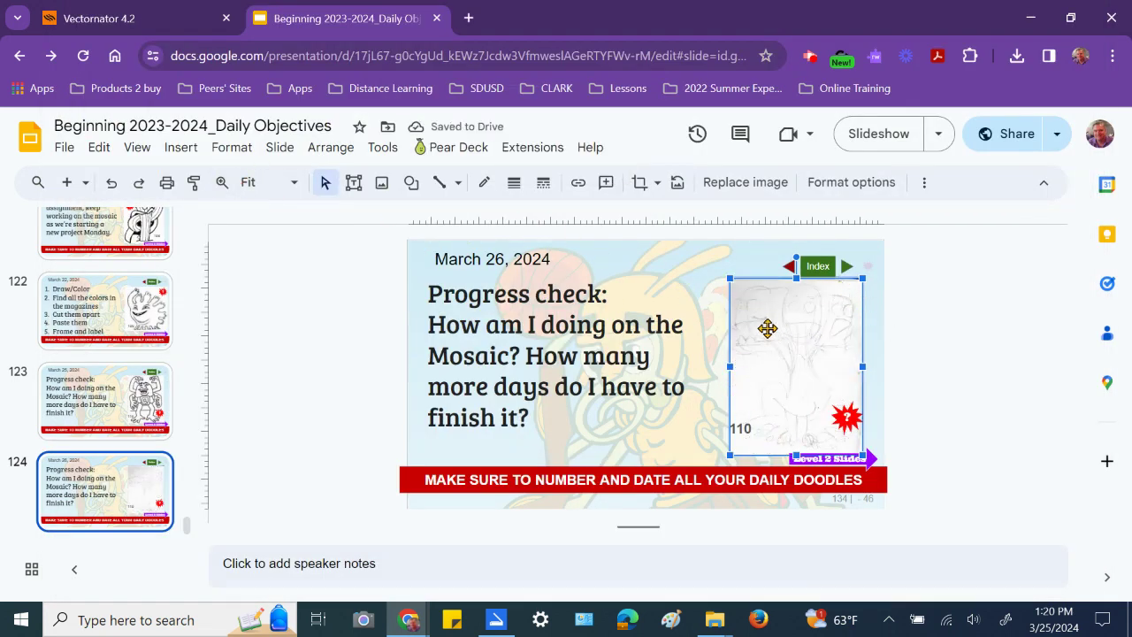
Step: Examine the new doodle on the March 26 slide up close, at 250% and at 150% zoom
click(261, 183)
drag(259, 183, 238, 183)
text(250)
key(Return)
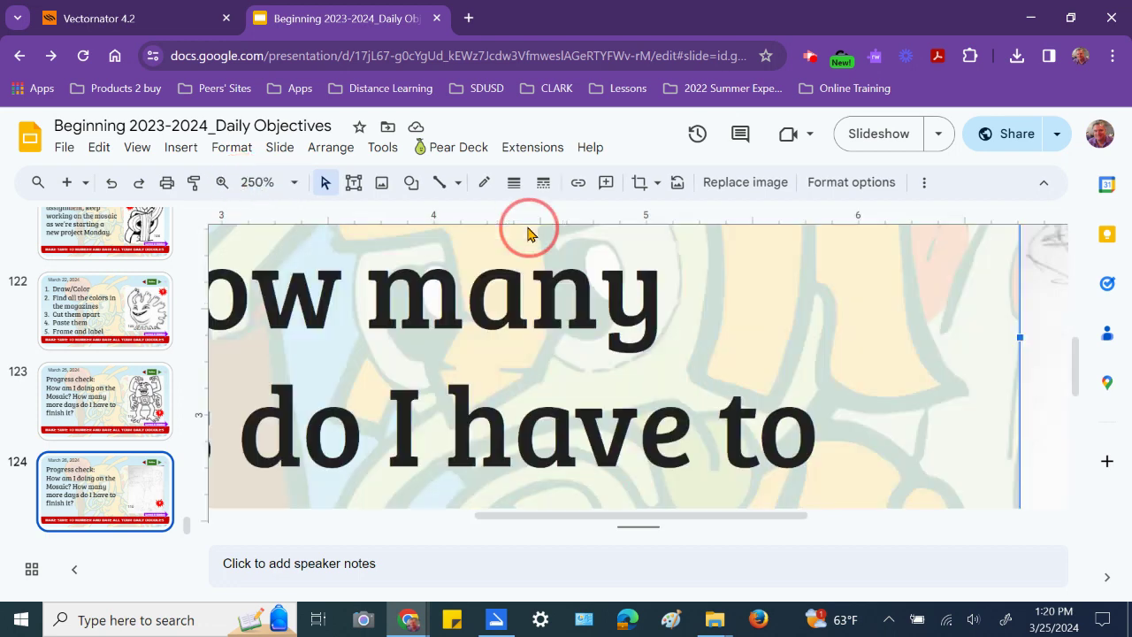
drag(756, 518, 1019, 498)
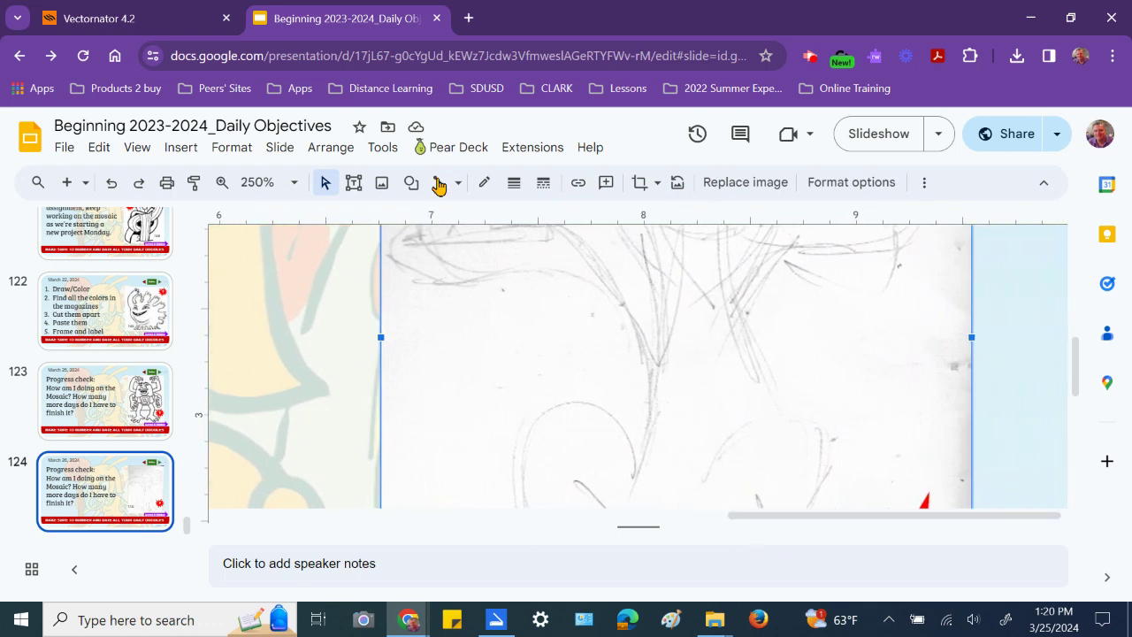
click(261, 182)
double_click(249, 180)
click(253, 180)
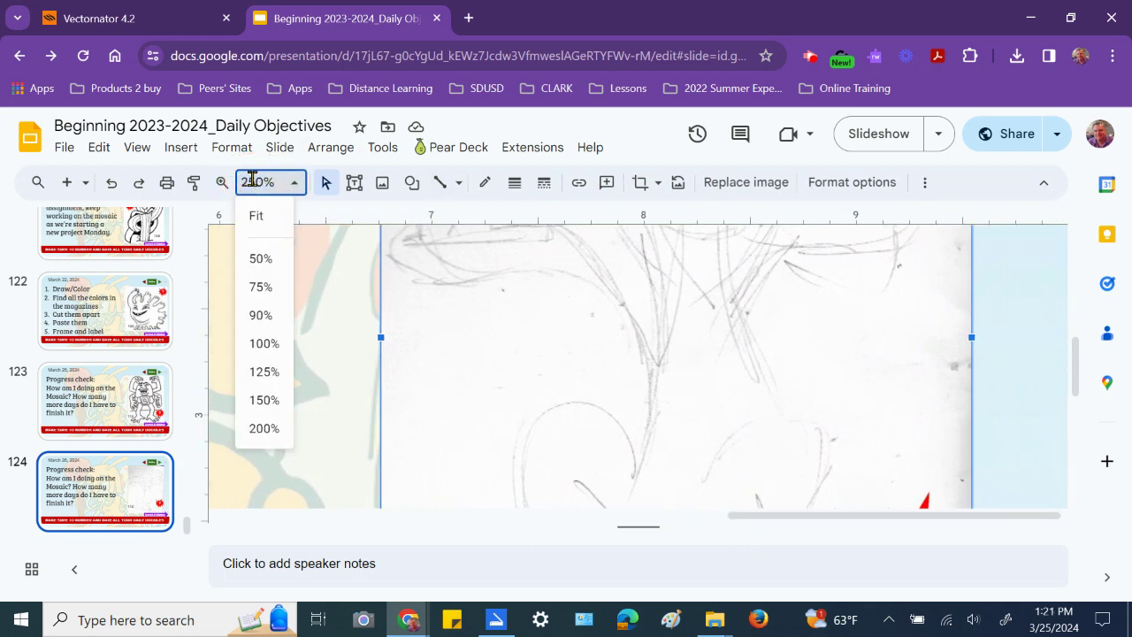
double_click(252, 180)
text(1)
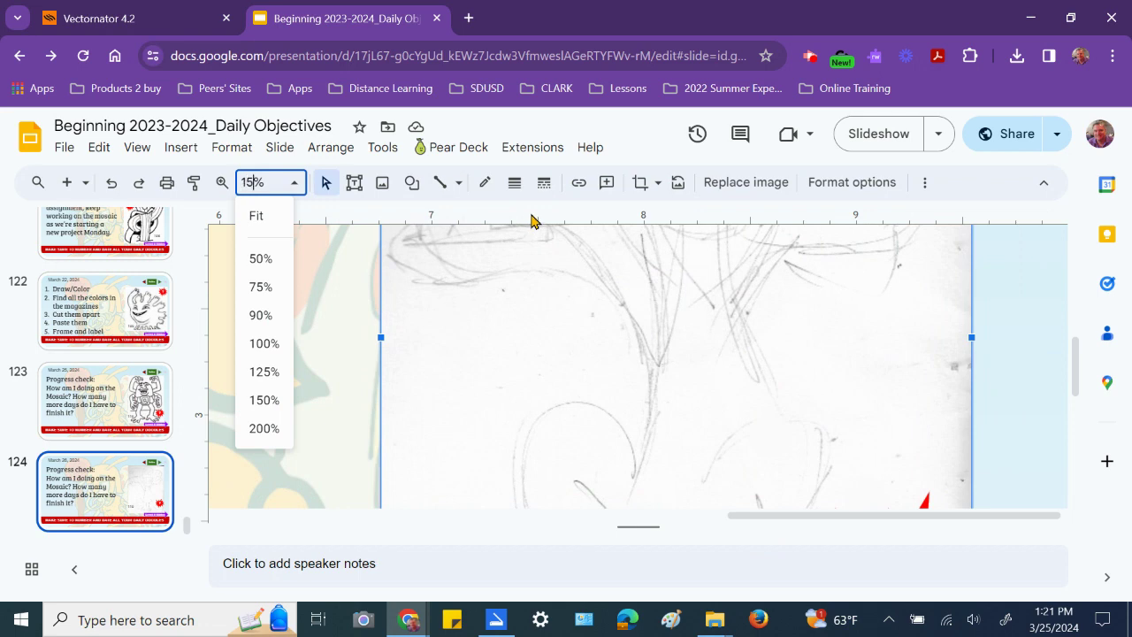
key(Return)
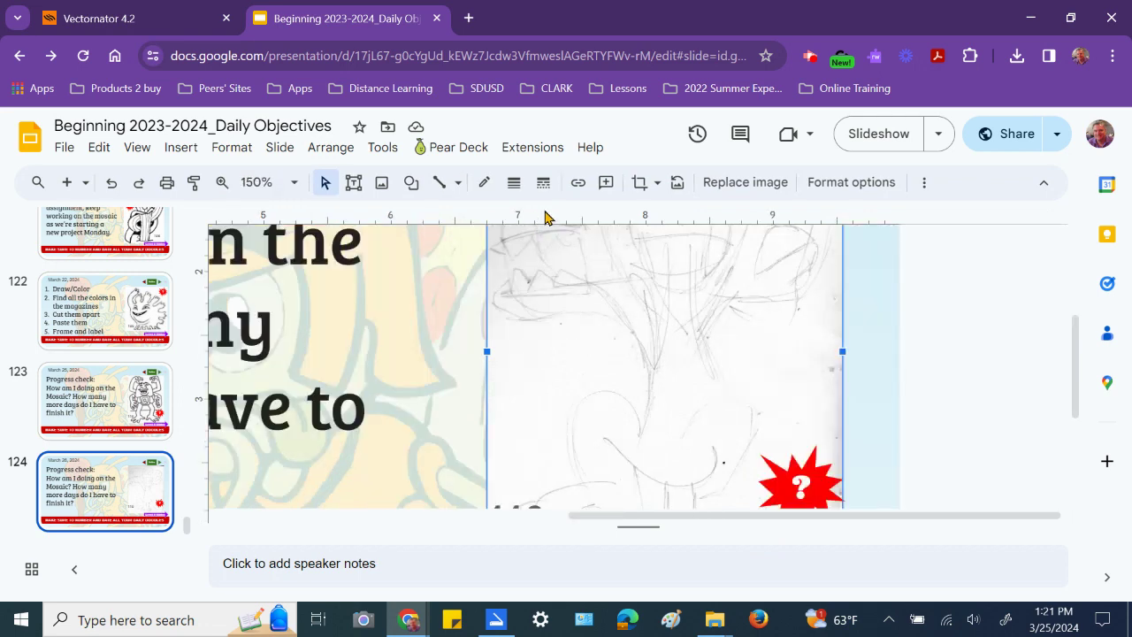
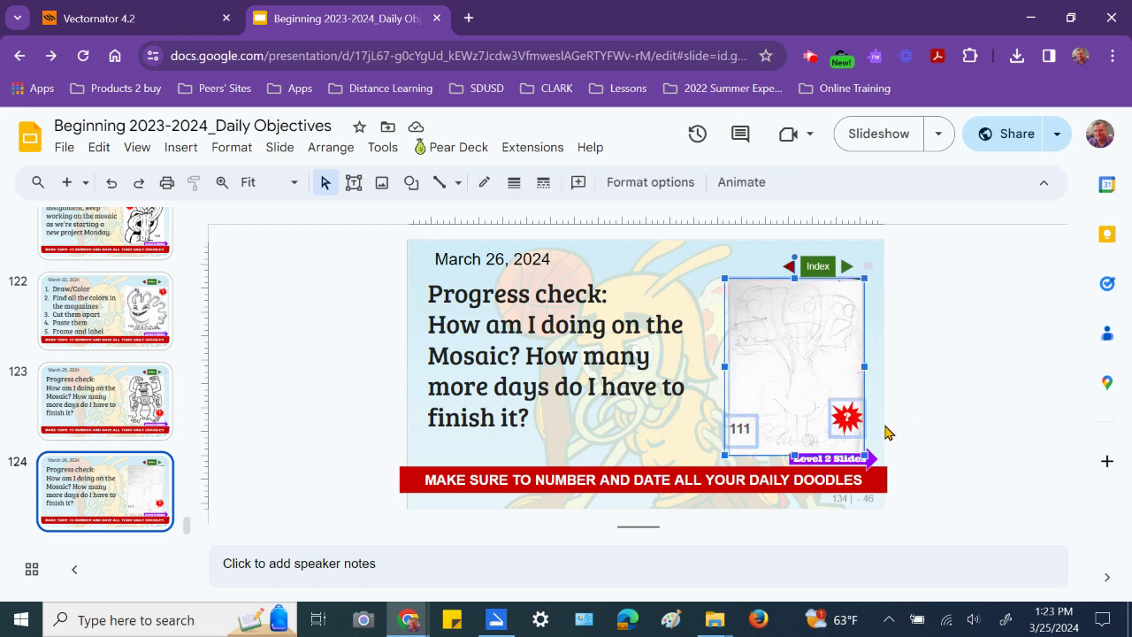
Step: Open the Advanced 2023-2024_Daily Objectives presentation from Google Slides in a new browser tab
click(468, 18)
text(slides)
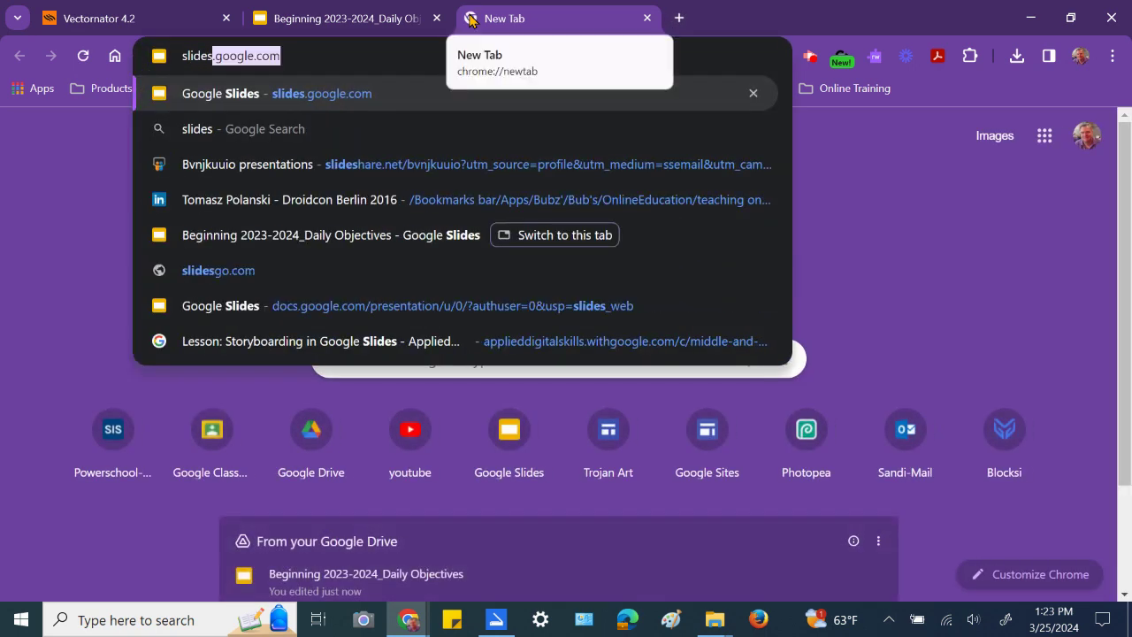
key(Return)
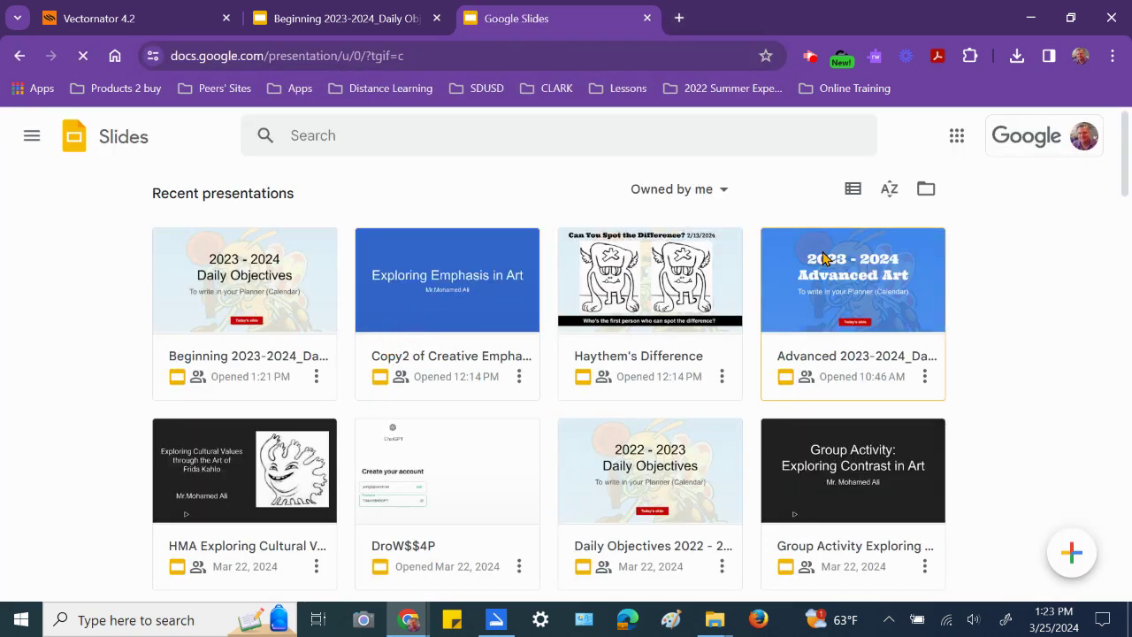
click(823, 258)
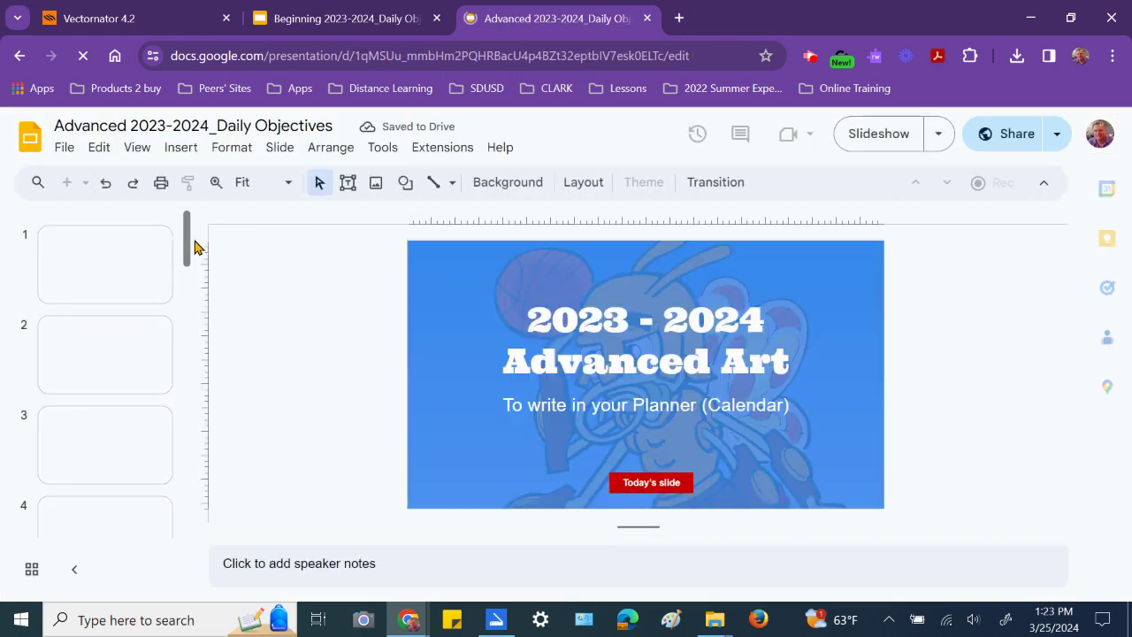
Step: Duplicate the last slide of the advanced presentation, dated March 25, 2024
drag(187, 219, 186, 526)
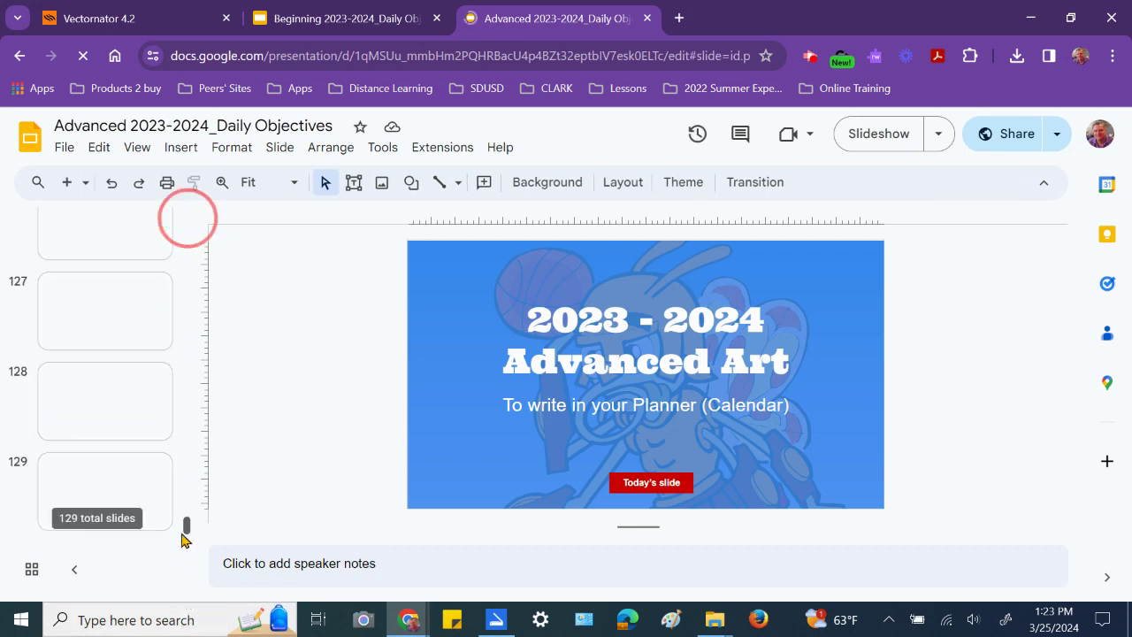
click(74, 476)
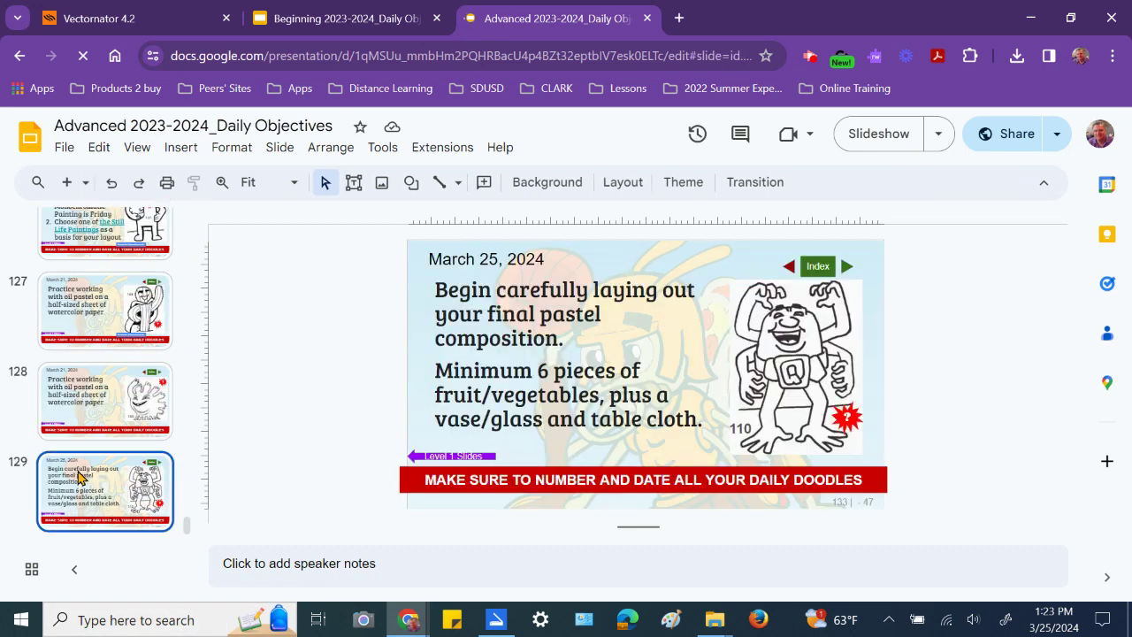
right_click(71, 473)
click(111, 382)
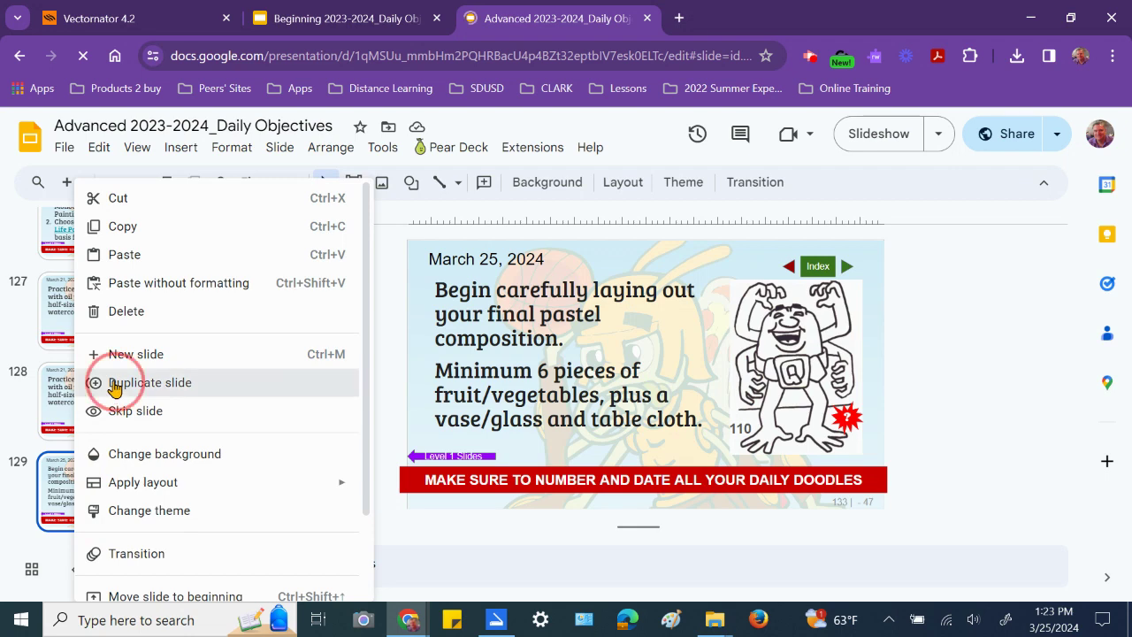
Step: Replace the doodle, number and star on the duplicated slide with the copied three-headed creature group numbered 111
drag(902, 424, 742, 395)
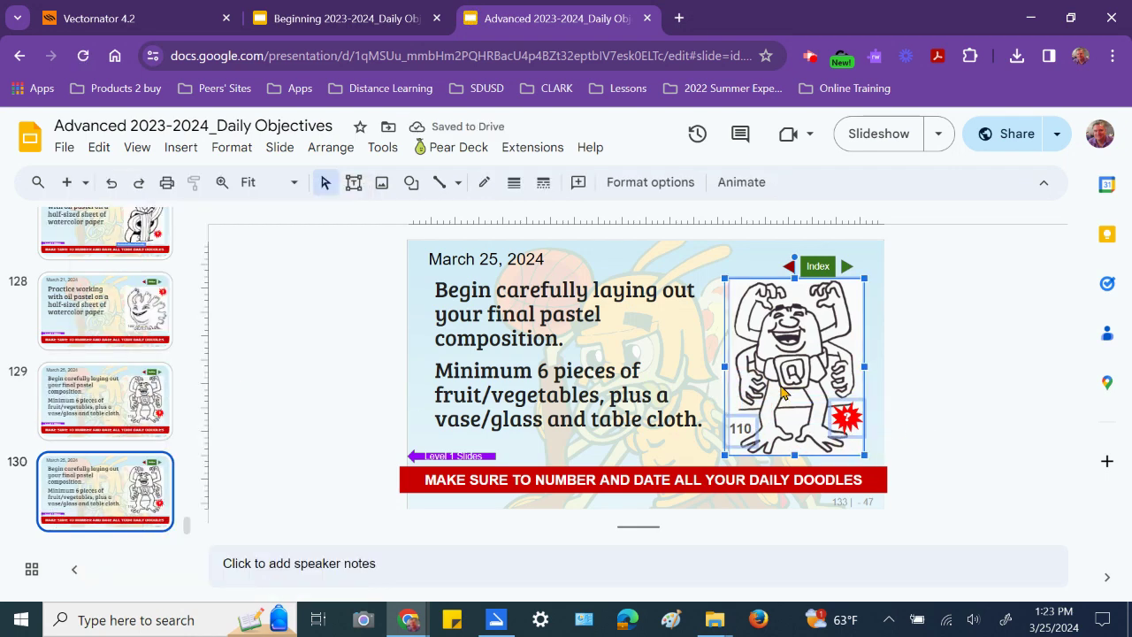
key(Delete)
key(ctrl+v)
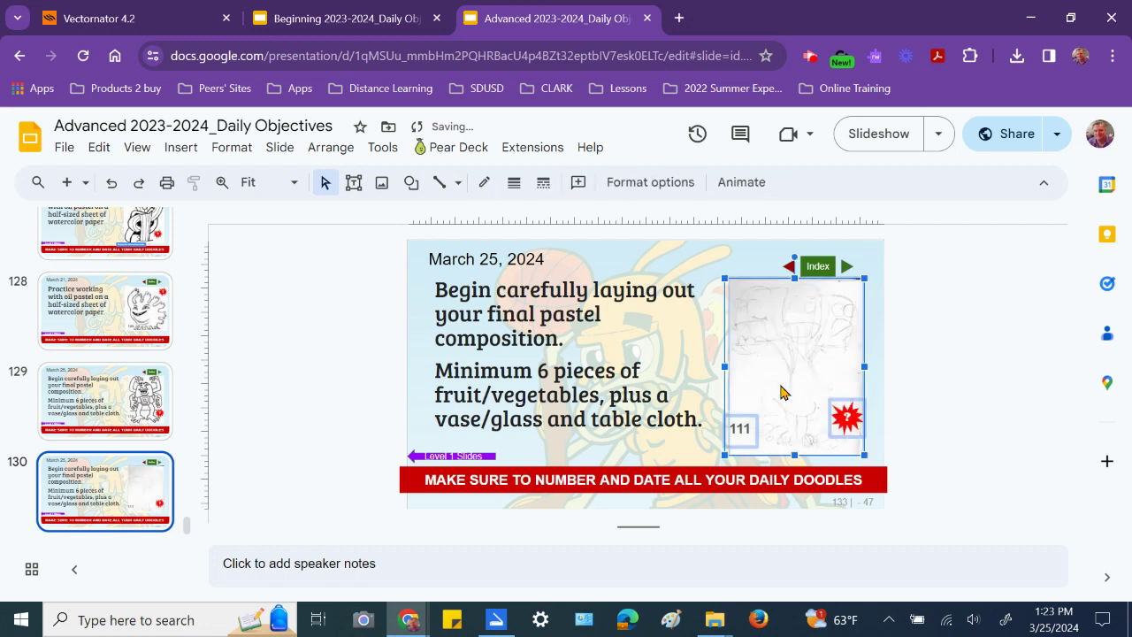
click(967, 324)
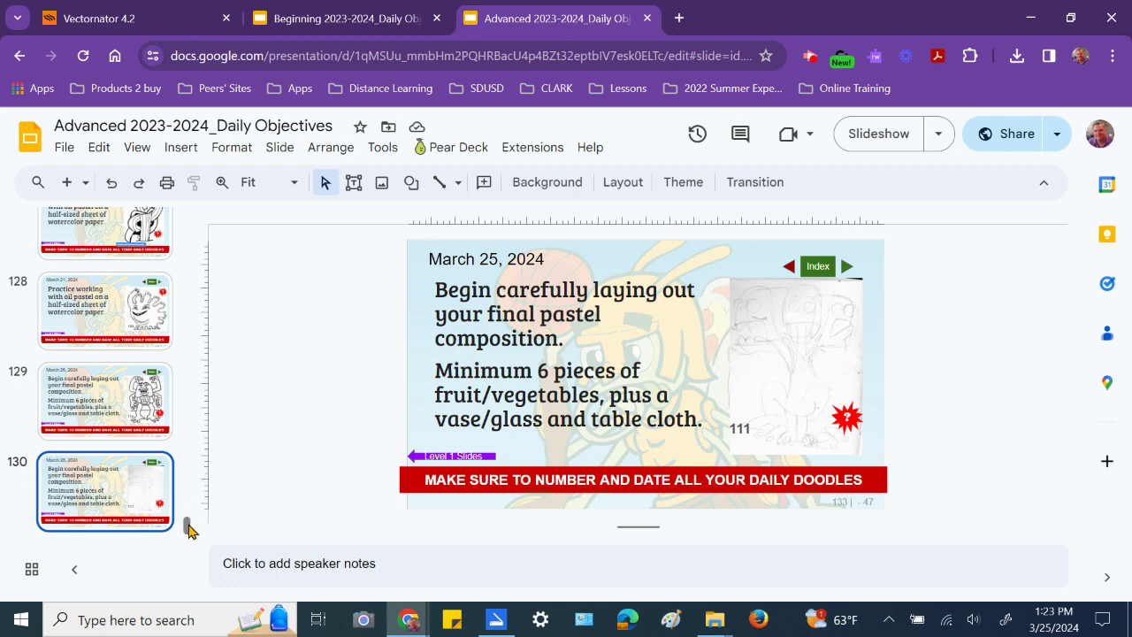
Step: Duplicate the March 25 link box on the Direct Links to Dates calendar slide and link the copy to slide 130
drag(187, 527, 233, 122)
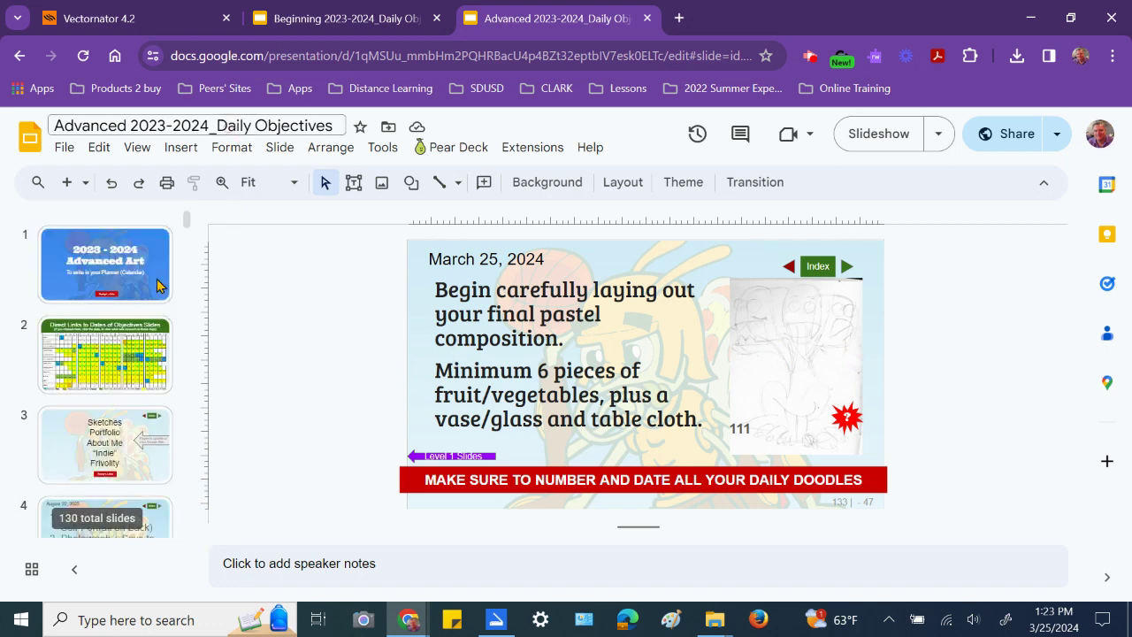
click(115, 351)
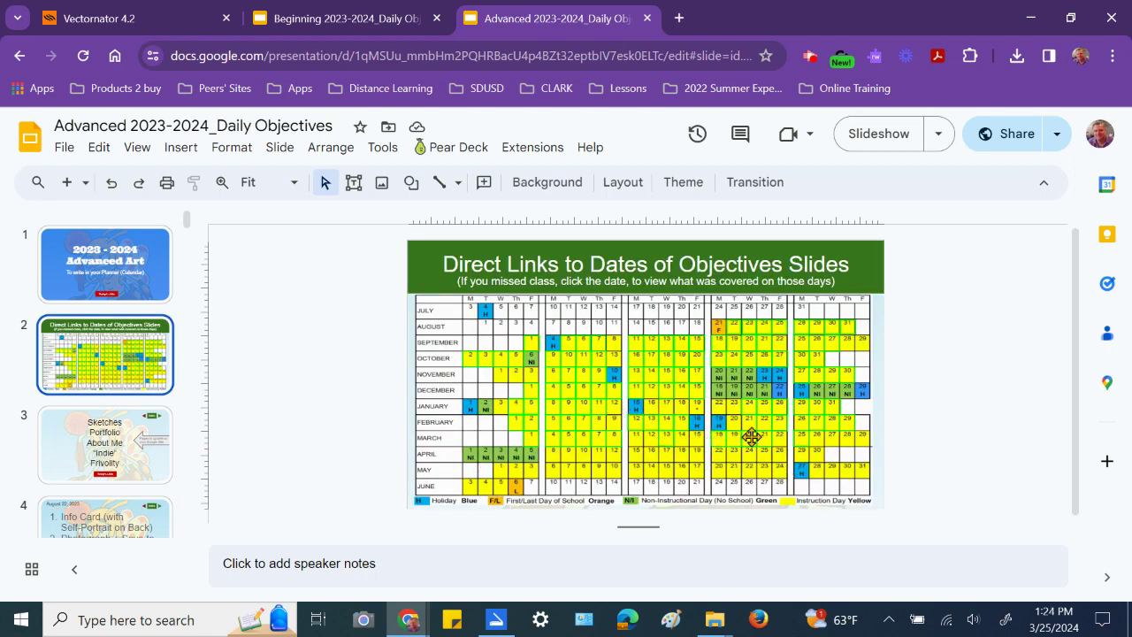
click(800, 435)
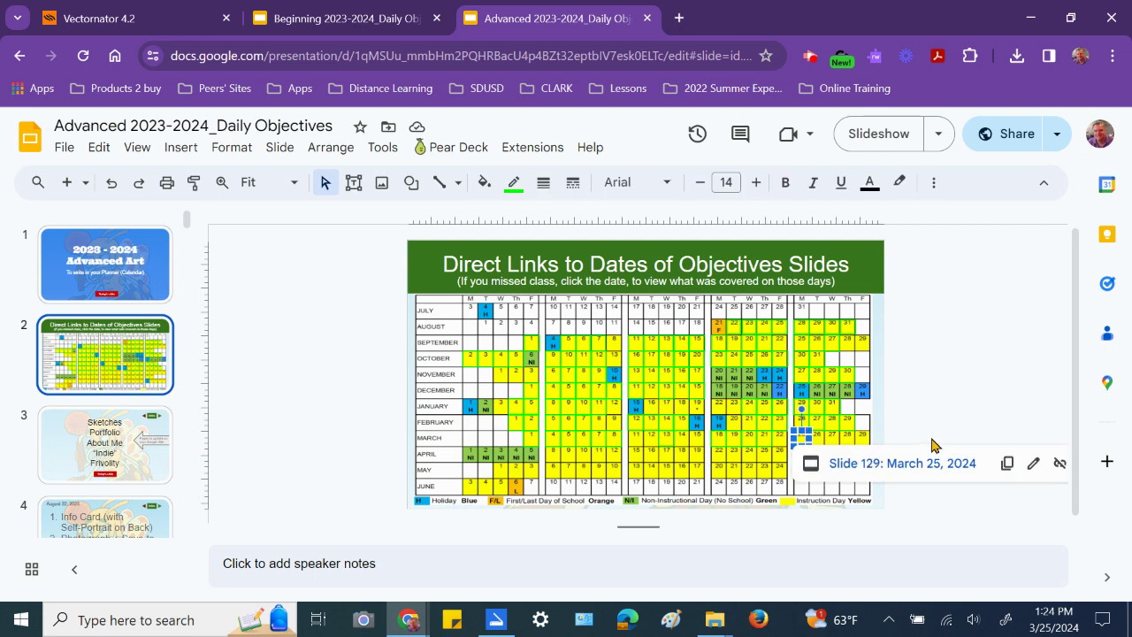
key(Right)
key(Down)
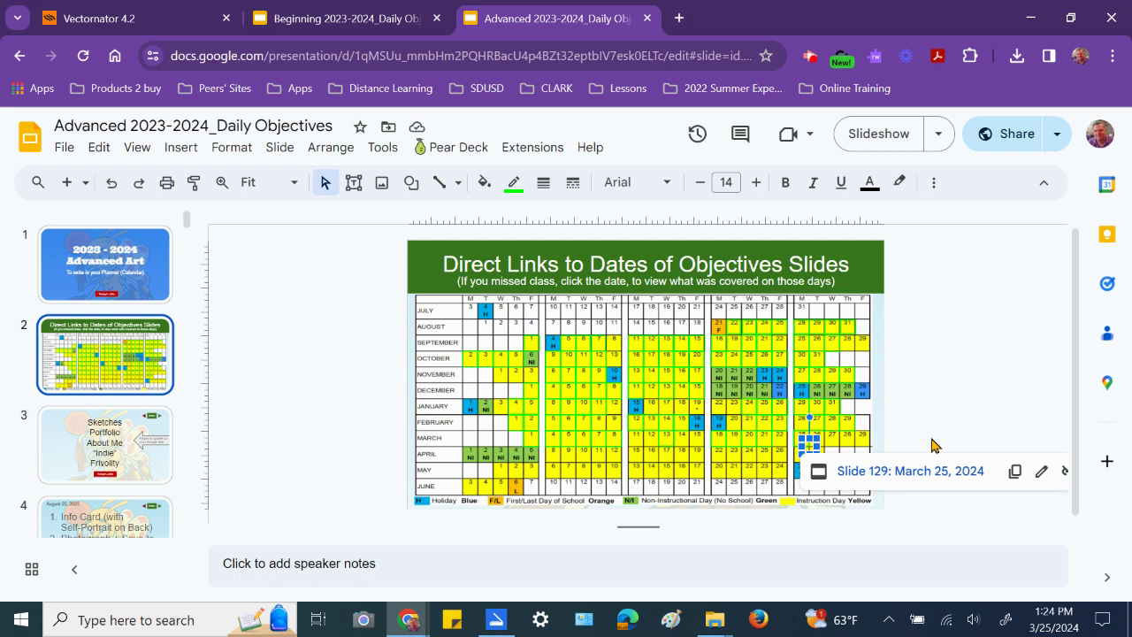
key(ctrl+k)
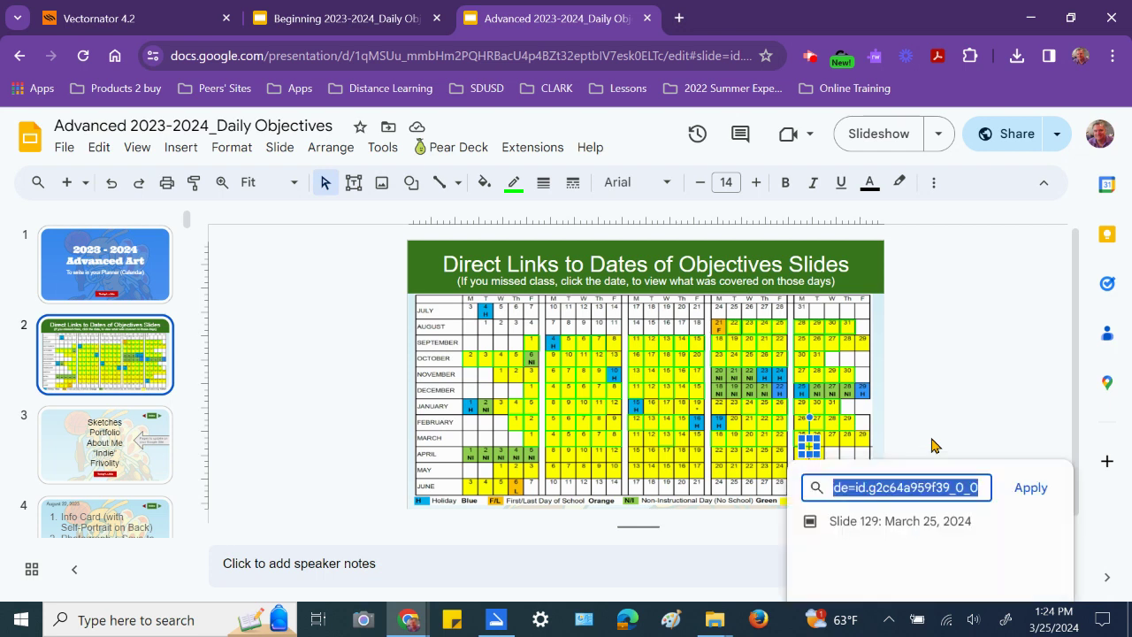
text(slide 130)
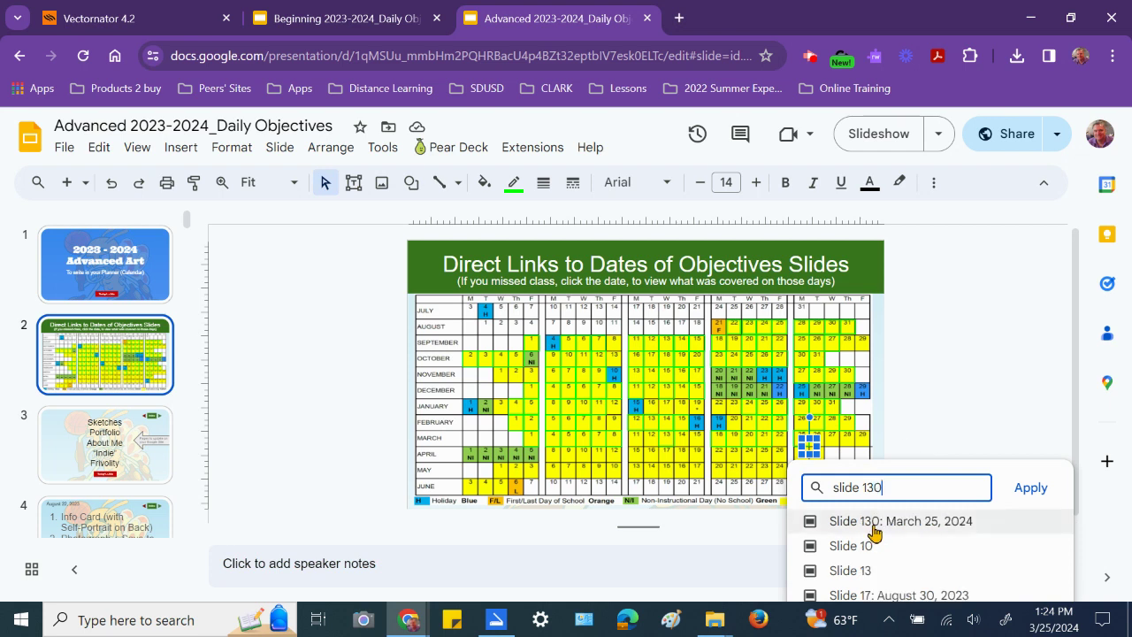
click(952, 524)
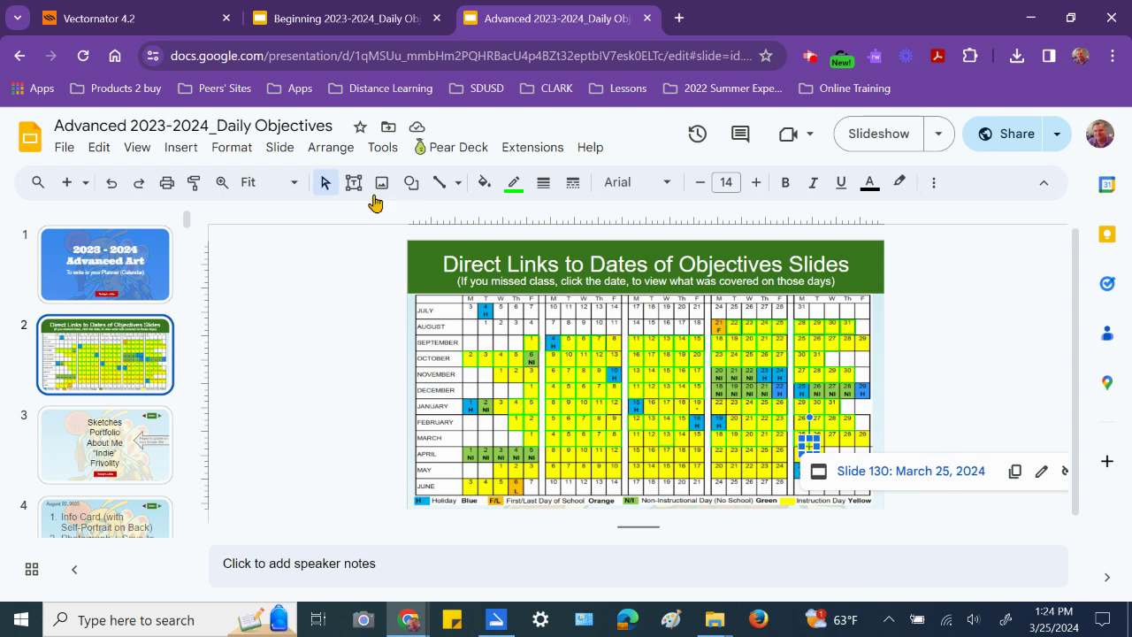
Step: Move the duplicated link box onto the March 26 cell of the advanced presentation's Direct Links to Dates calendar
click(257, 186)
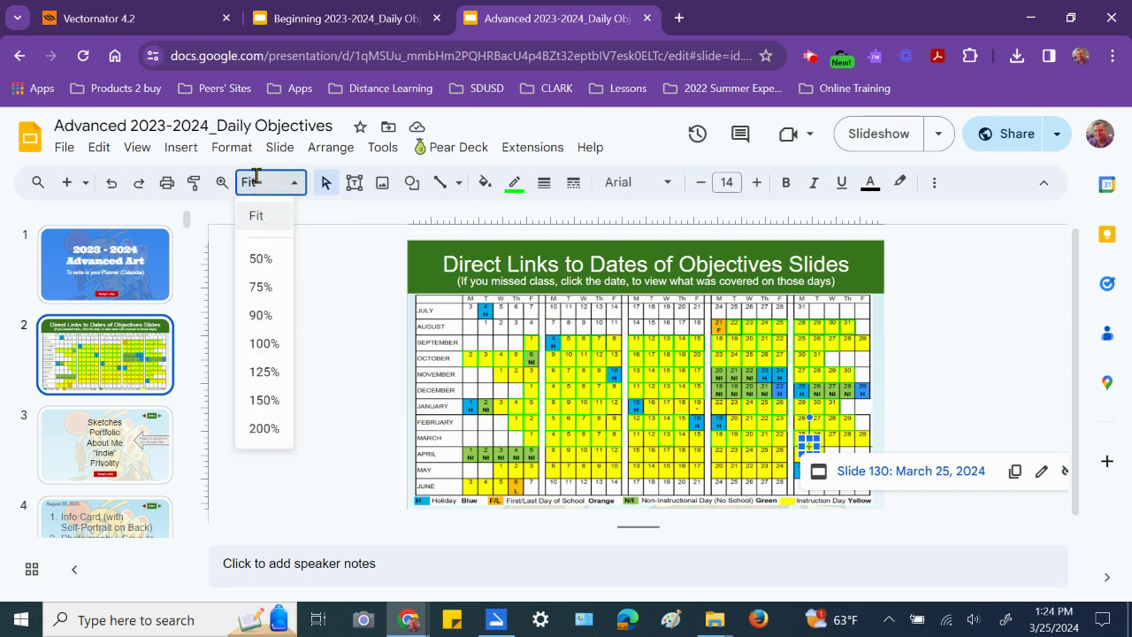
text(333)
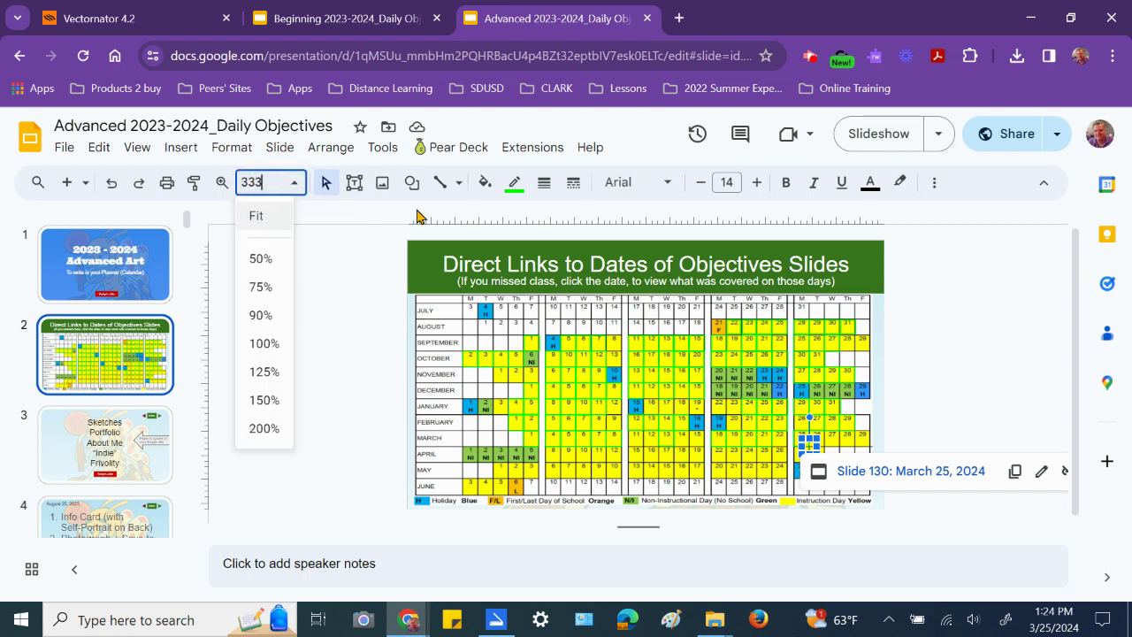
key(Return)
scroll(626, 380, down, 3)
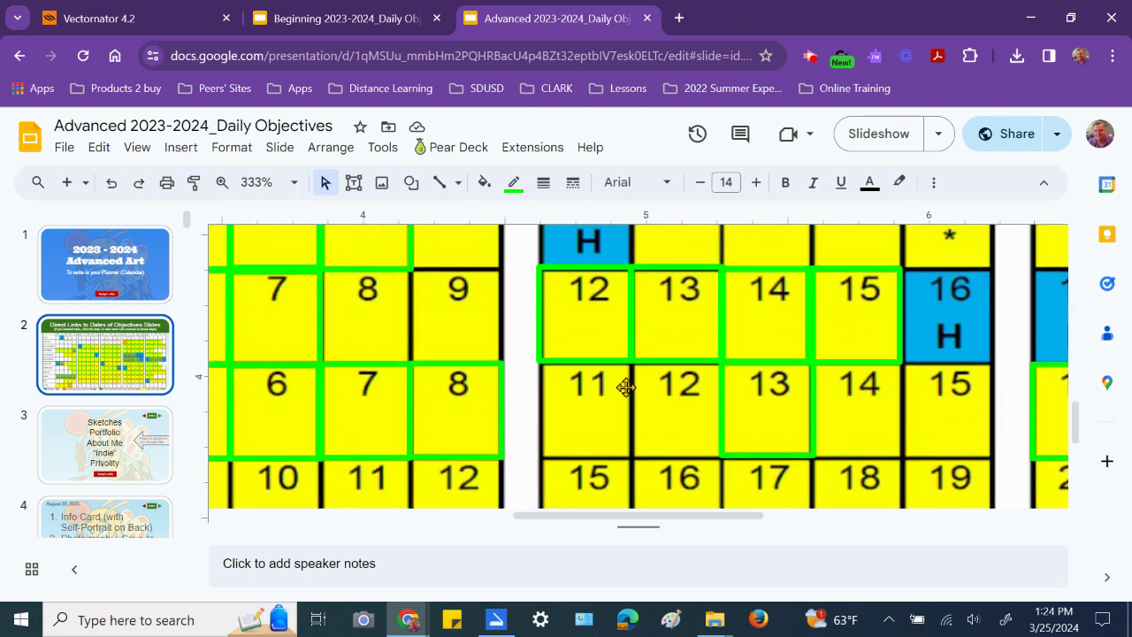
scroll(626, 388, down, 1)
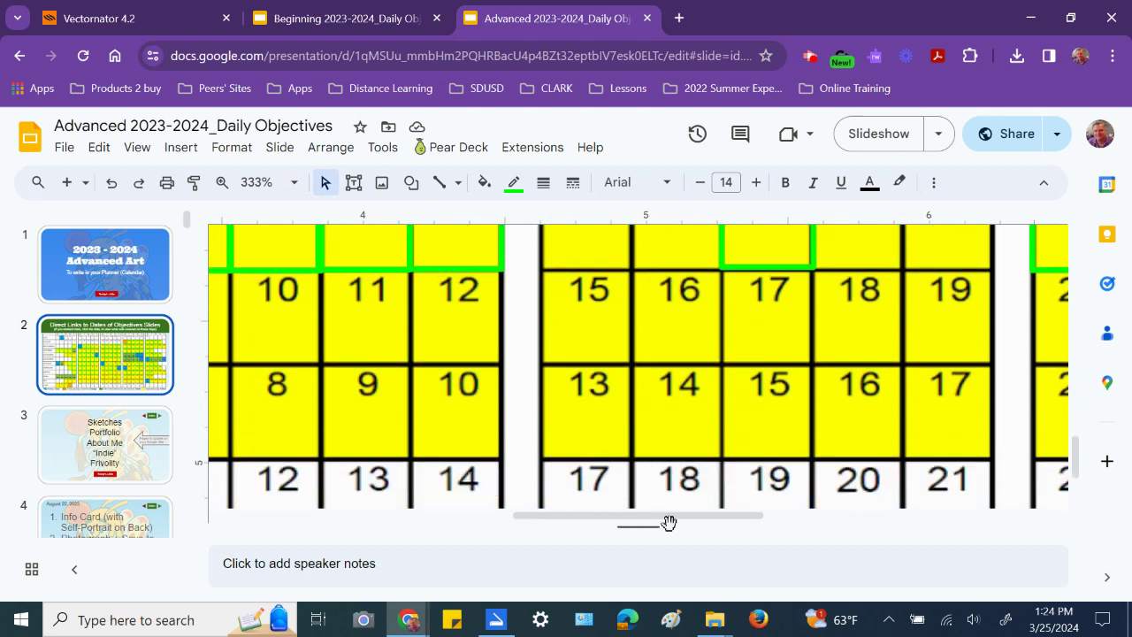
drag(672, 523, 959, 361)
scroll(959, 361, up, 1)
drag(663, 349, 745, 256)
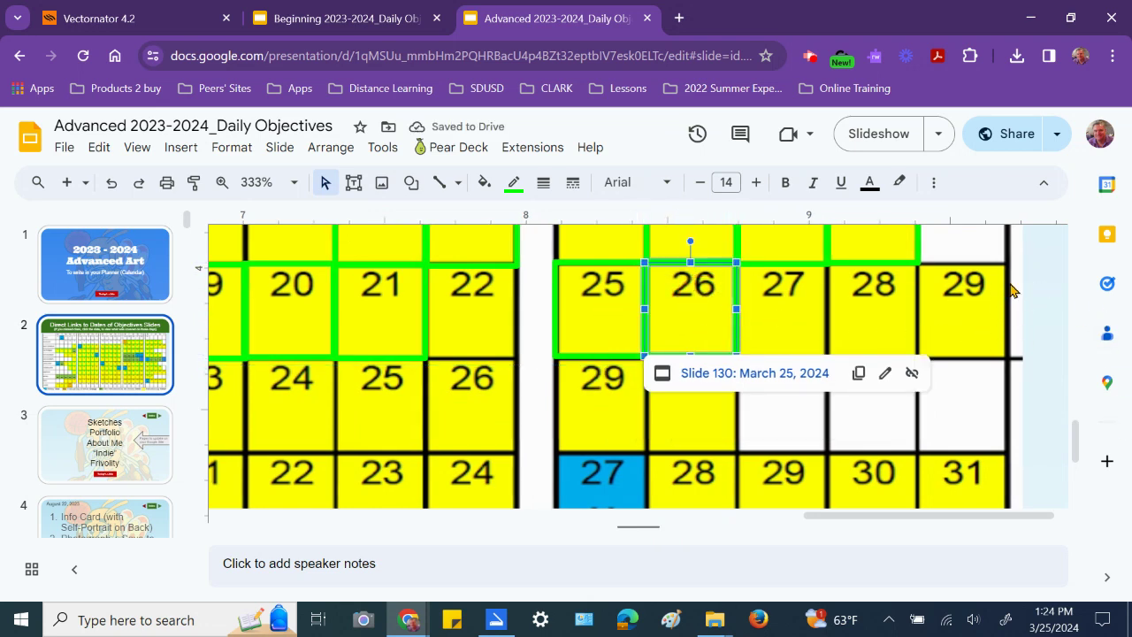
Step: Nudge the March 26 link box slightly down and right and the March 25 link box slightly right to line up with their cells
click(452, 247)
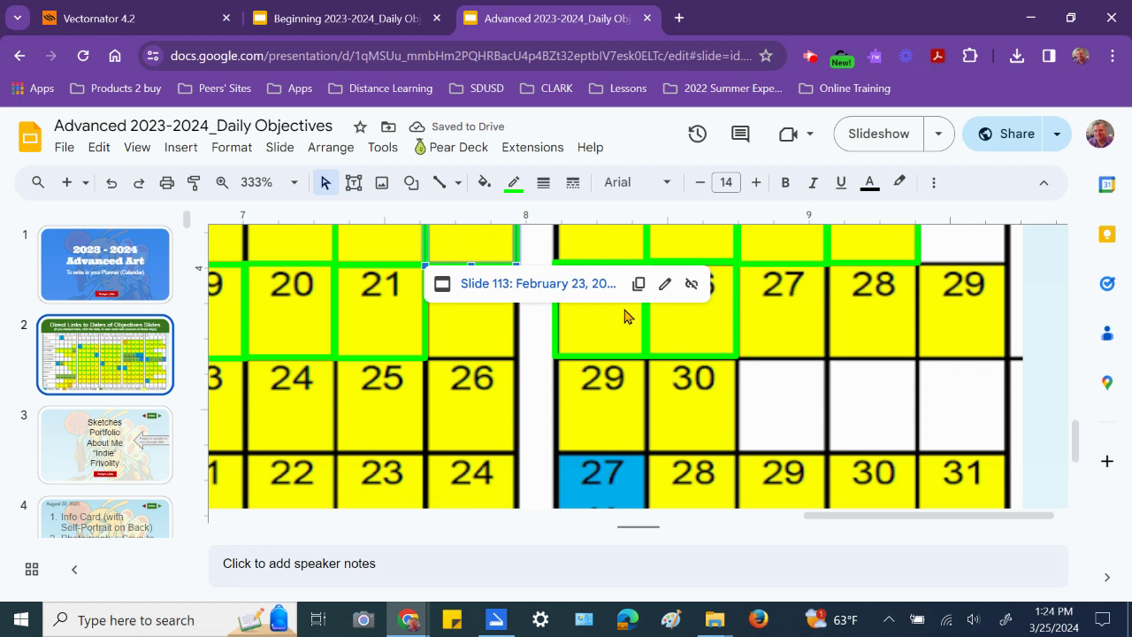
click(679, 329)
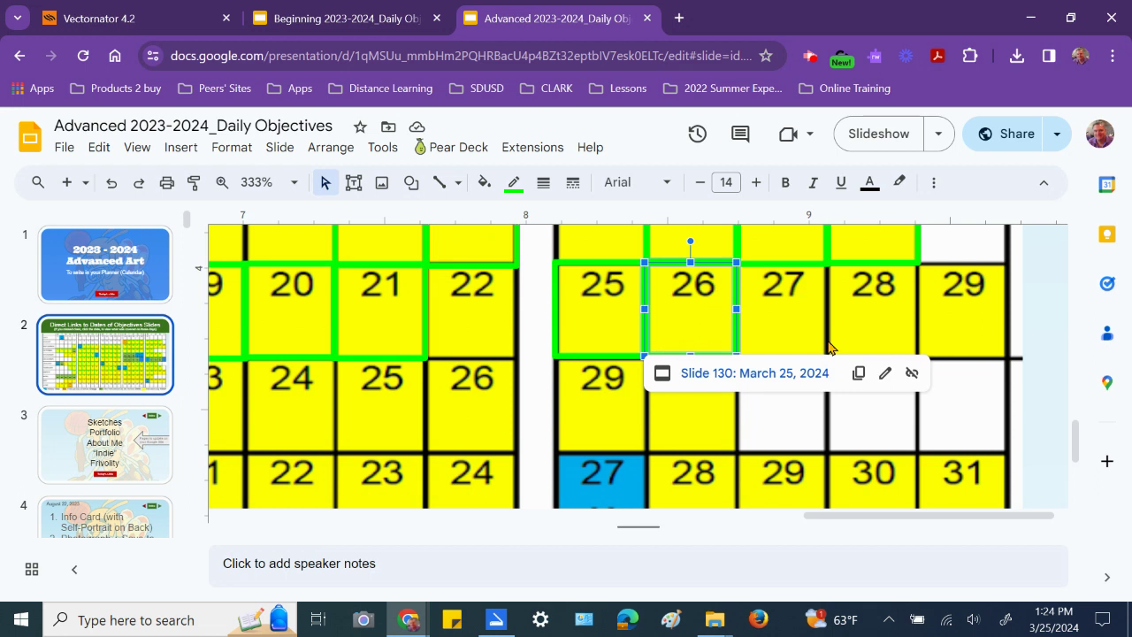
key(Down)
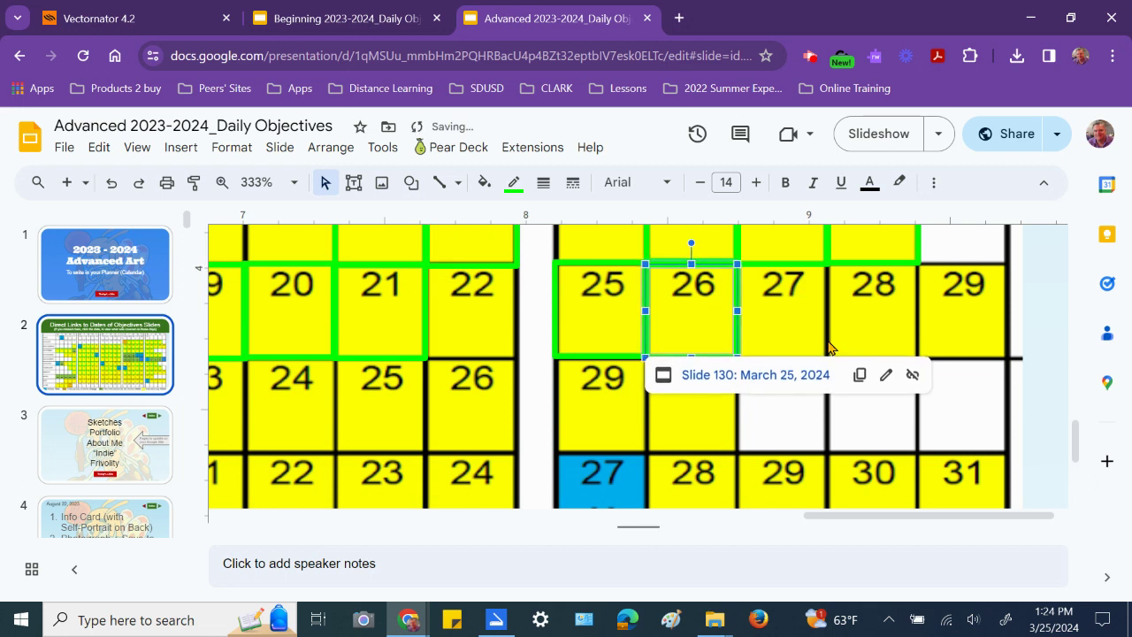
key(Right)
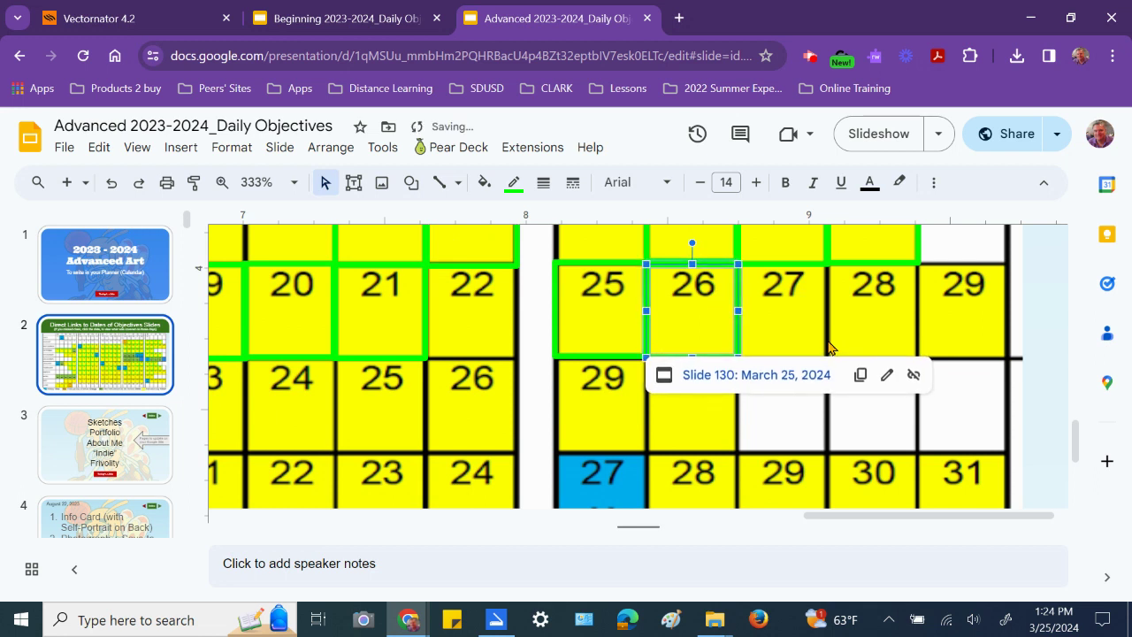
click(596, 332)
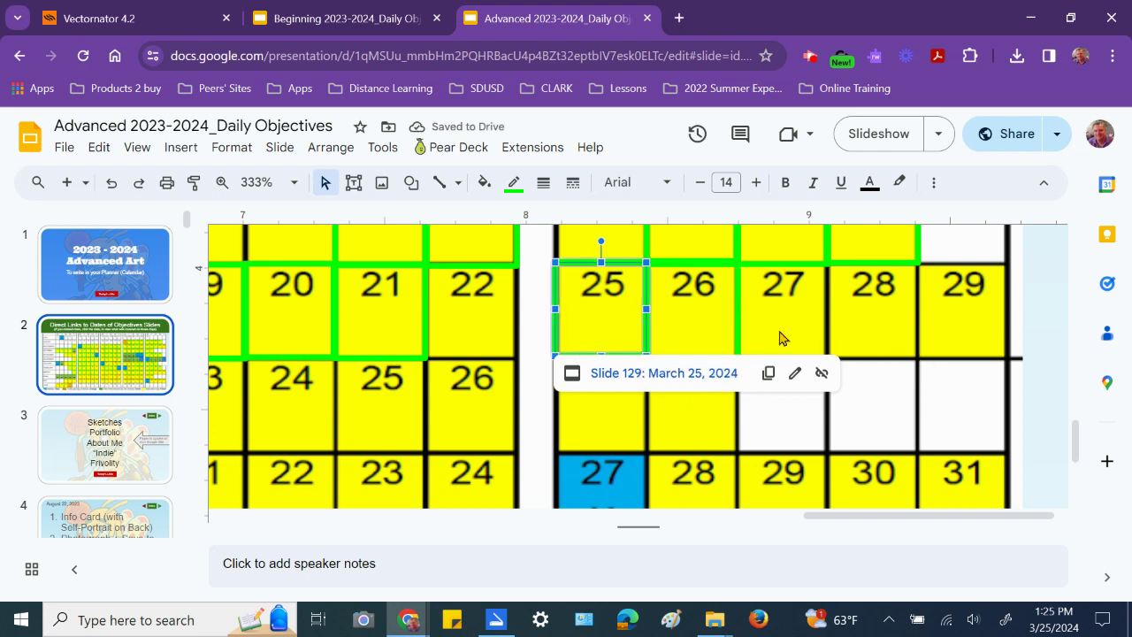
key(Right)
key(Up)
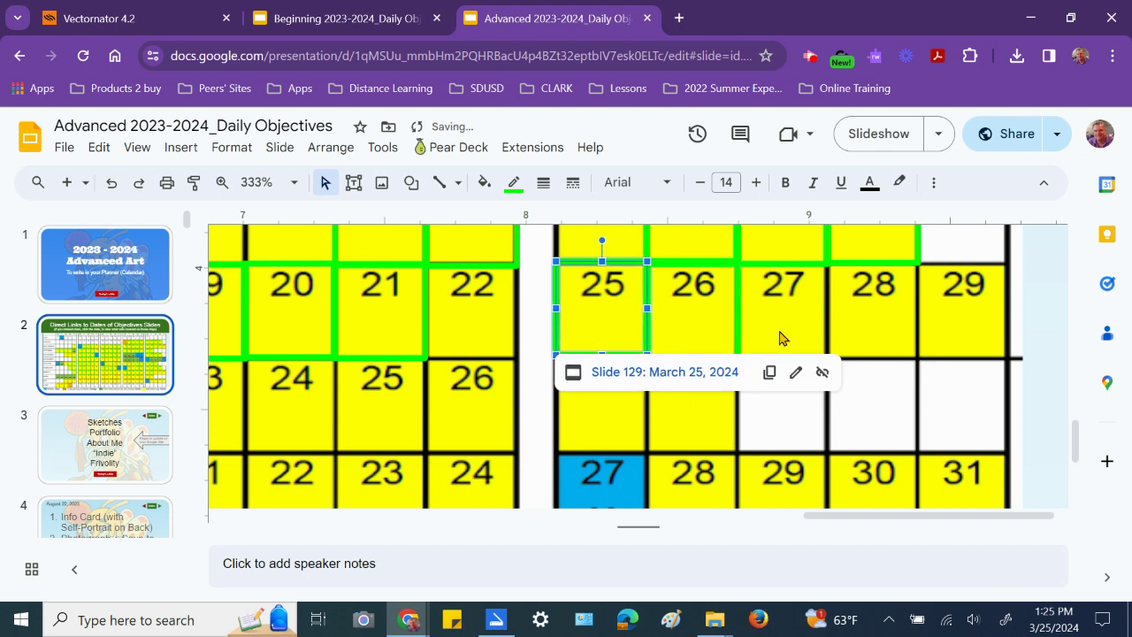
key(Down)
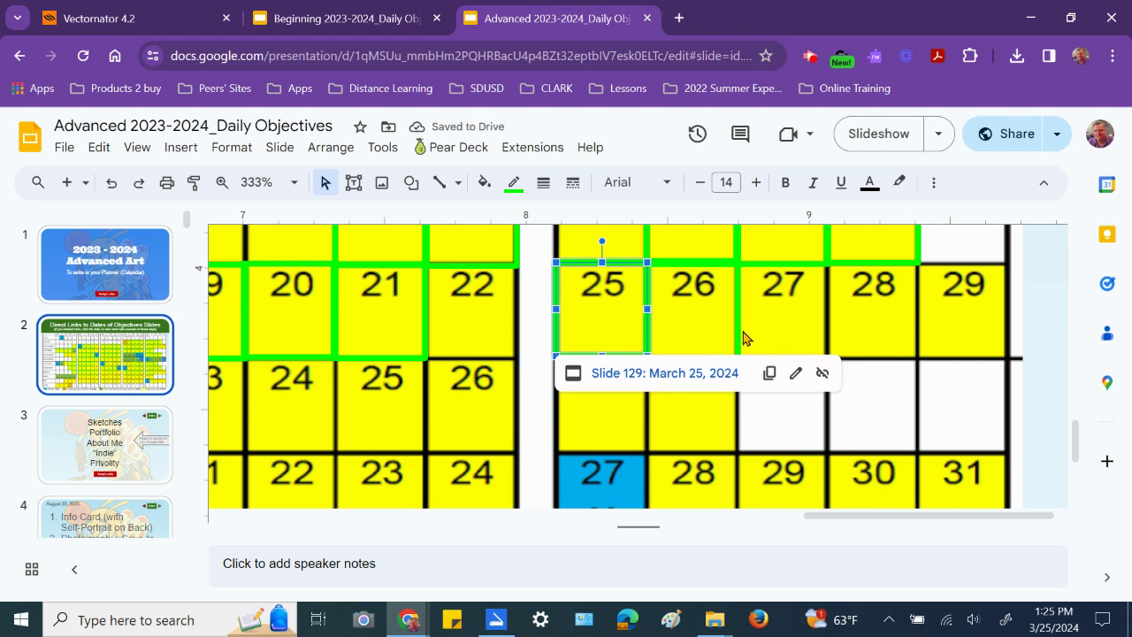
click(293, 185)
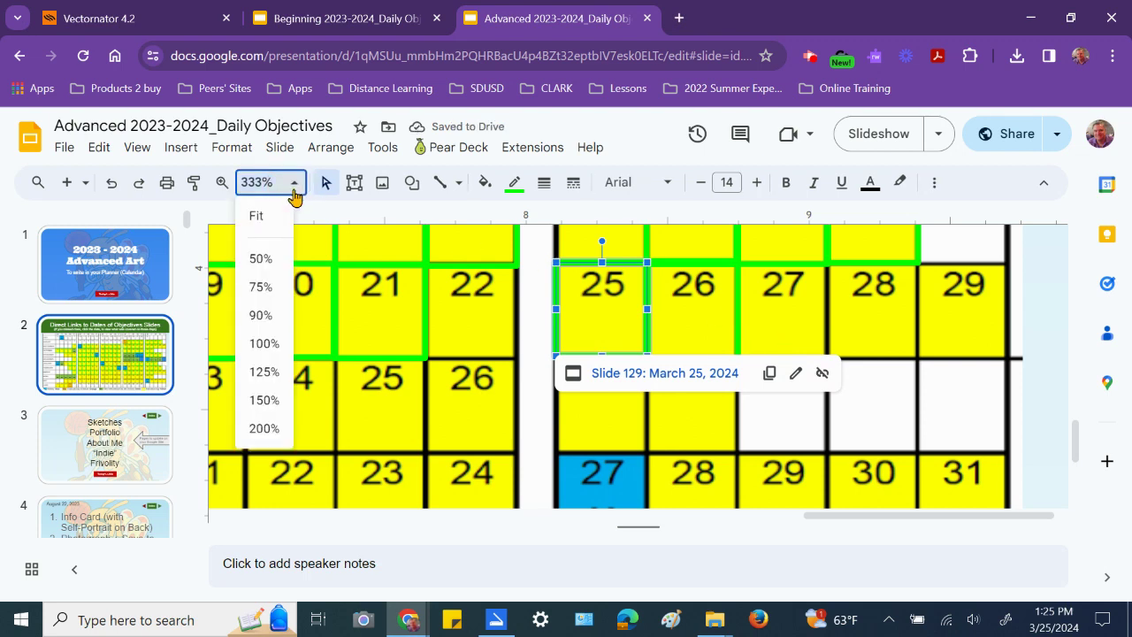
click(272, 215)
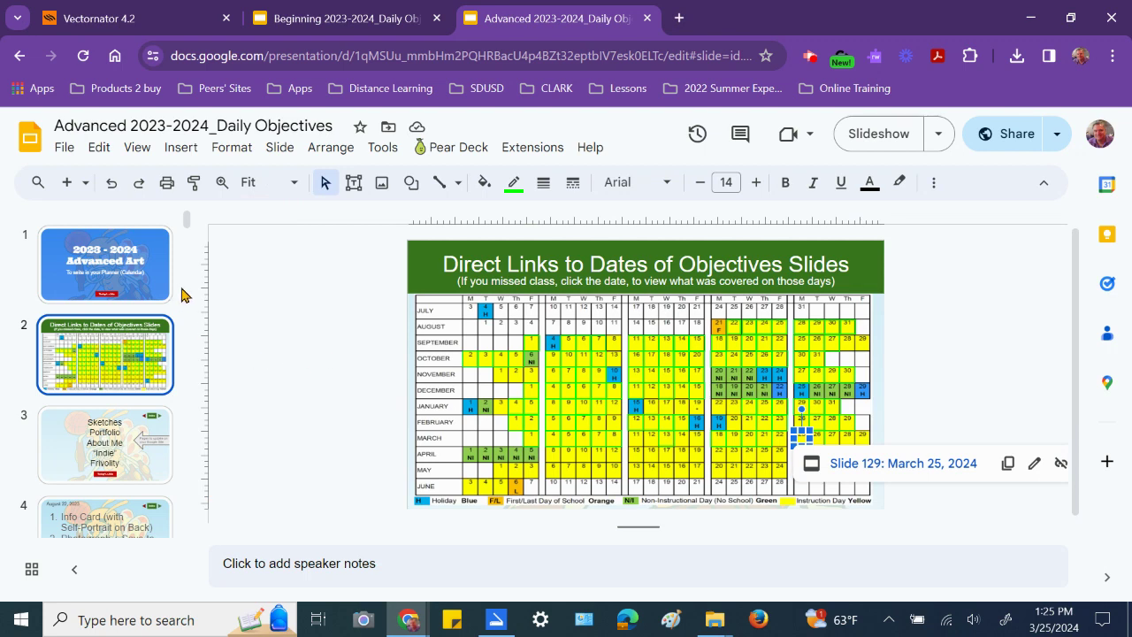
scroll(172, 298, down, 15)
scroll(121, 348, down, 20)
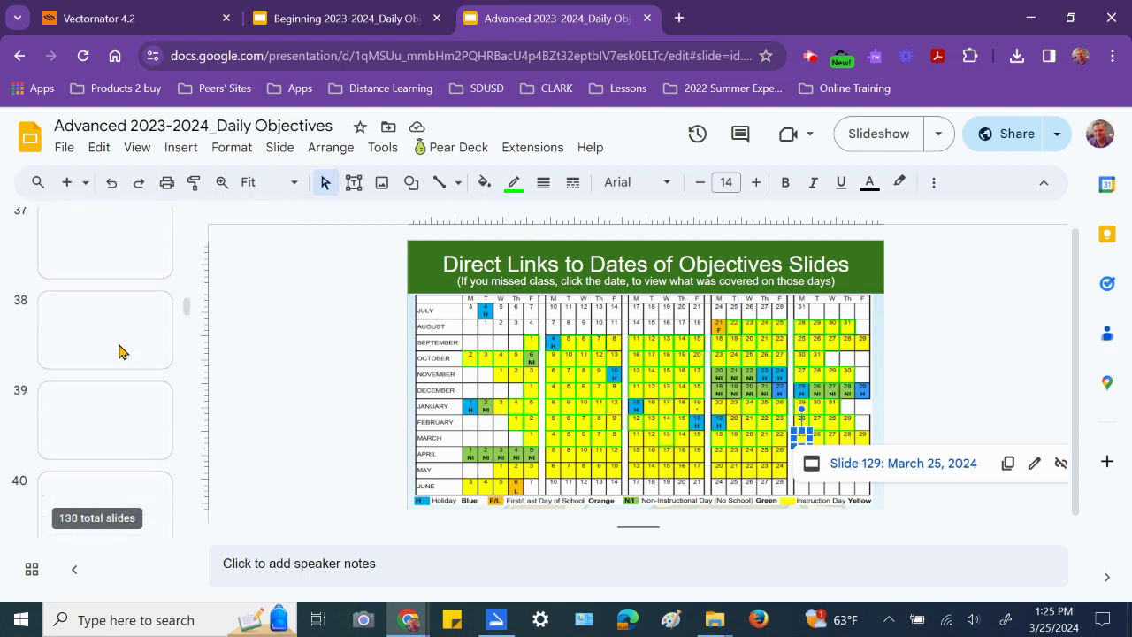
drag(189, 328, 185, 551)
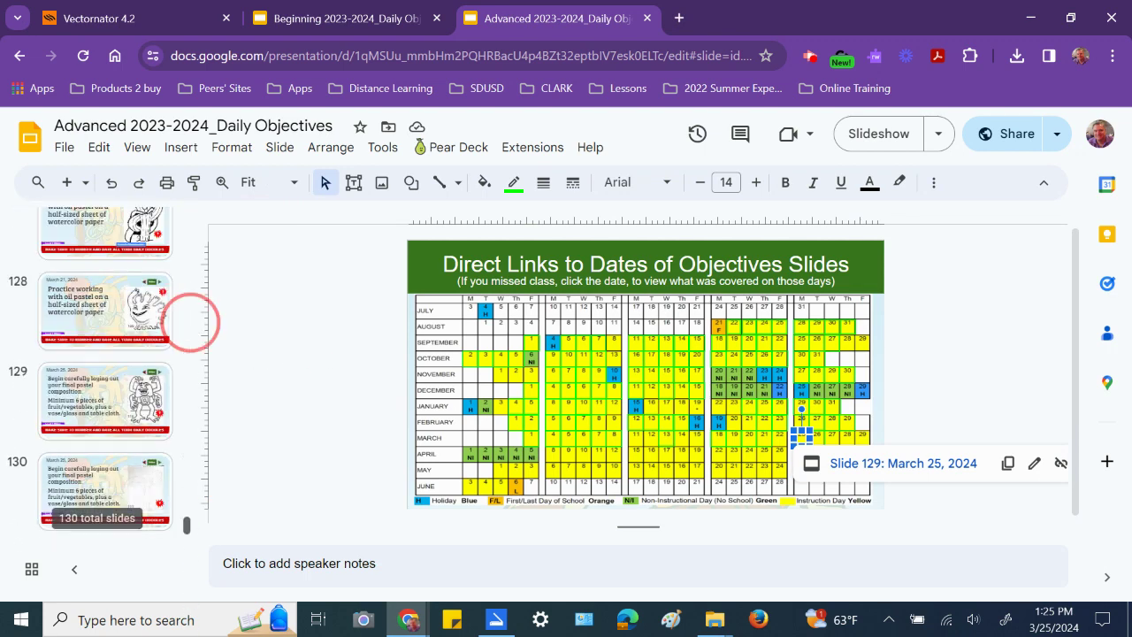
Step: Switch to the Beginning 2023-2024_Daily Objectives presentation and open its Direct Links to Dates calendar slide
click(388, 18)
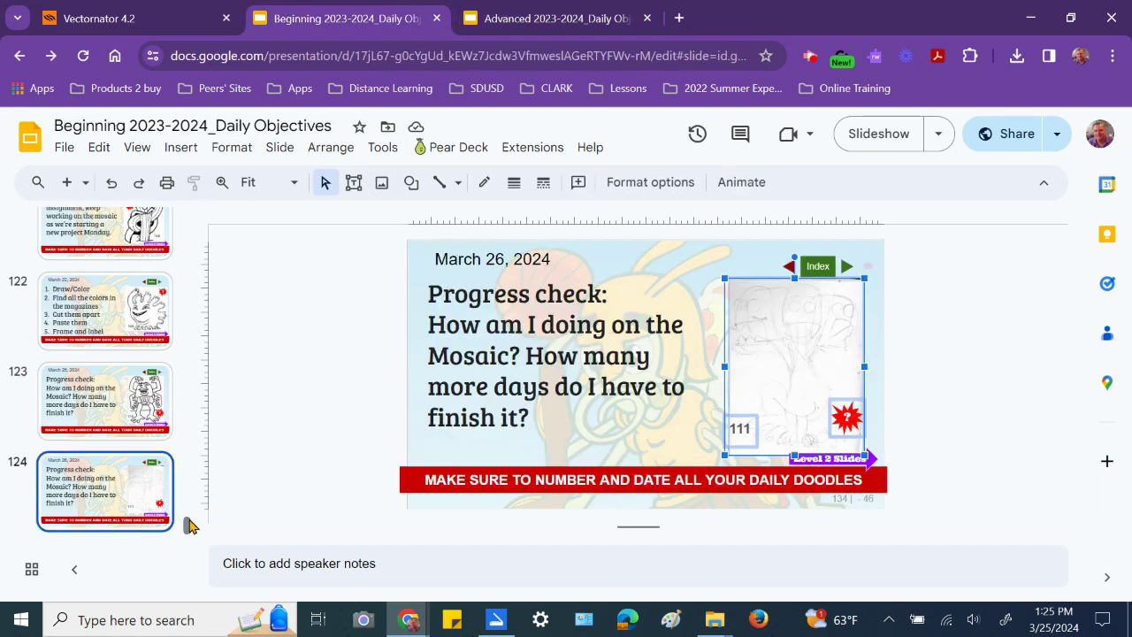
drag(185, 524, 270, 9)
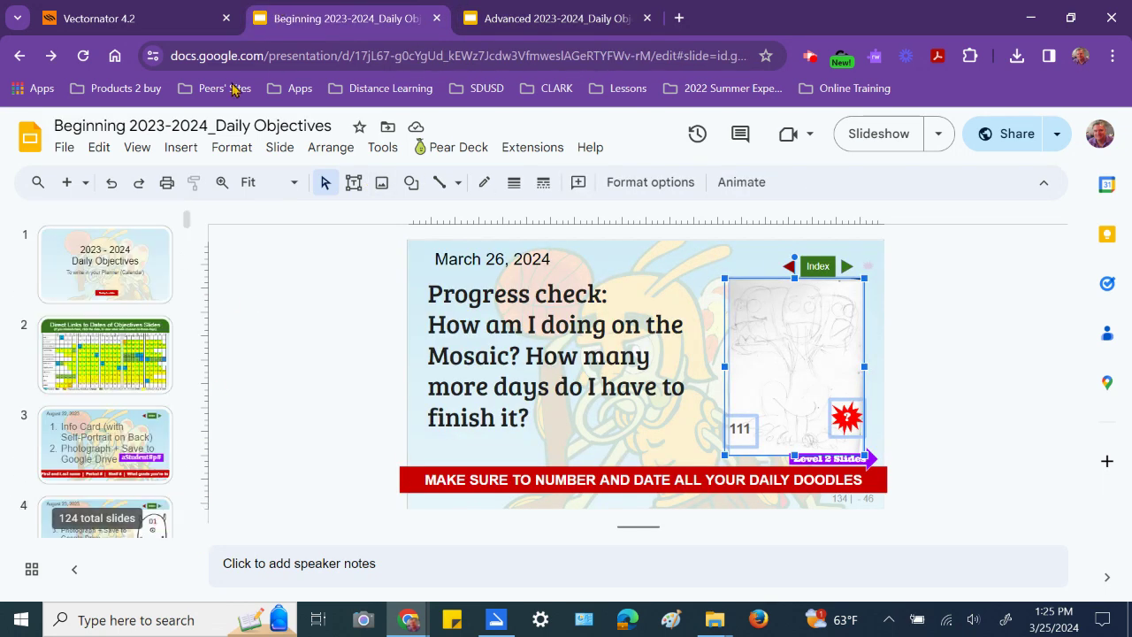
click(79, 371)
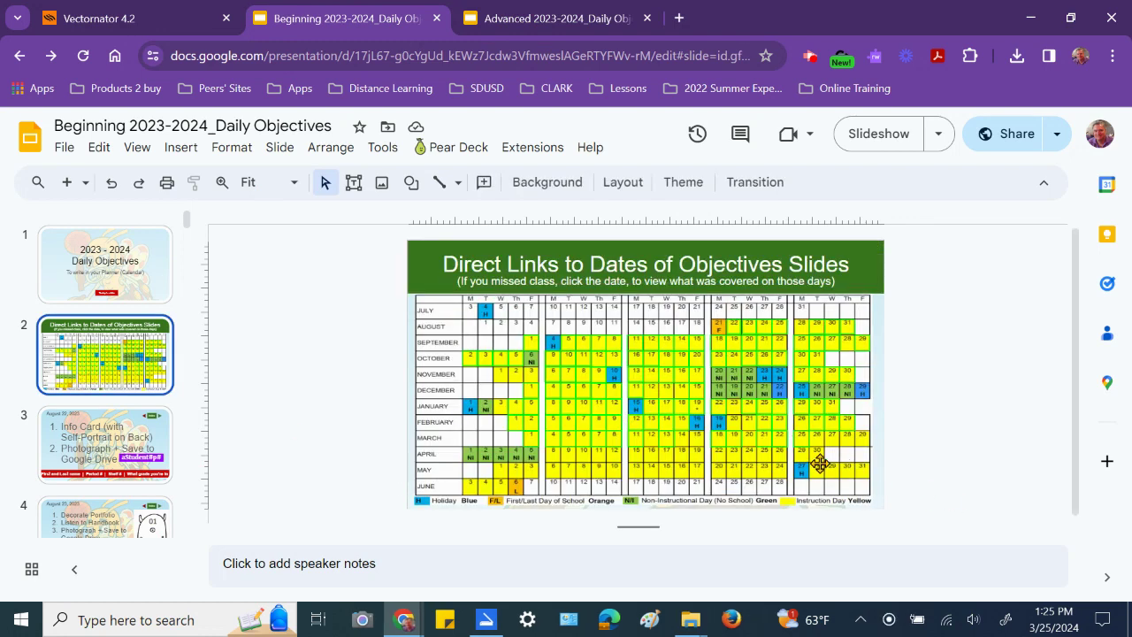
Step: Duplicate the March 25 link box on the calendar and link the copy to Slide 124: March 26, 2024
click(801, 436)
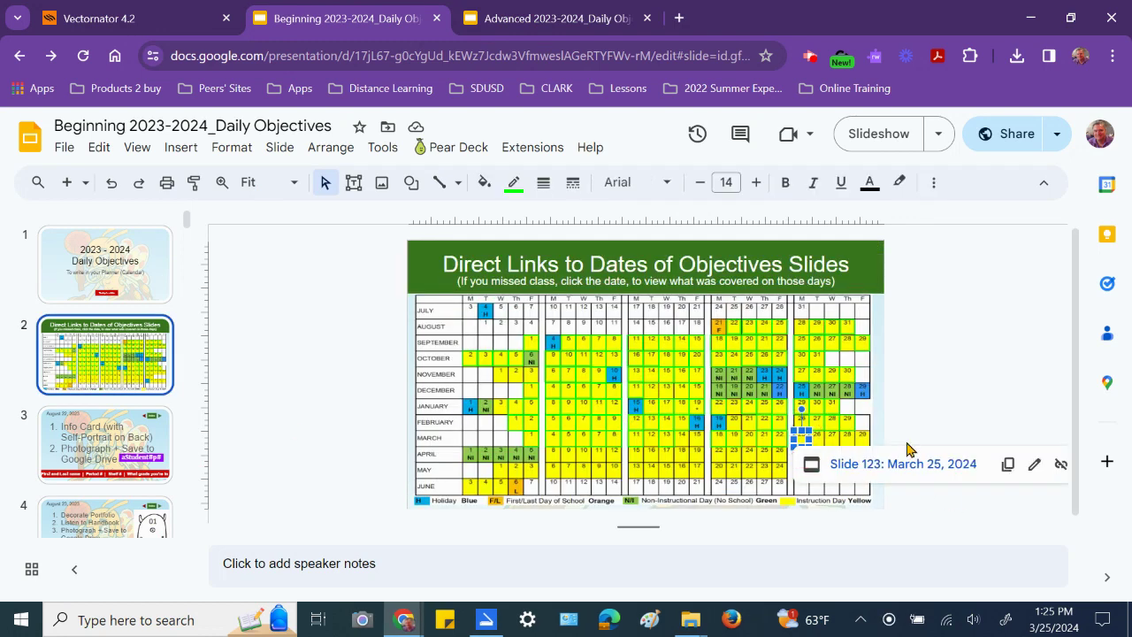
key(Right)
key(Down)
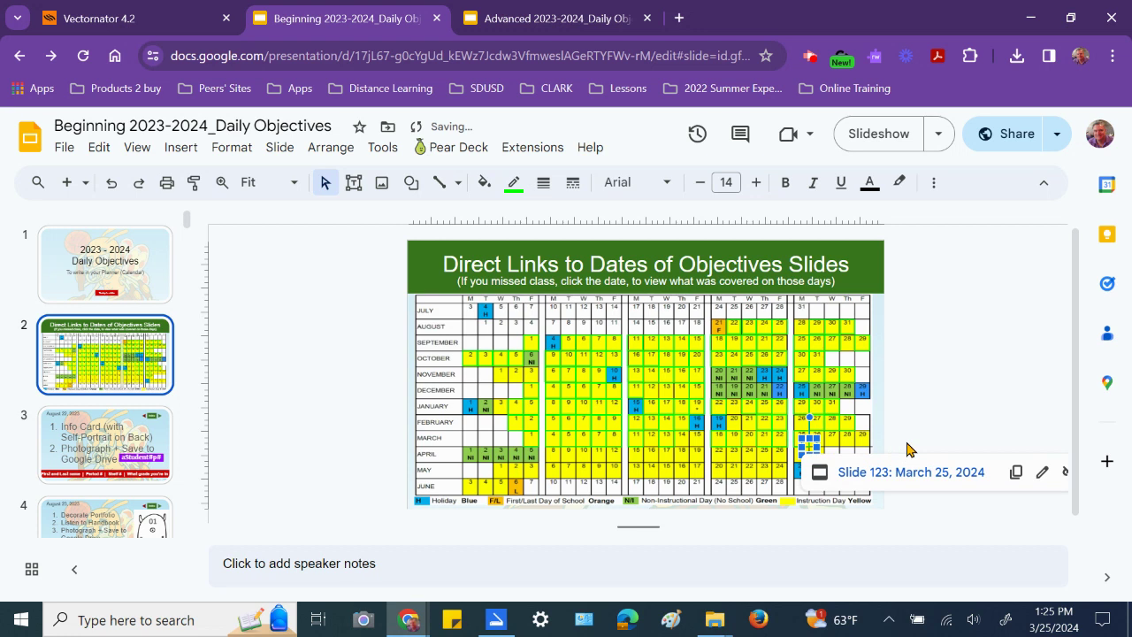
key(ctrl+k)
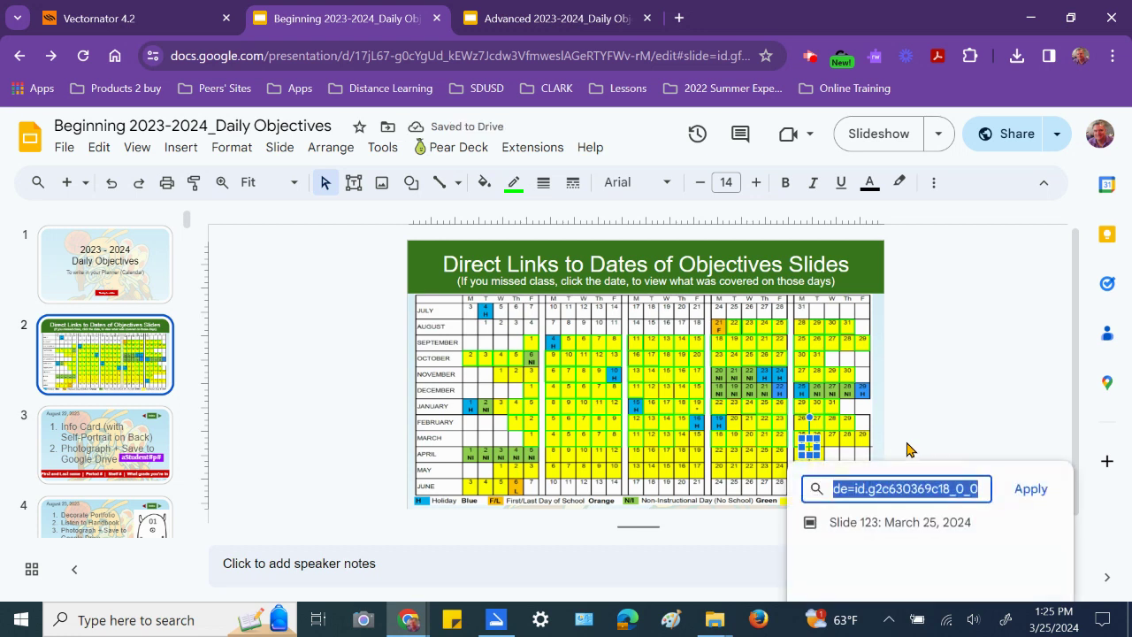
text(slide 124)
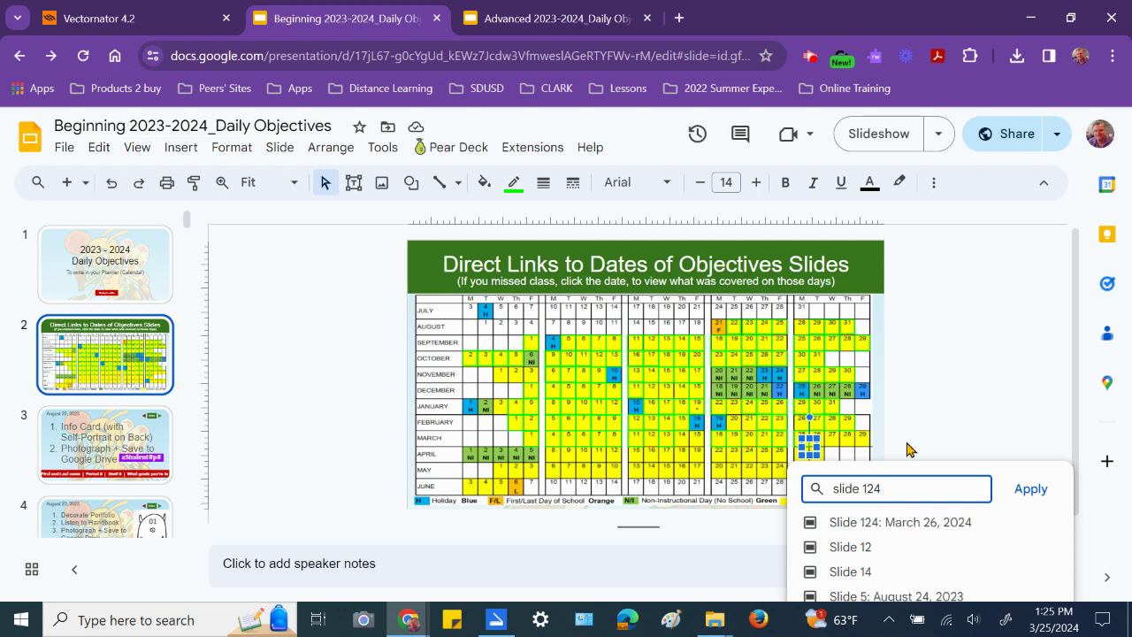
click(900, 524)
Step: Move the copied link box for slide 124 onto the March 26 cell of the calendar
click(288, 184)
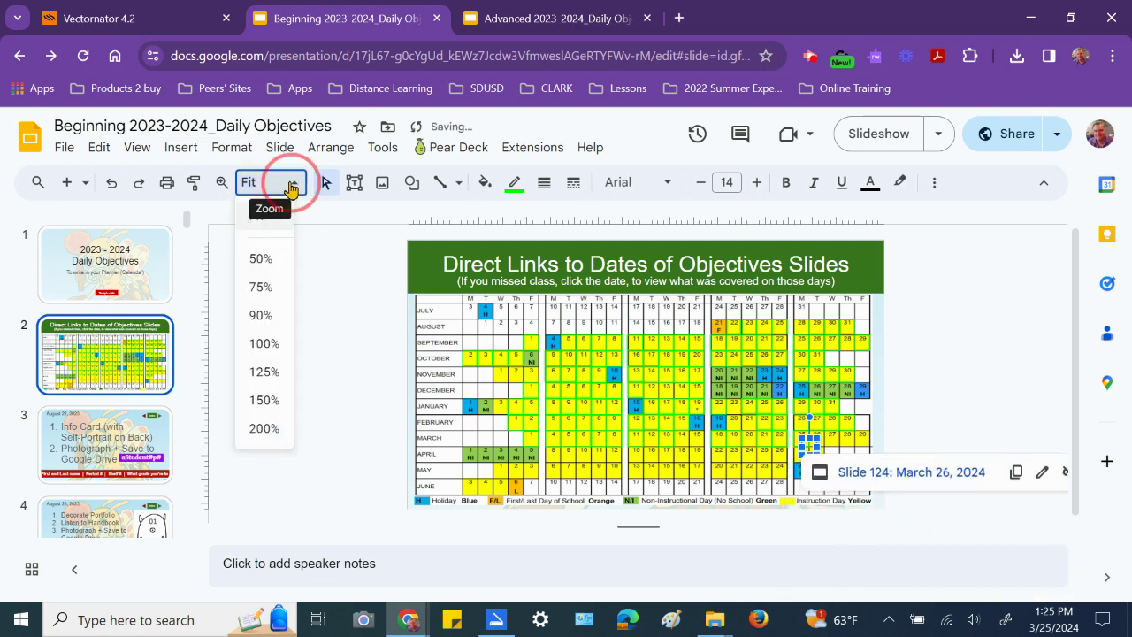
click(265, 428)
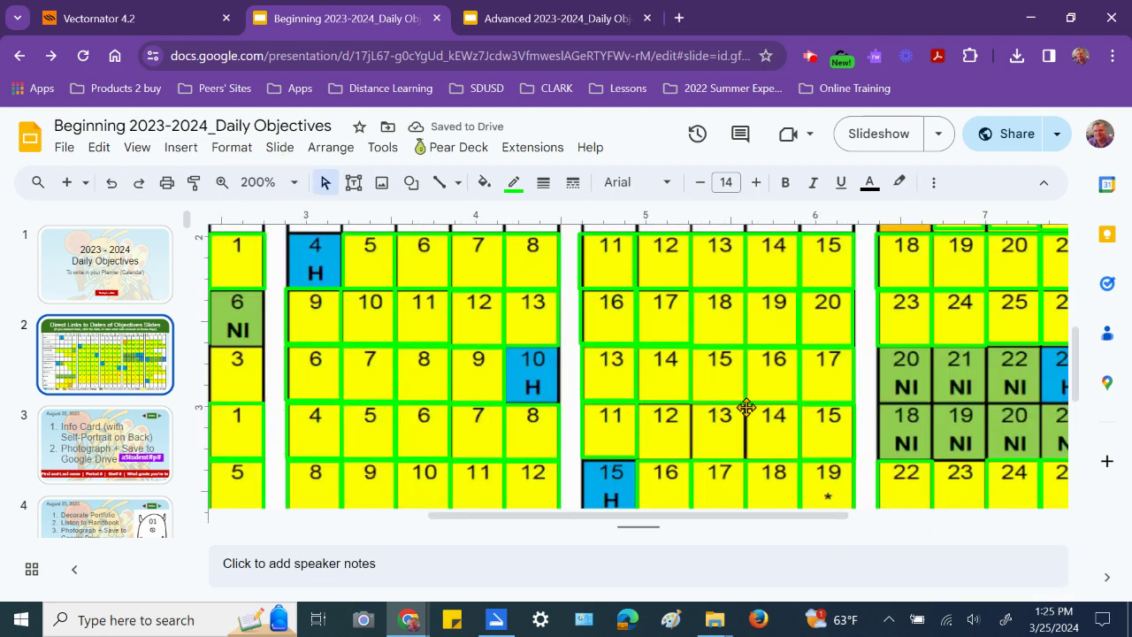
scroll(762, 410, down, 3)
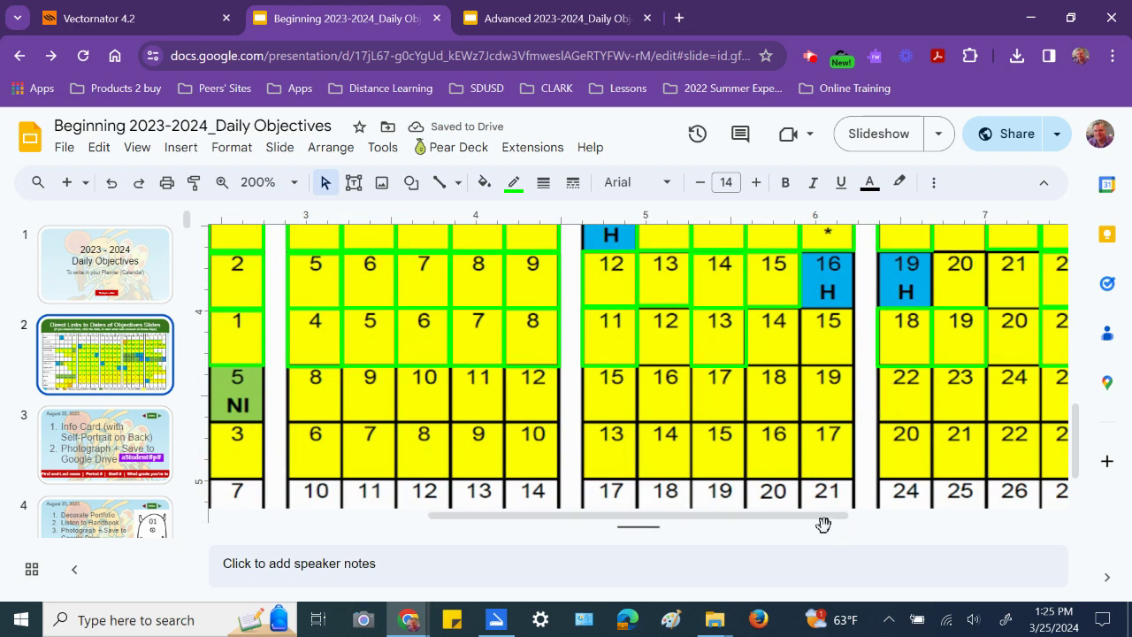
drag(825, 524, 1070, 504)
drag(805, 355, 826, 328)
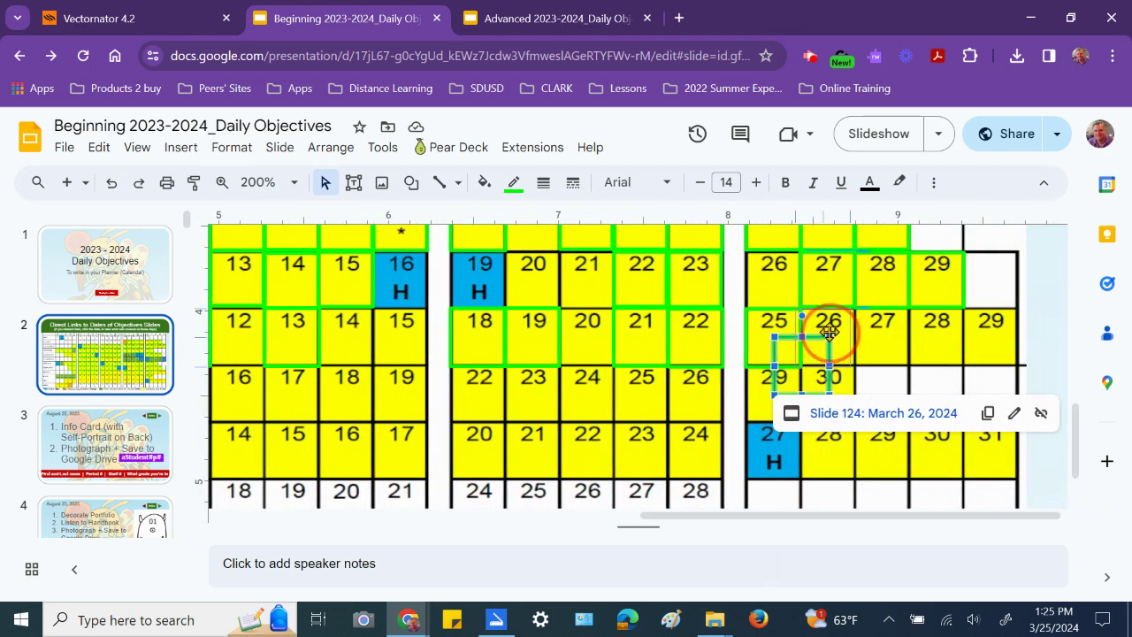
Step: Nudge the March 26 link box to the right until it lines up with its calendar cell, and restore the Fit zoom
click(267, 182)
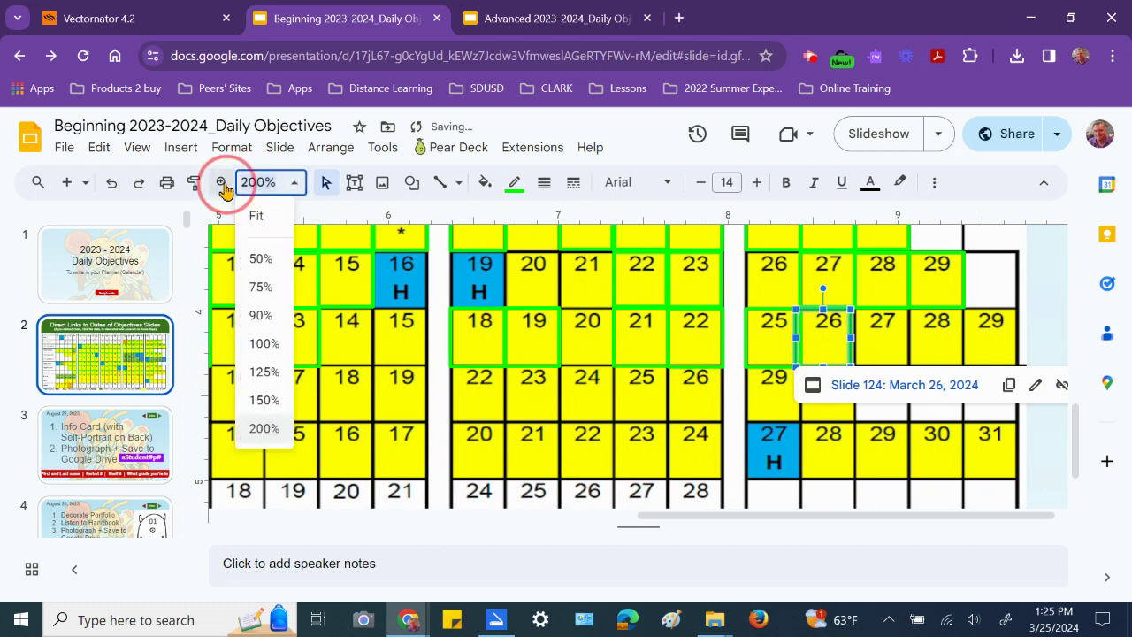
double_click(269, 182)
text(333)
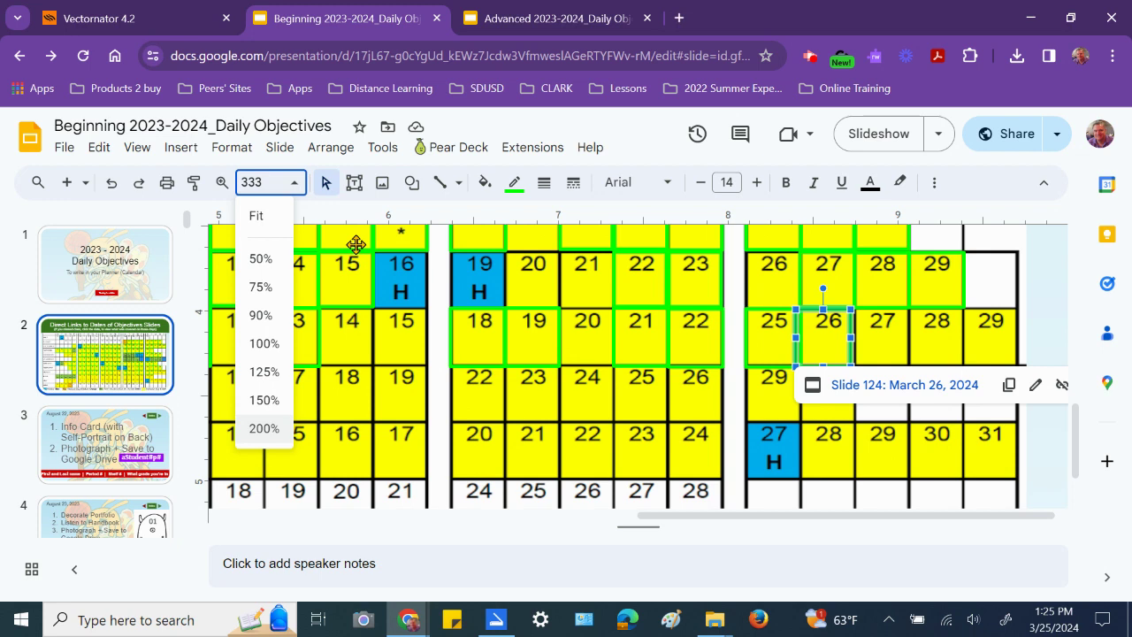
key(Return)
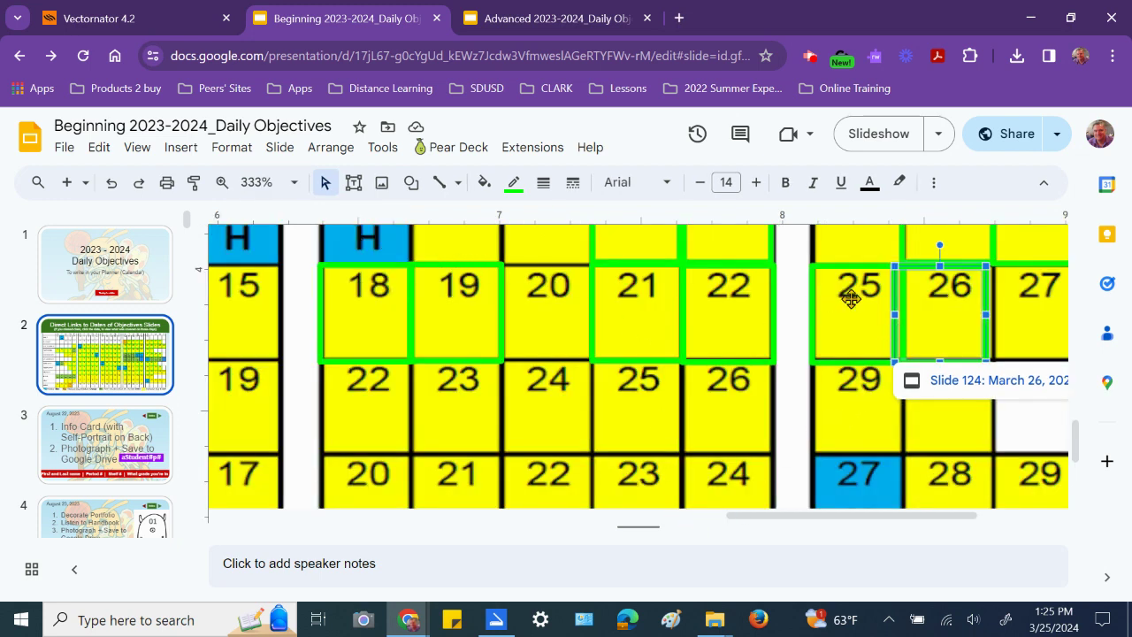
key(Right)
key(Right)
key(Right)
key(Right)
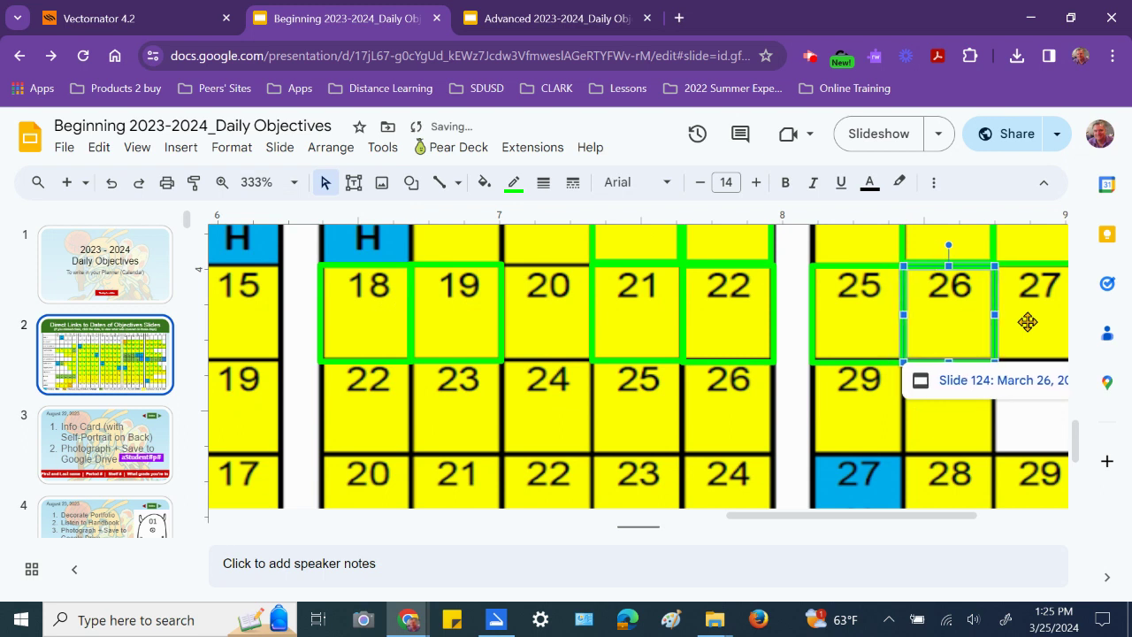
click(295, 184)
click(271, 216)
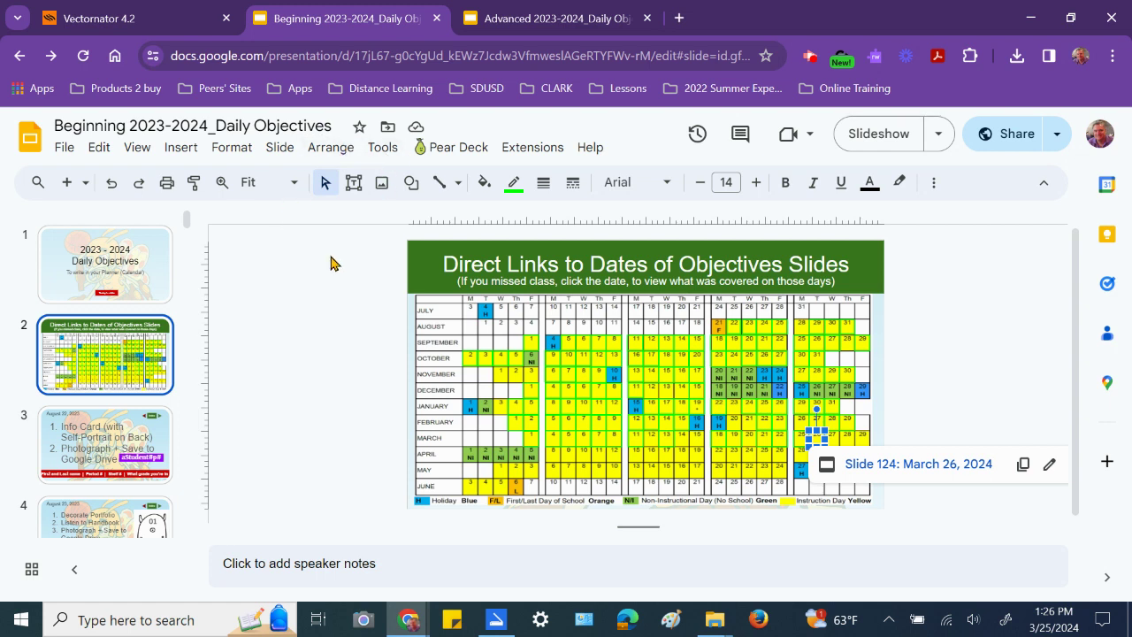
Step: Open the Trojan Art website in a new browser tab and jump to today's slide in the embedded Daily Objectives presentation
key(Up)
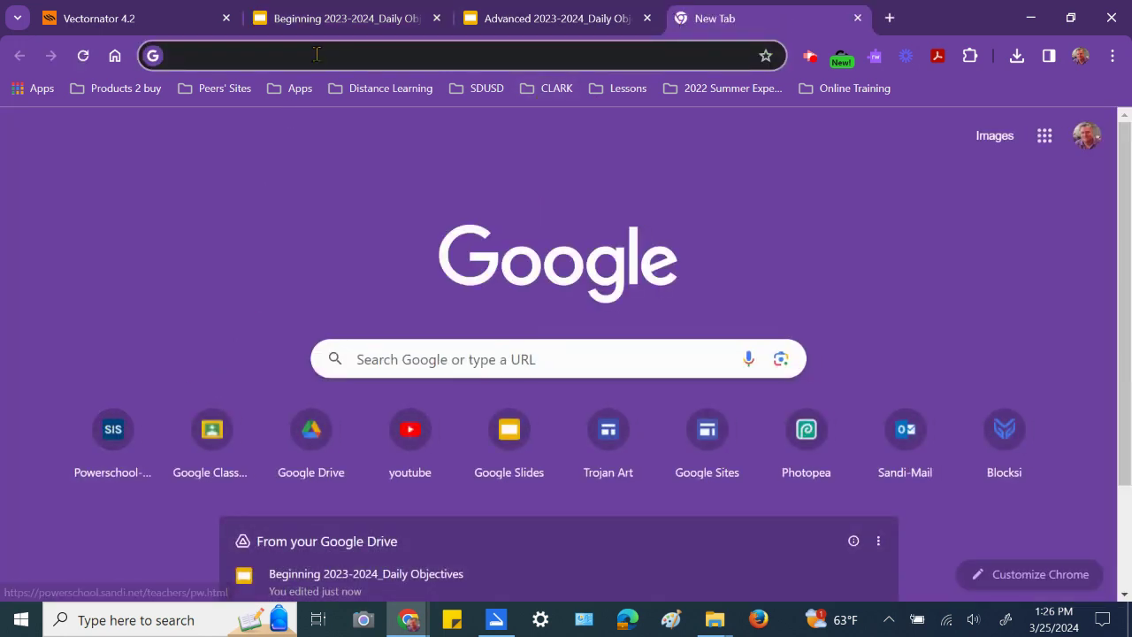
click(605, 430)
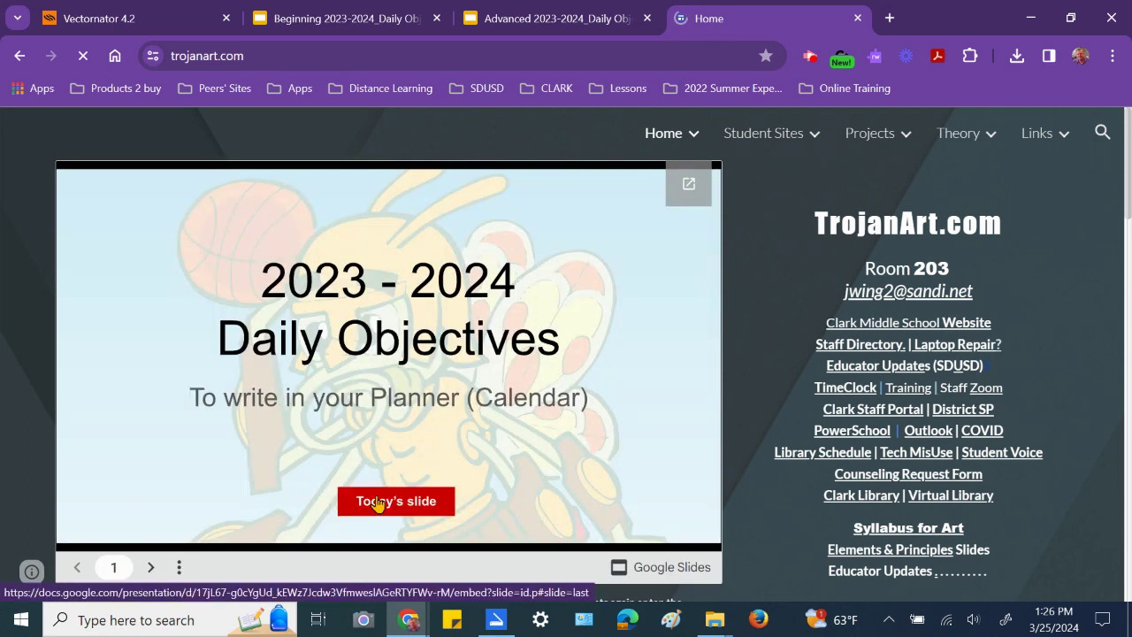
click(379, 503)
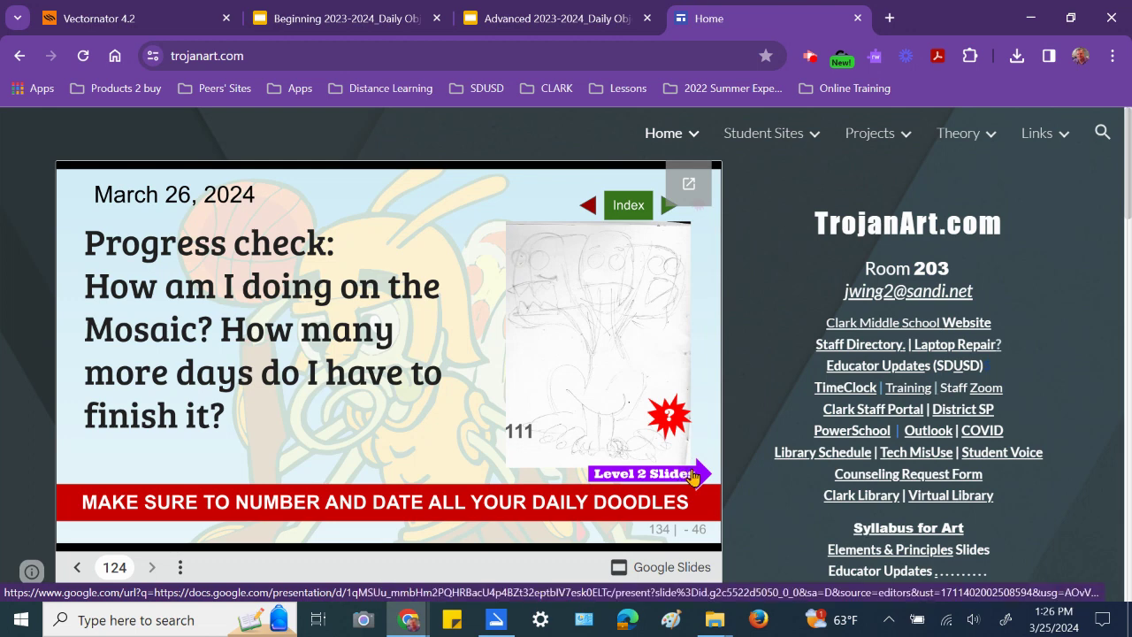
Step: Copy the address of the advanced slide opened from the website's Level 2 Slides arrow and apply it to that arrow on Beginning slide 124
click(699, 475)
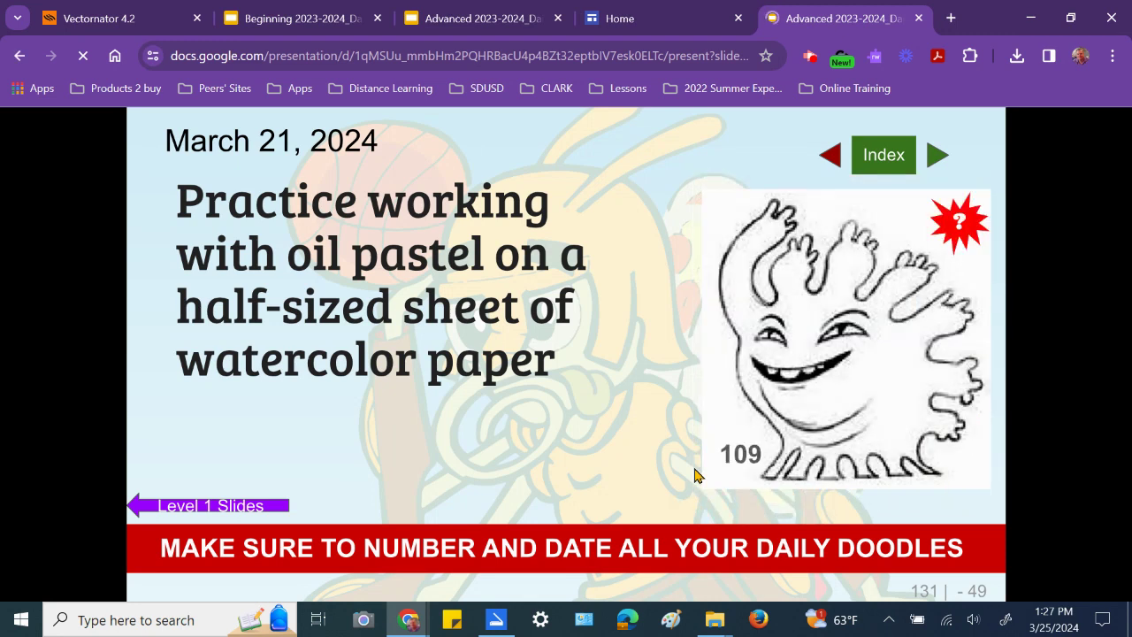
click(556, 55)
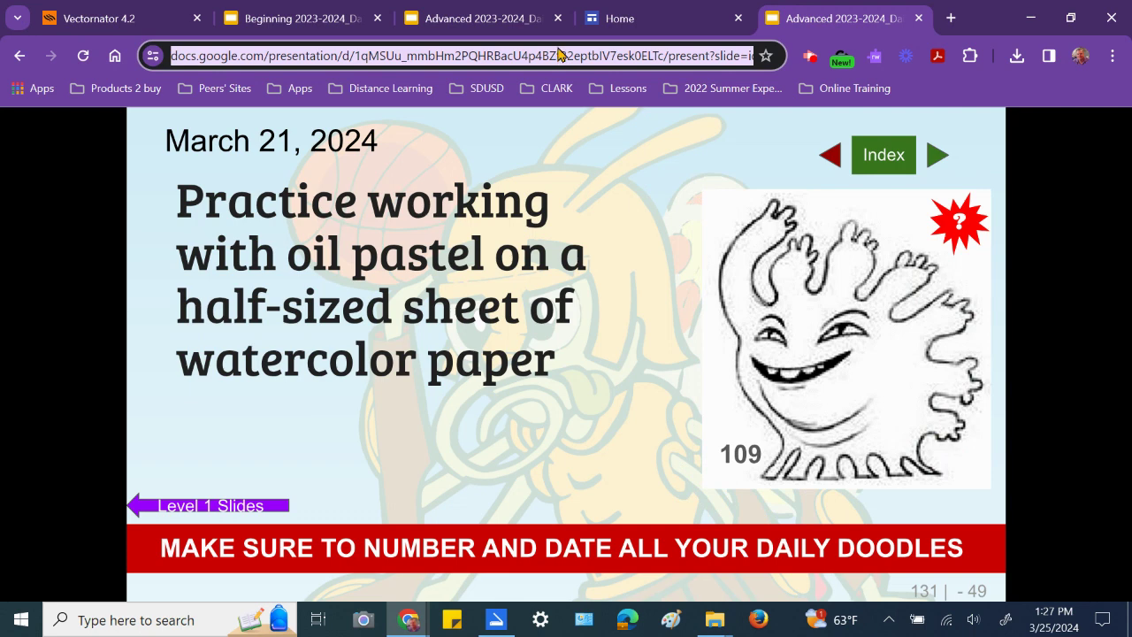
click(311, 19)
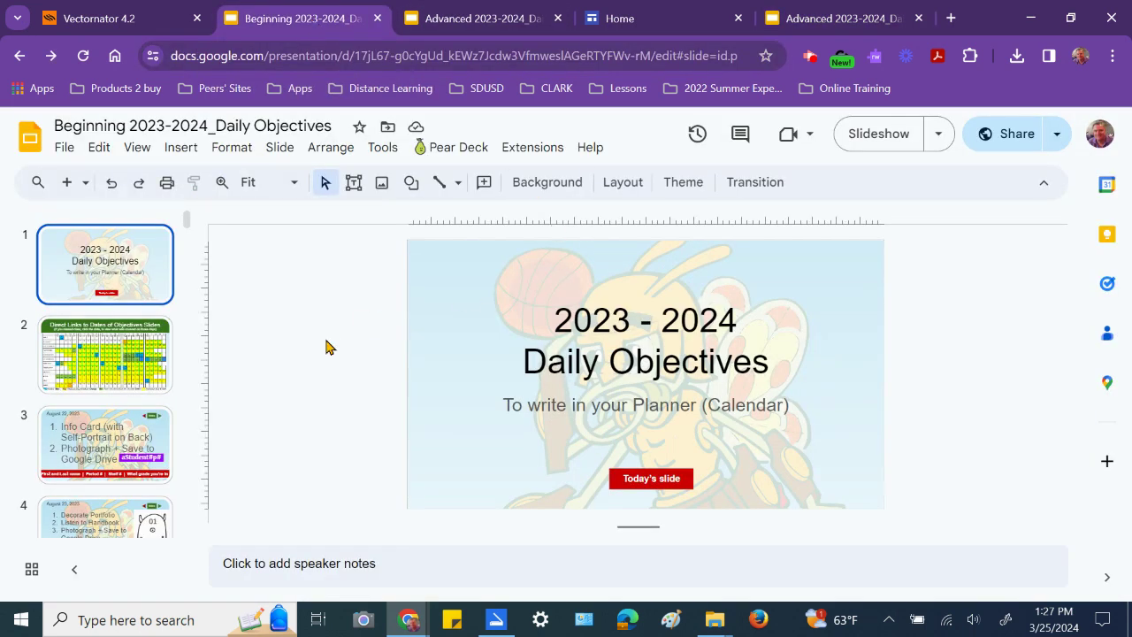
drag(187, 221, 186, 526)
click(148, 500)
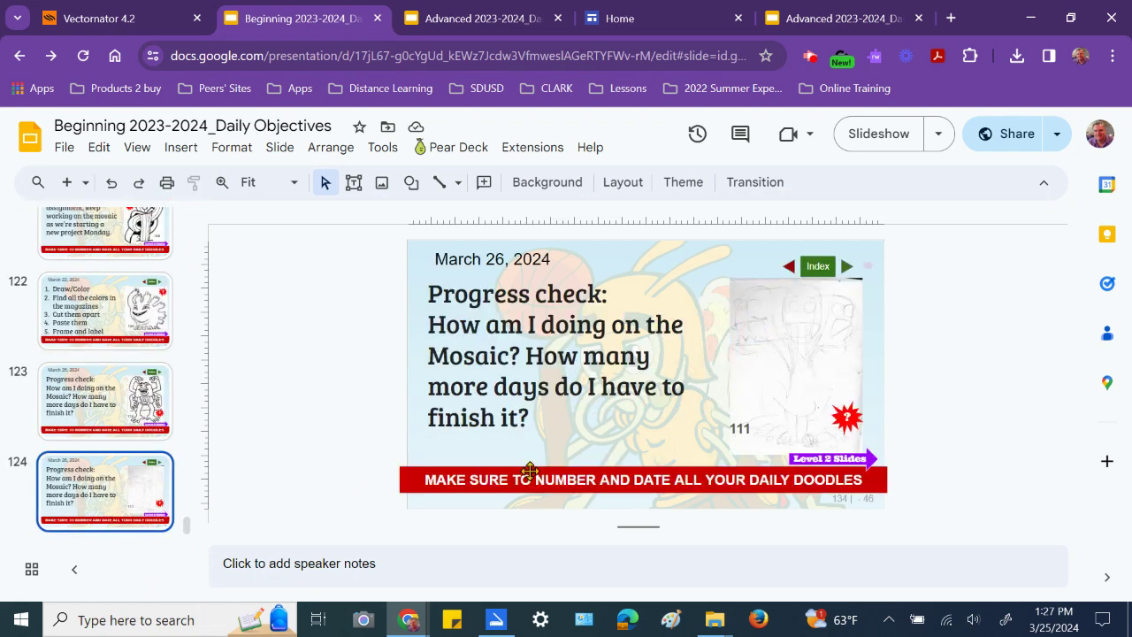
click(871, 454)
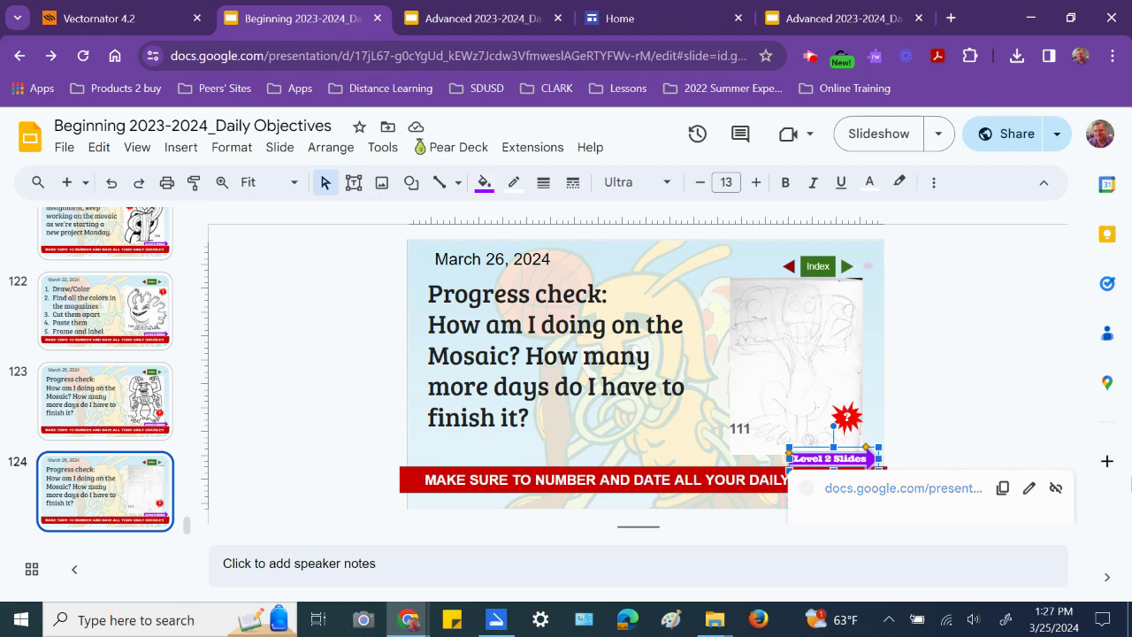
key(ctrl+k)
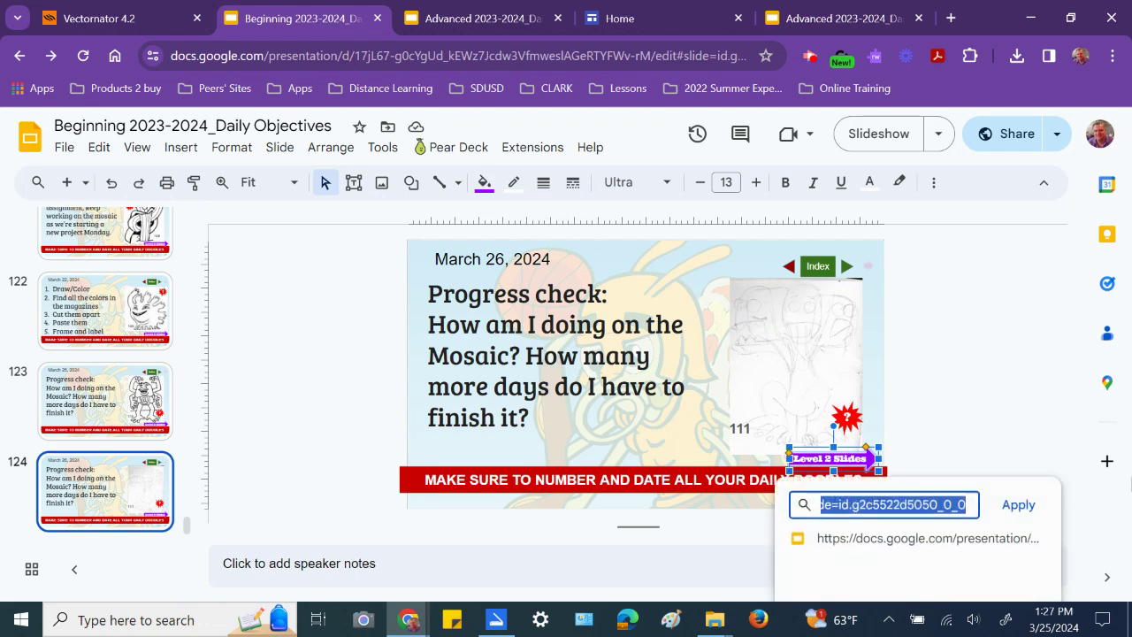
key(ctrl+v)
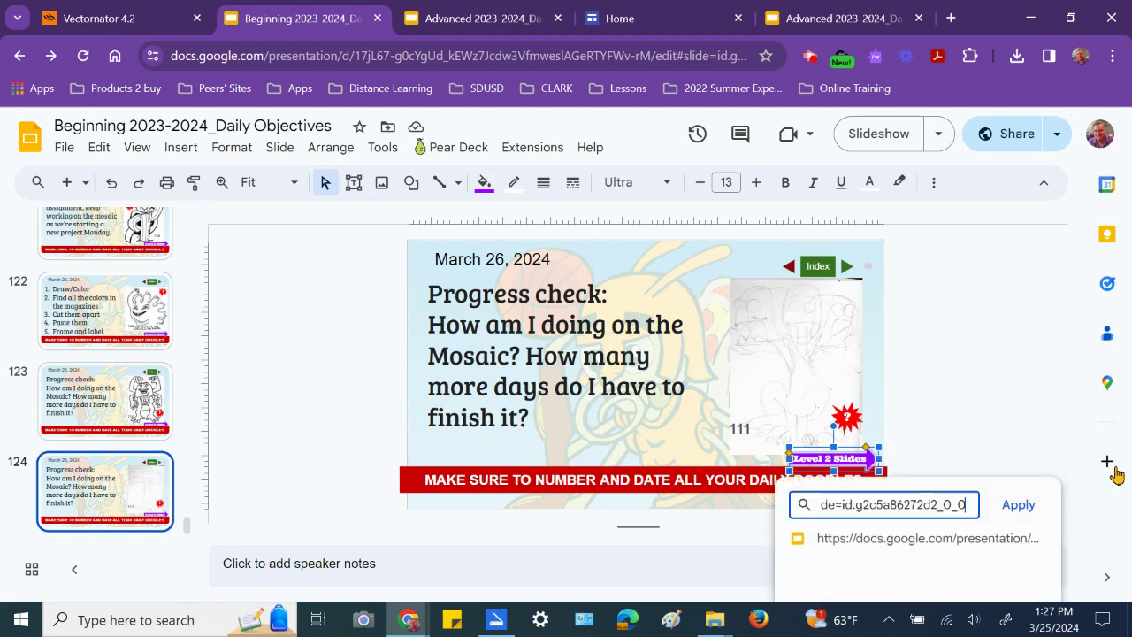
click(1018, 504)
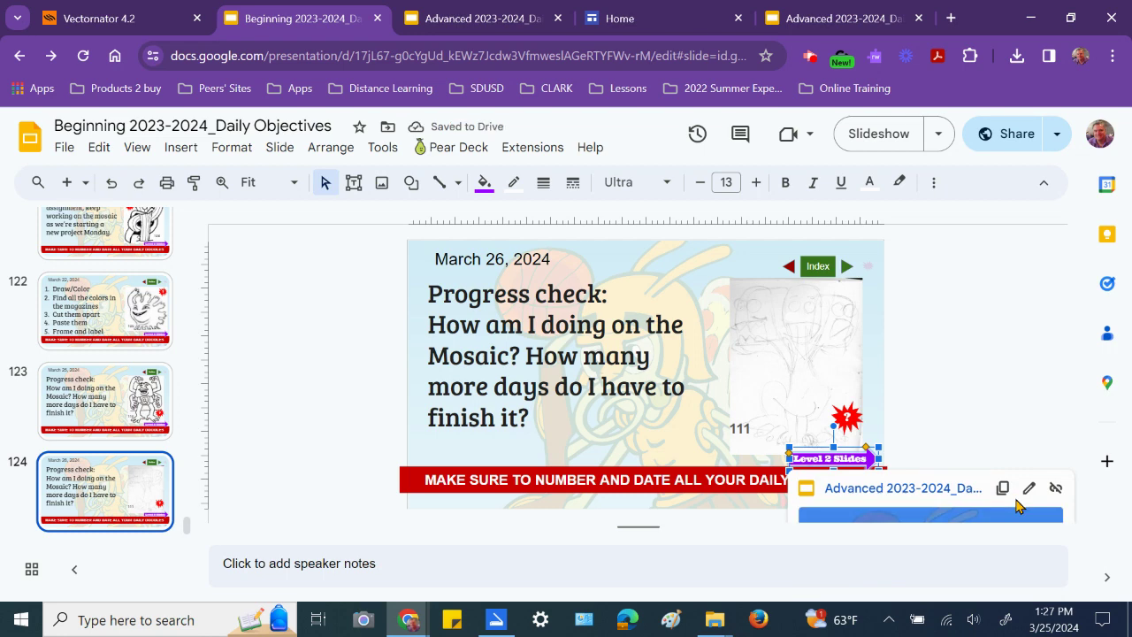
Step: Check the Level 2 Slides arrow from the Trojan Art website, advancing to the advanced March 25, 2024 slide with doodle 111
click(609, 22)
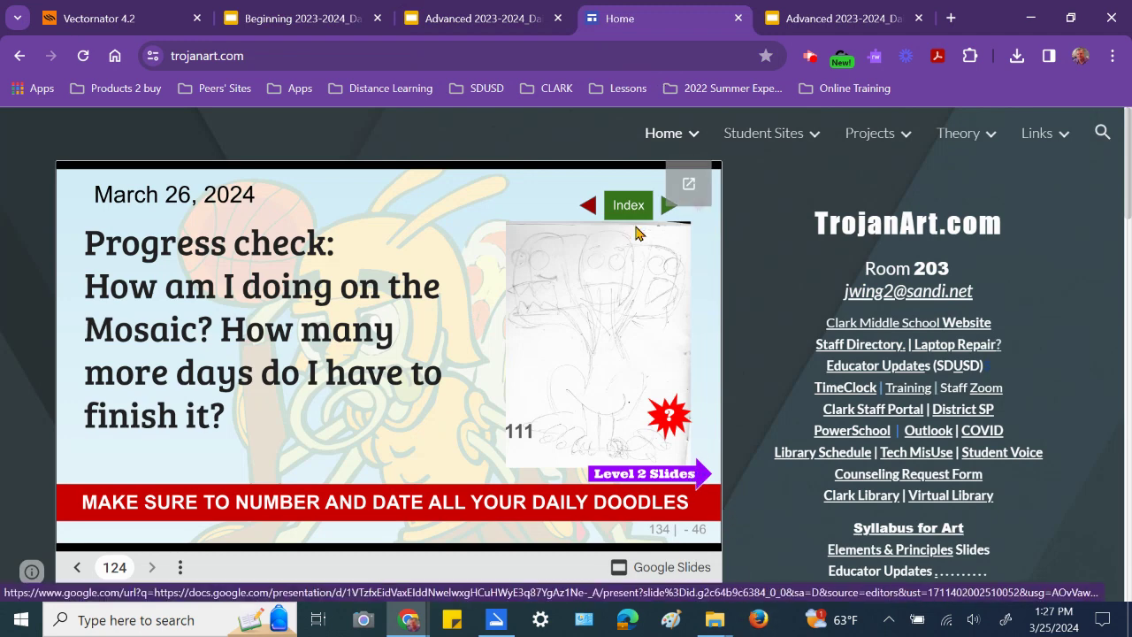
click(699, 474)
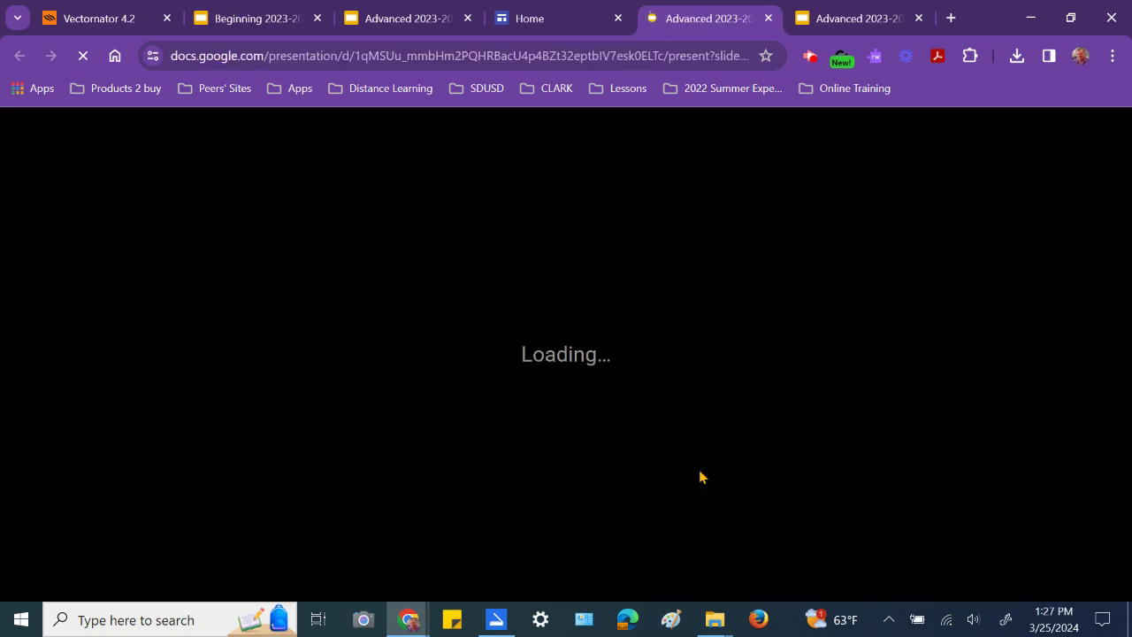
scroll(706, 386, down, 3)
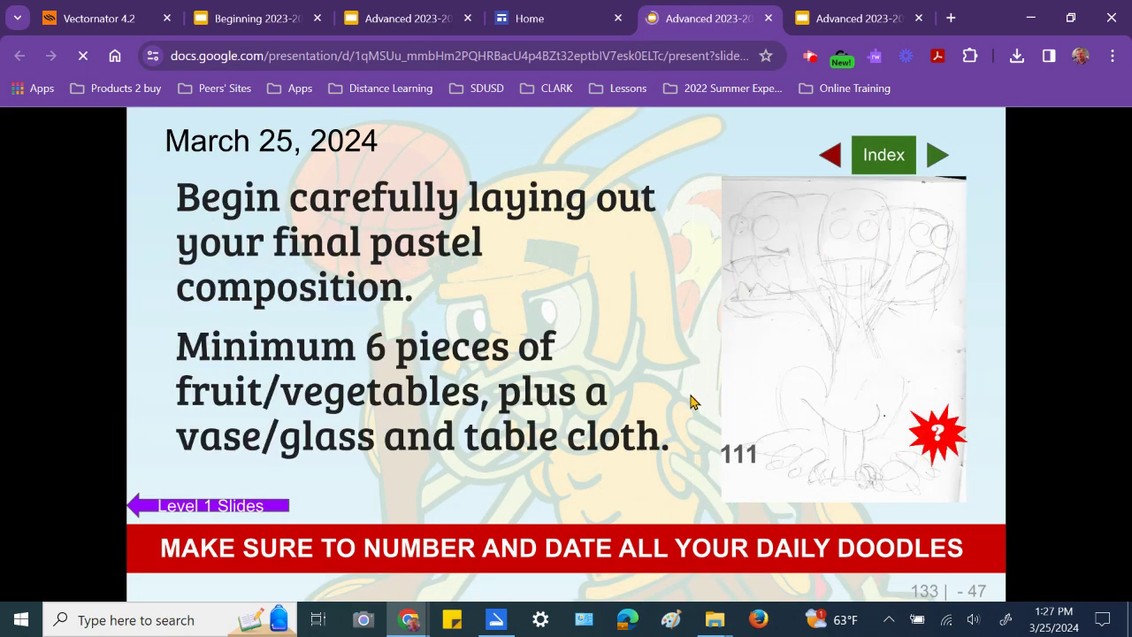
Step: Copy the address of the March 26, 2024 slide reached through the Level 1 Slides arrow, and close the extra slideshow tabs
click(134, 508)
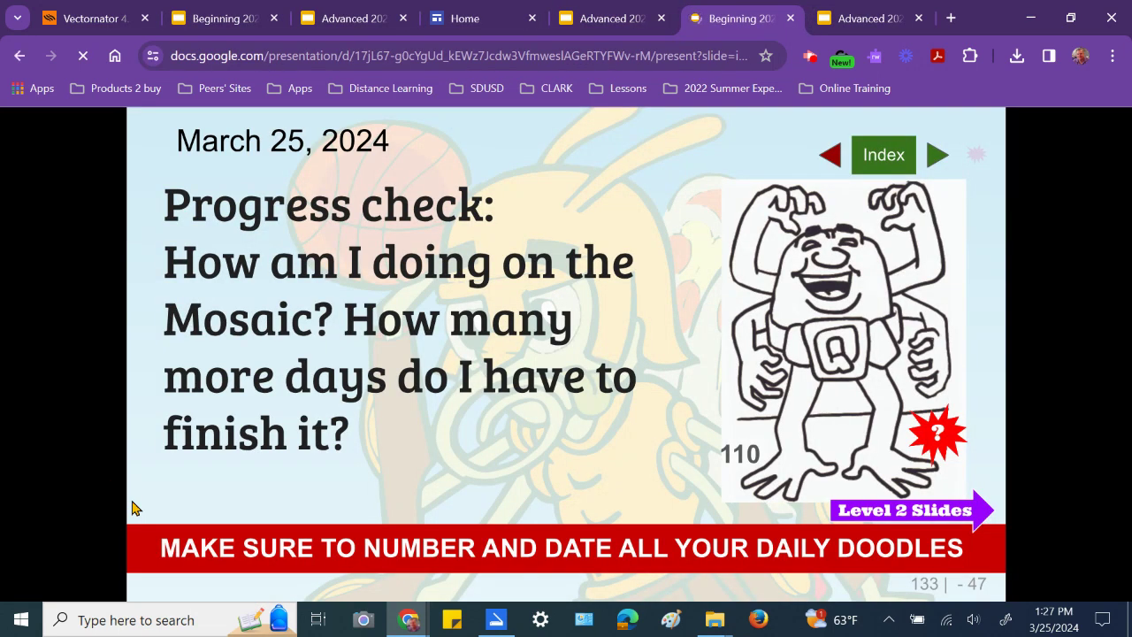
click(132, 509)
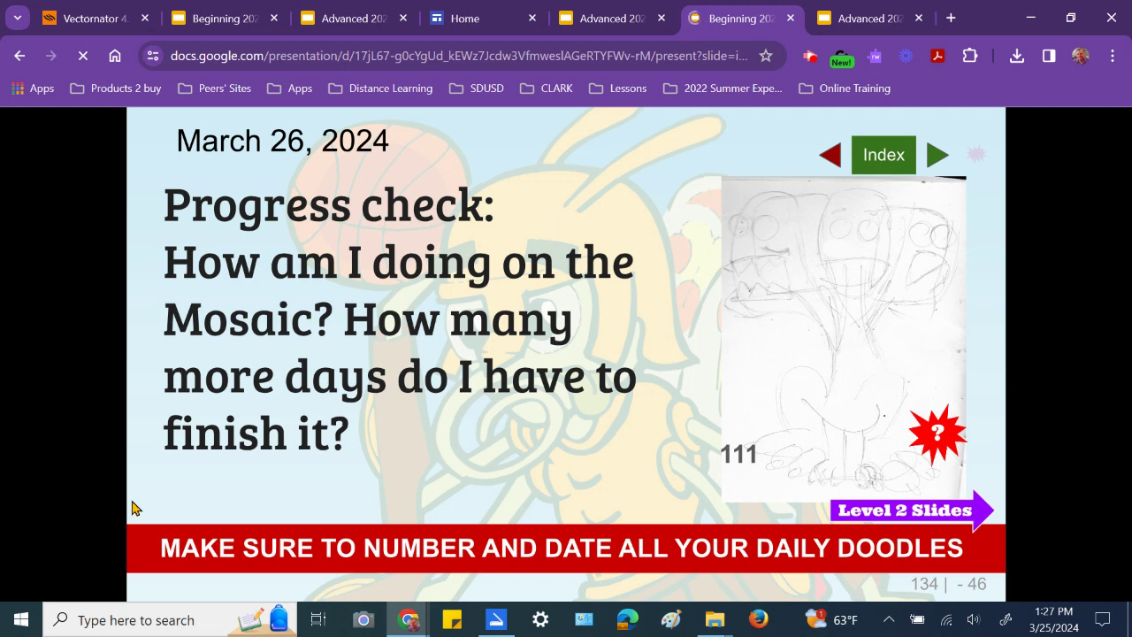
click(292, 55)
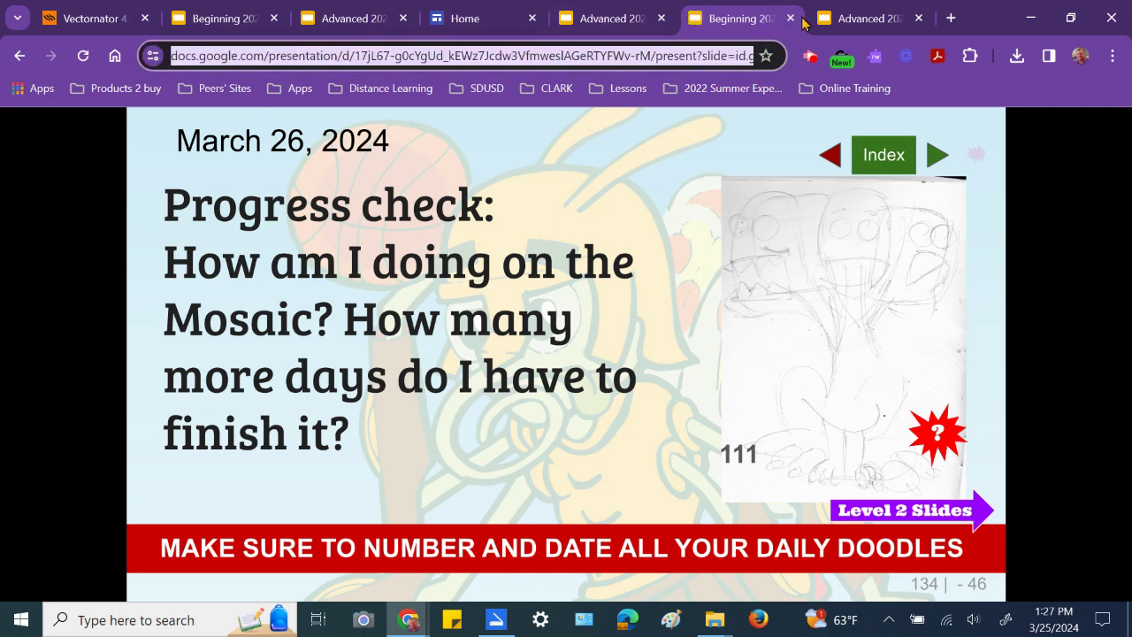
click(790, 18)
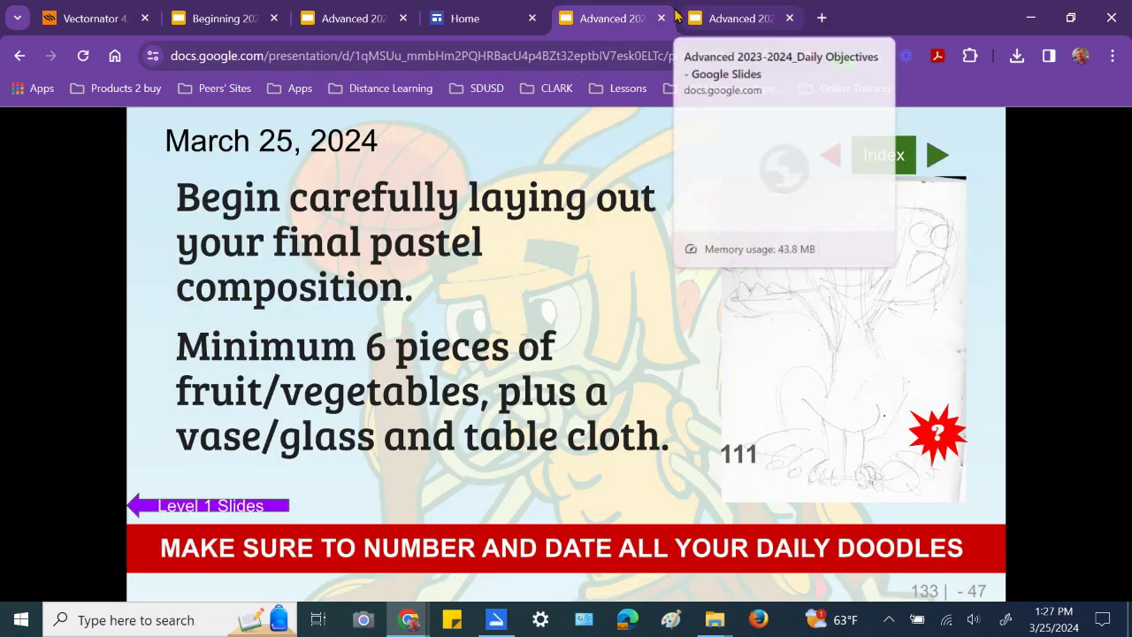
click(661, 19)
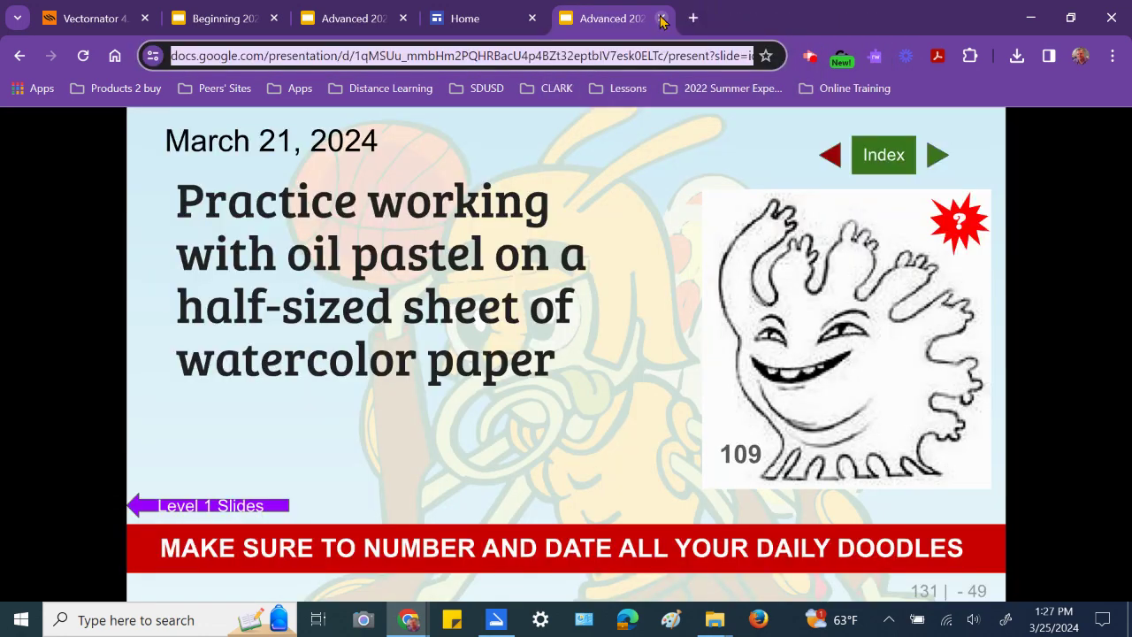
click(661, 18)
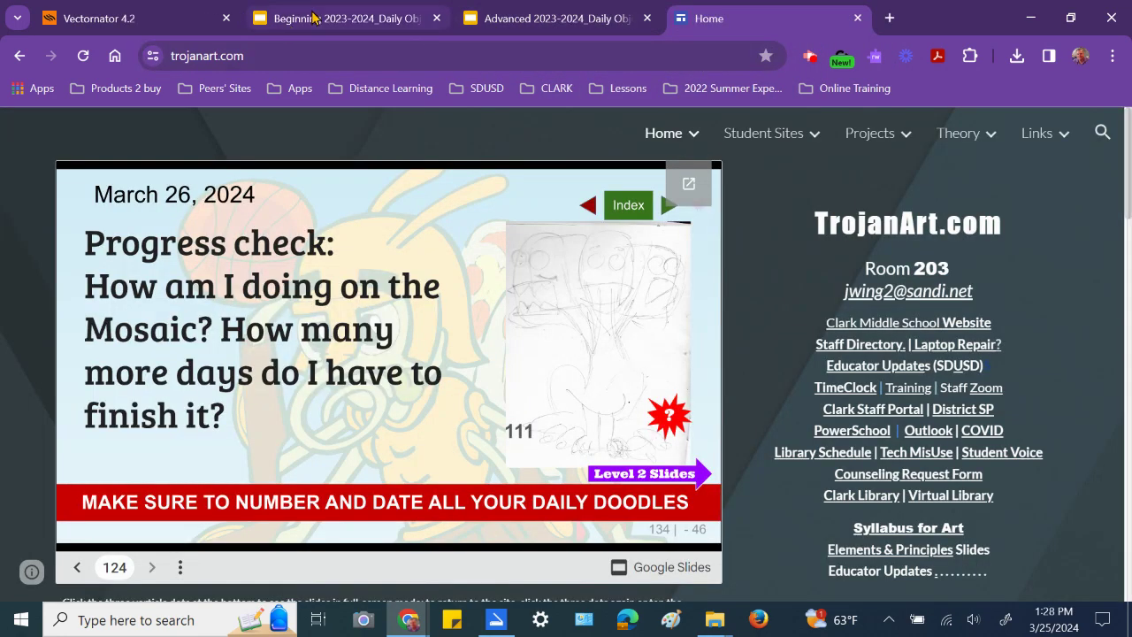
Step: Link the Level 1 Slides arrow on slide 130 of the Advanced presentation to the copied March 26, 2024 slide address
click(497, 18)
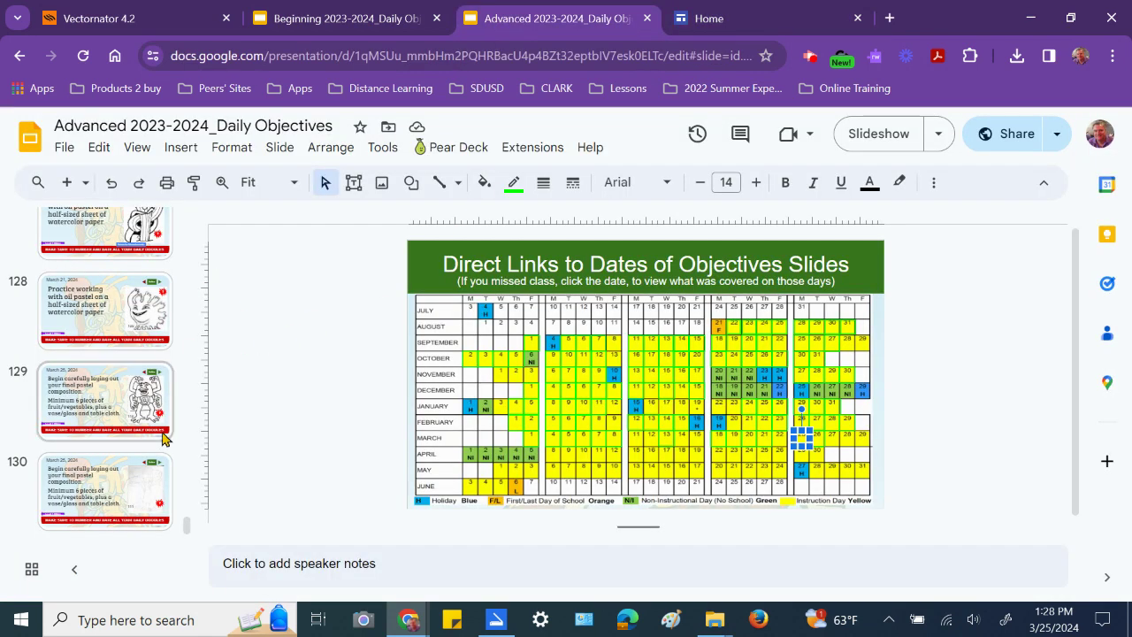
click(121, 500)
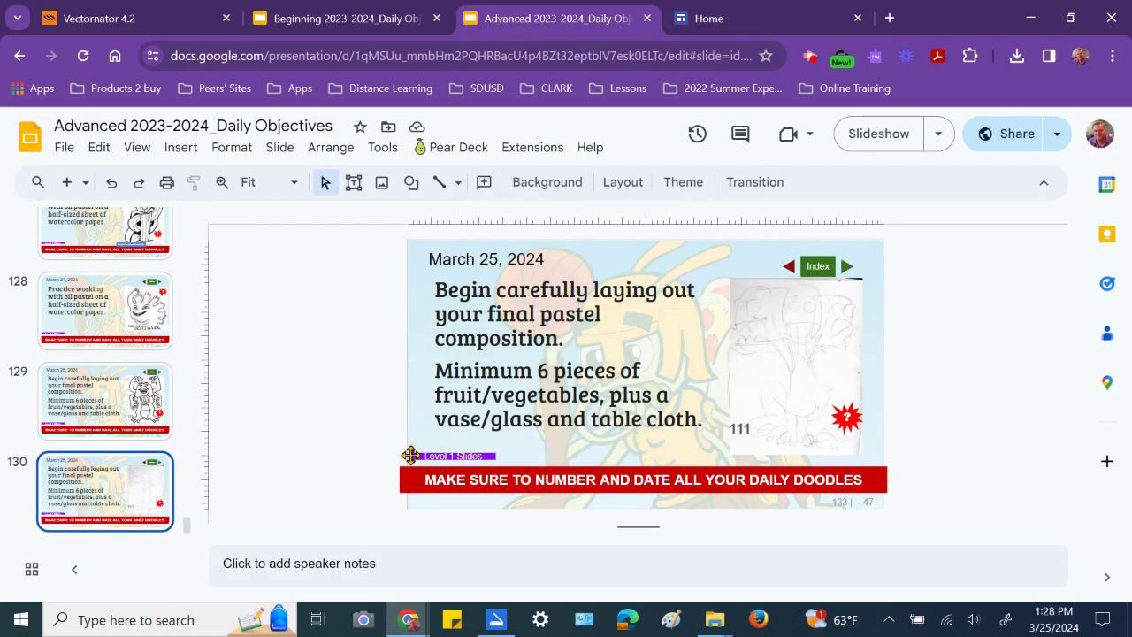
click(410, 459)
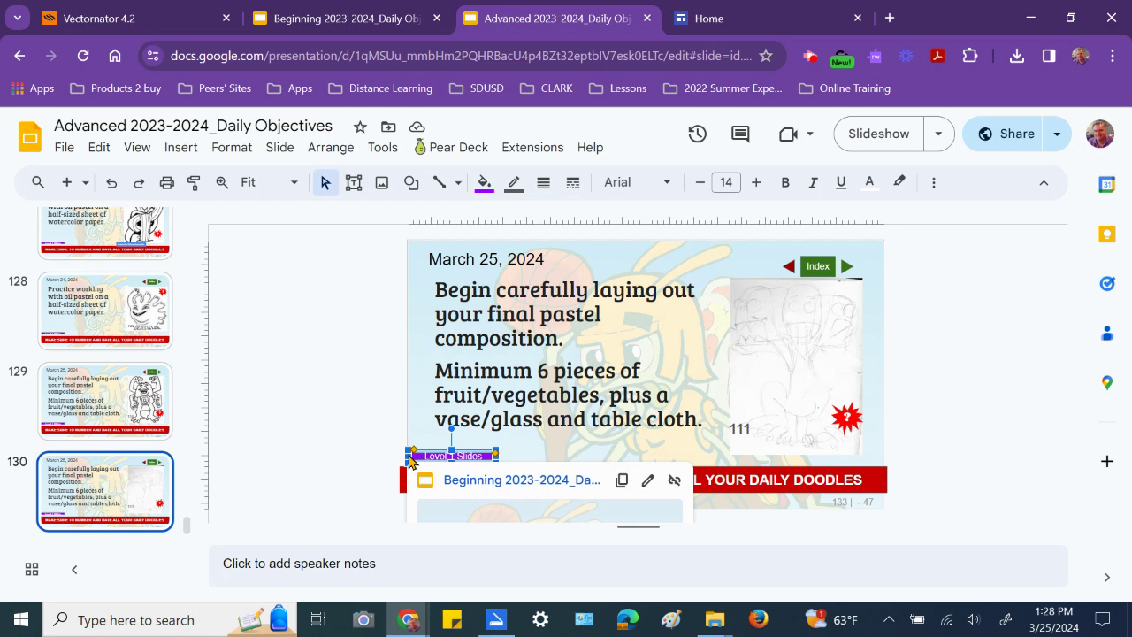
key(ctrl+k)
key(ctrl+v)
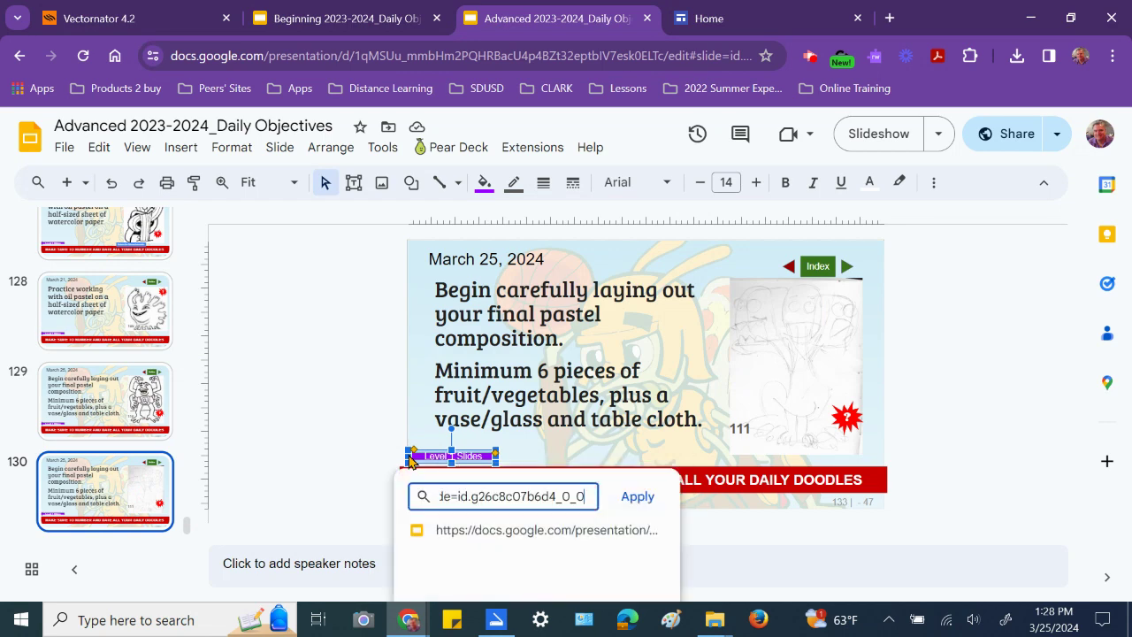
click(637, 496)
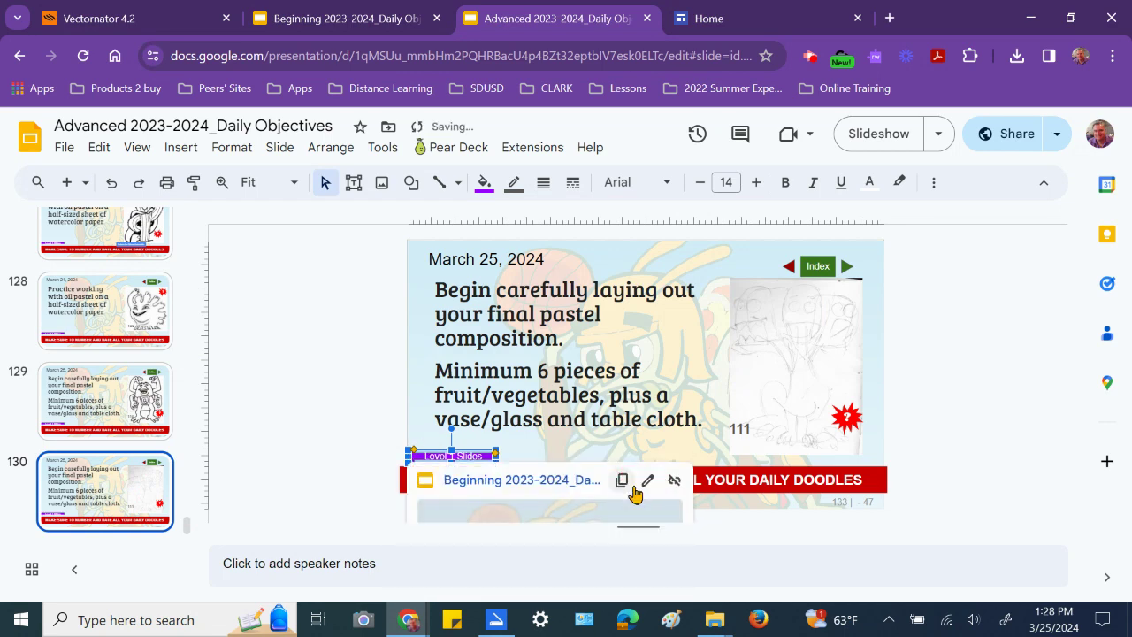
click(301, 356)
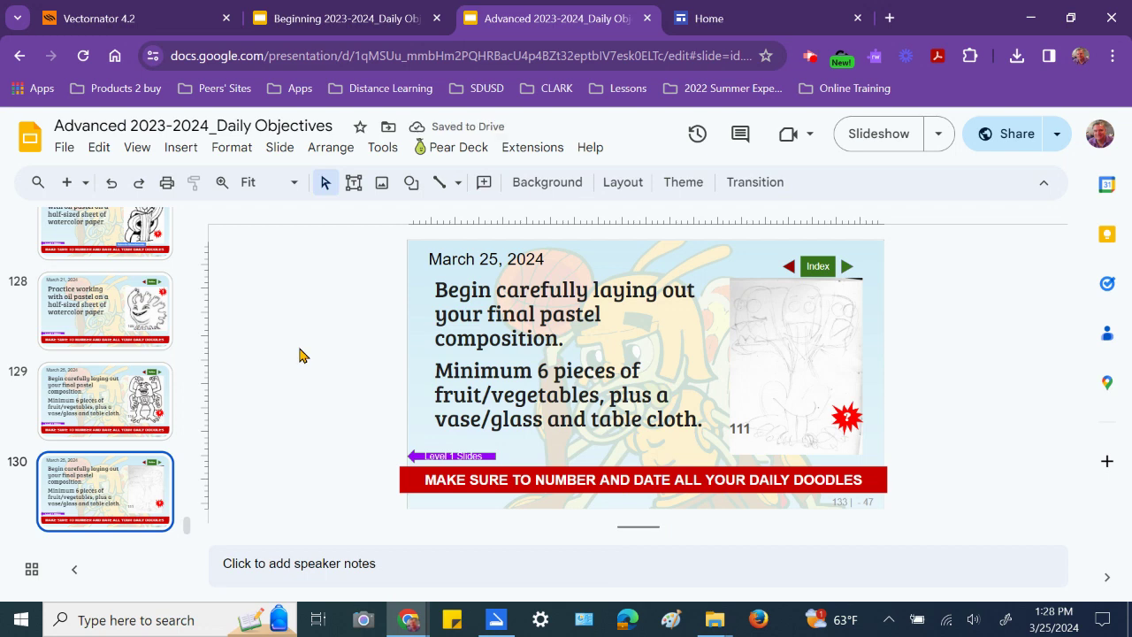
Step: Open the Google Slides home page in a new tab, then open the spot-the-difference presentation at slide 18
click(345, 18)
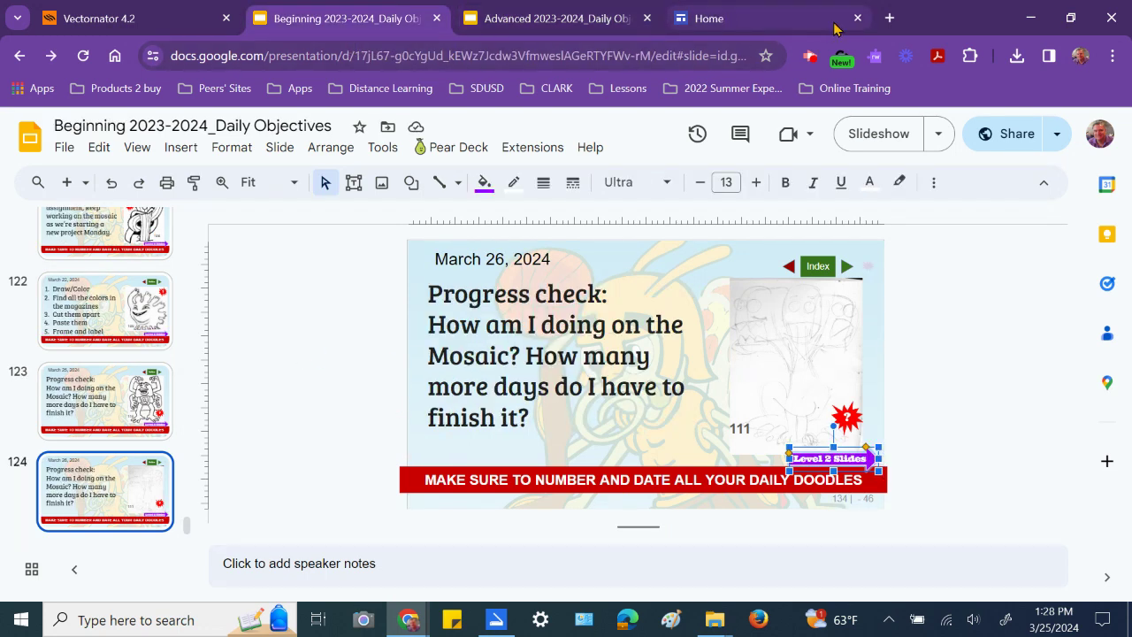
click(889, 20)
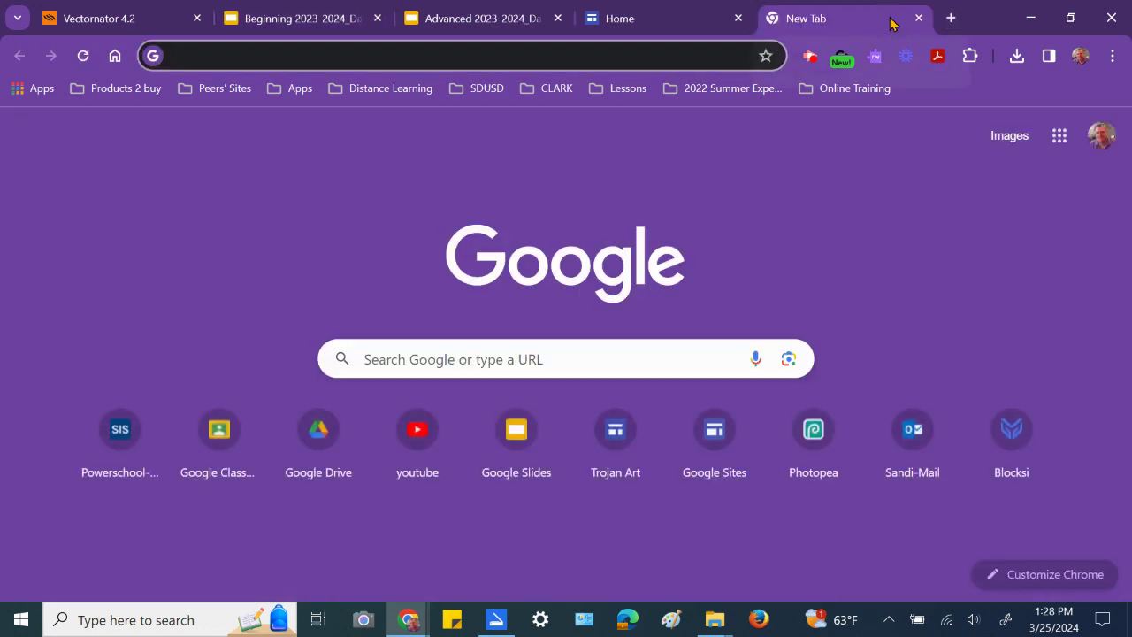
text(slides)
key(Return)
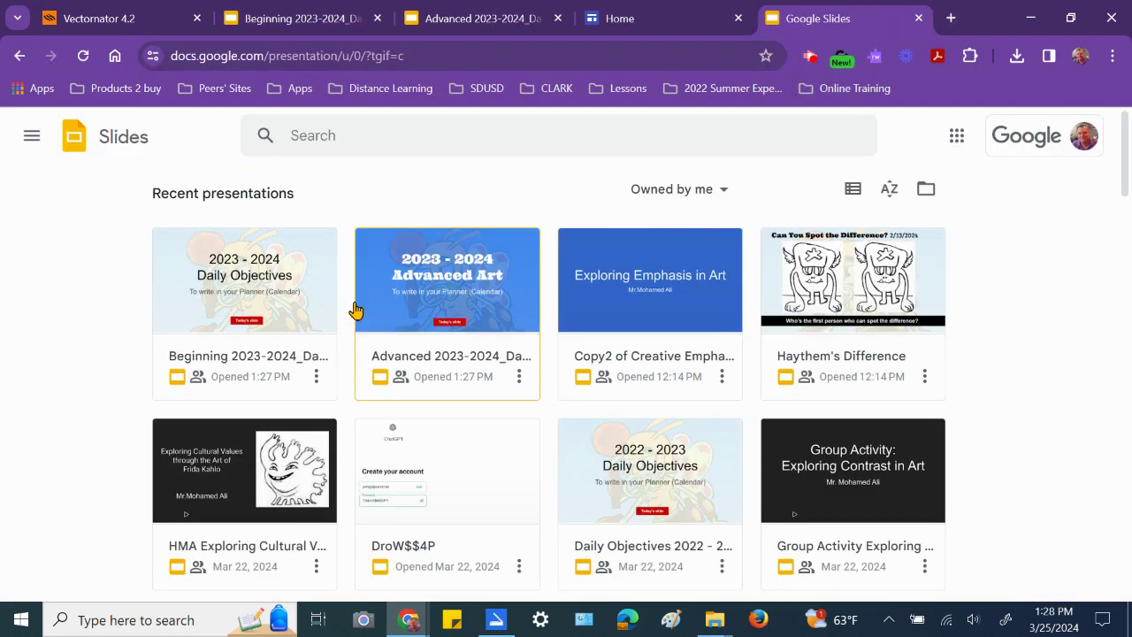
click(840, 263)
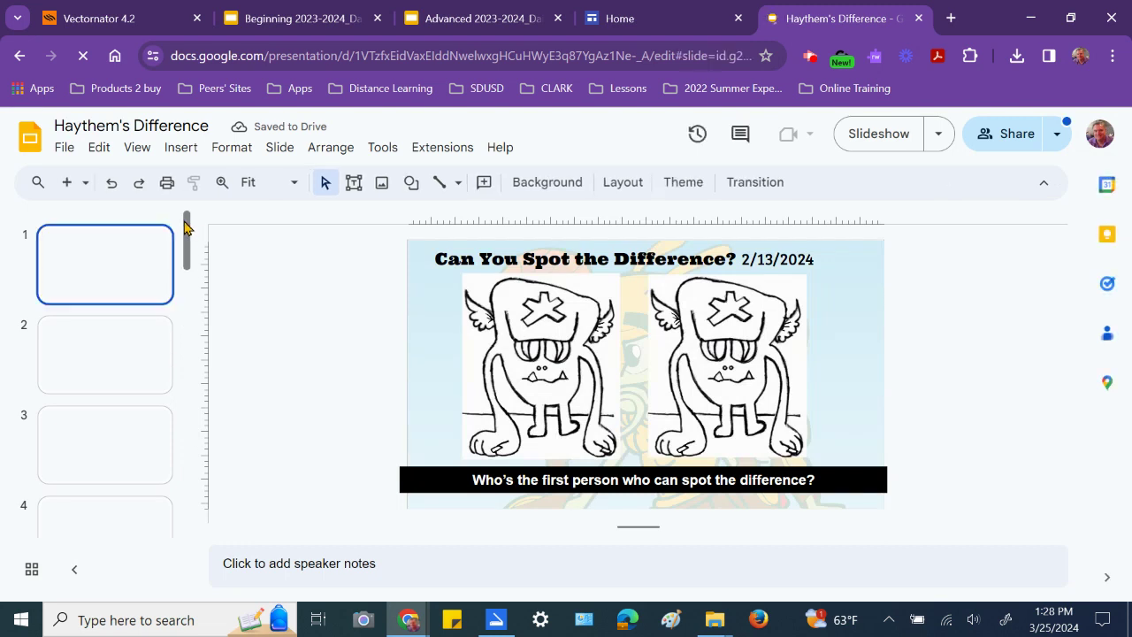
drag(184, 223, 184, 543)
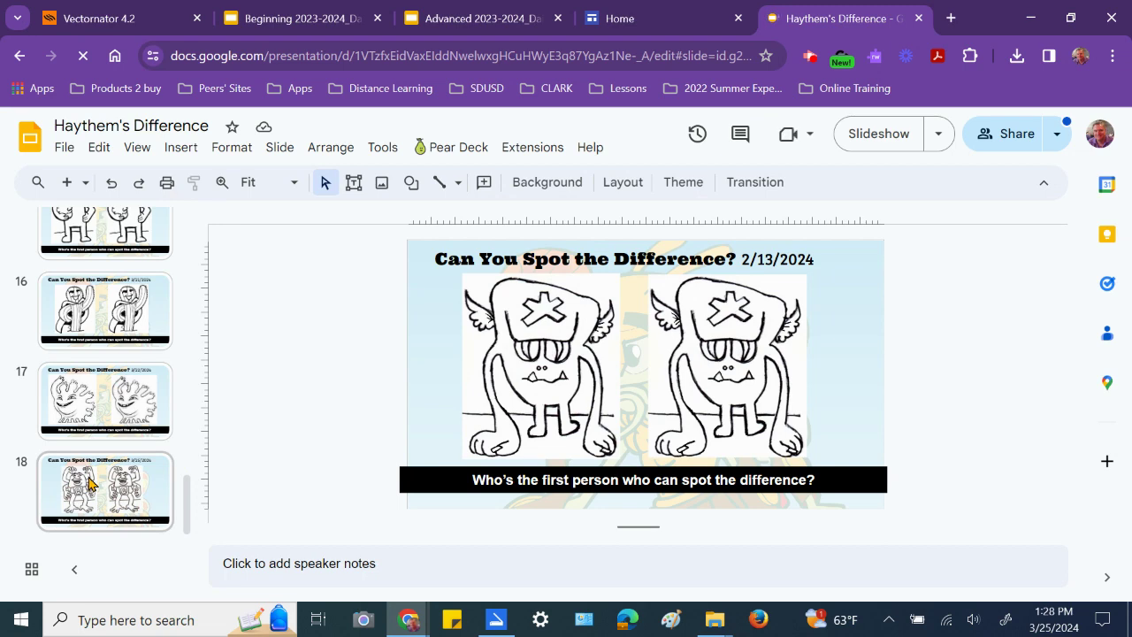
click(89, 480)
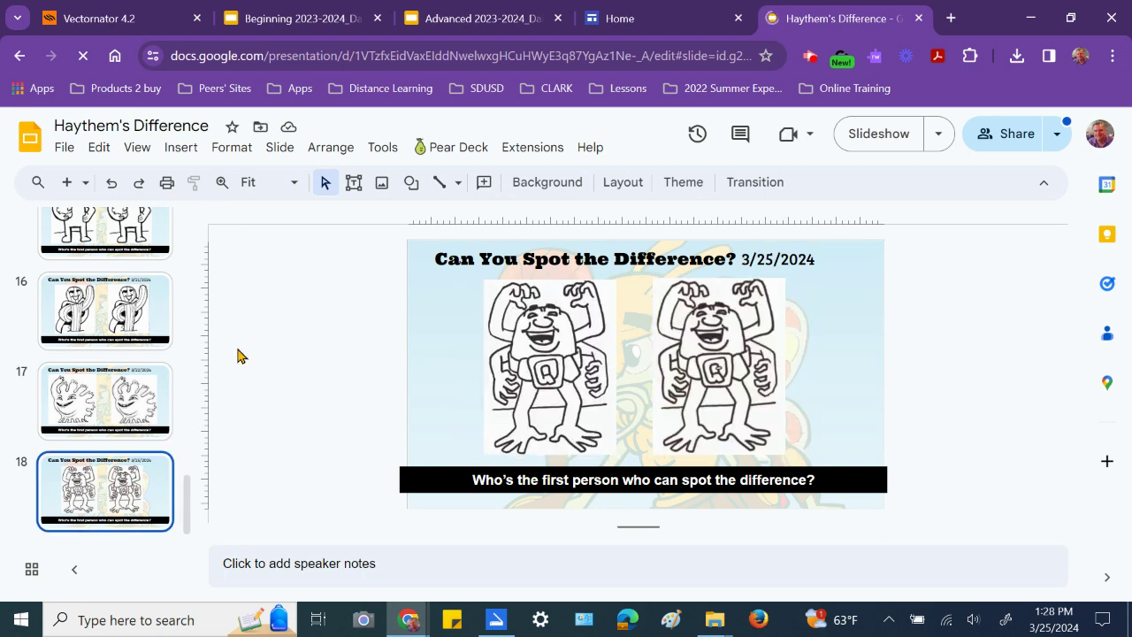
Step: Duplicate the 3/25/2024 spot-the-difference slide and delete both creature drawings from the copy
right_click(115, 489)
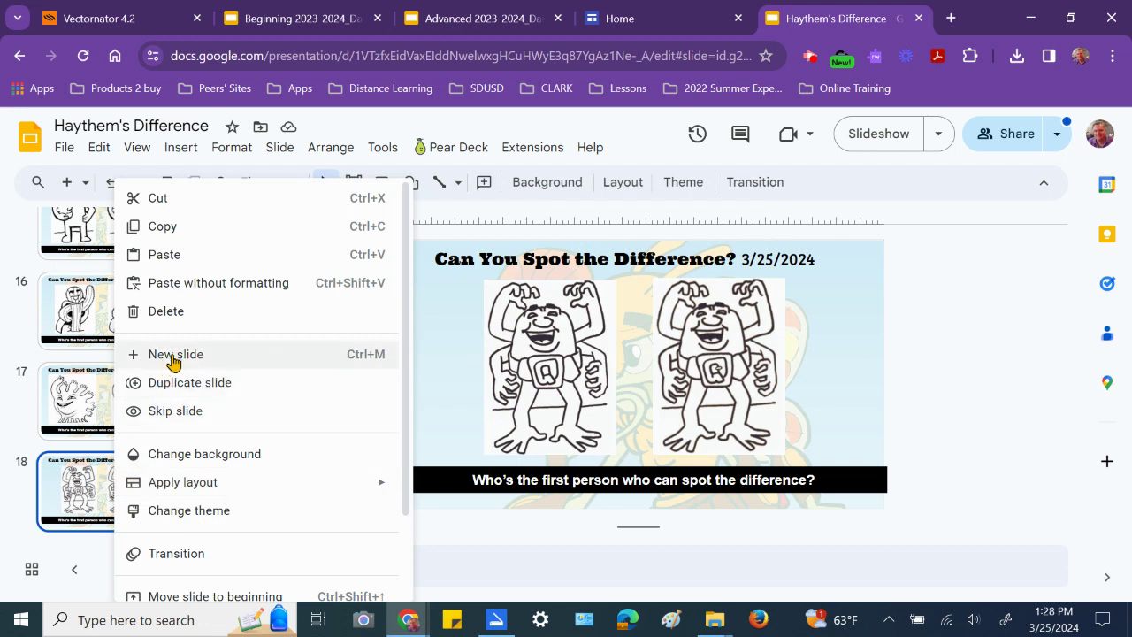
click(194, 385)
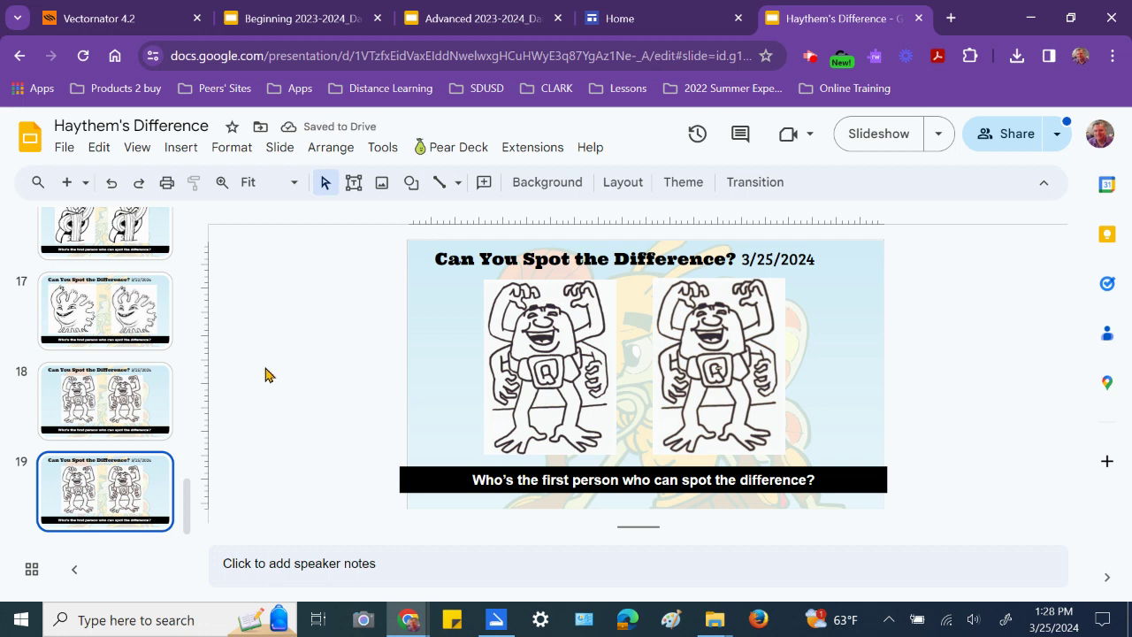
drag(372, 339, 948, 397)
key(Delete)
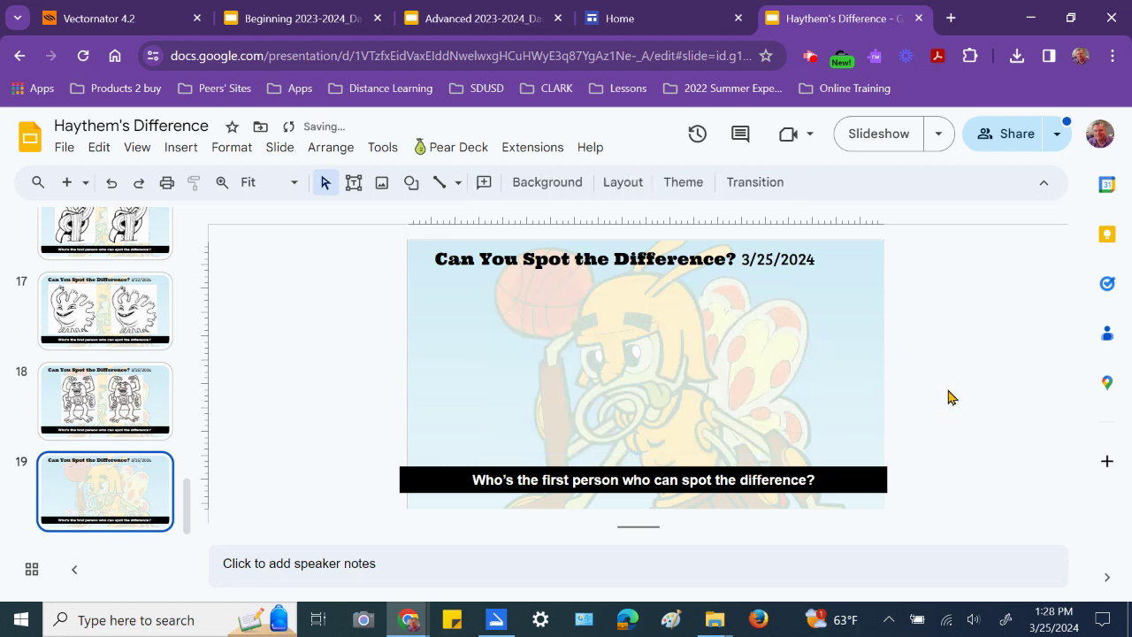
Step: Copy the three-headed creature doodle from slide 130 of the Advanced presentation and place it on the left half of spot-the-difference slide 19
click(448, 11)
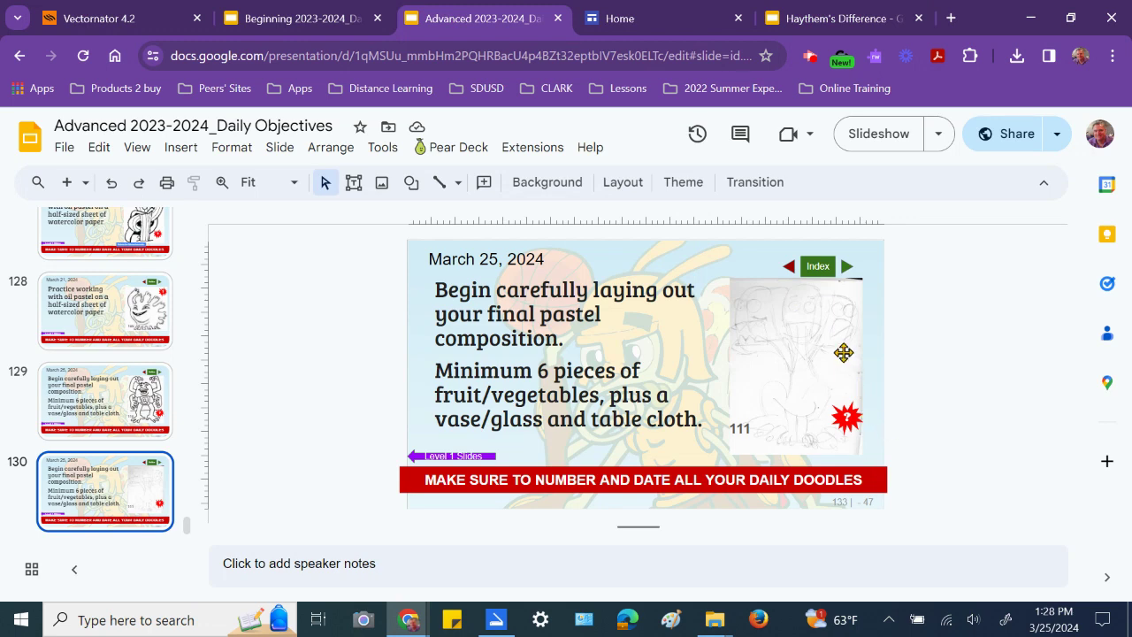
click(844, 353)
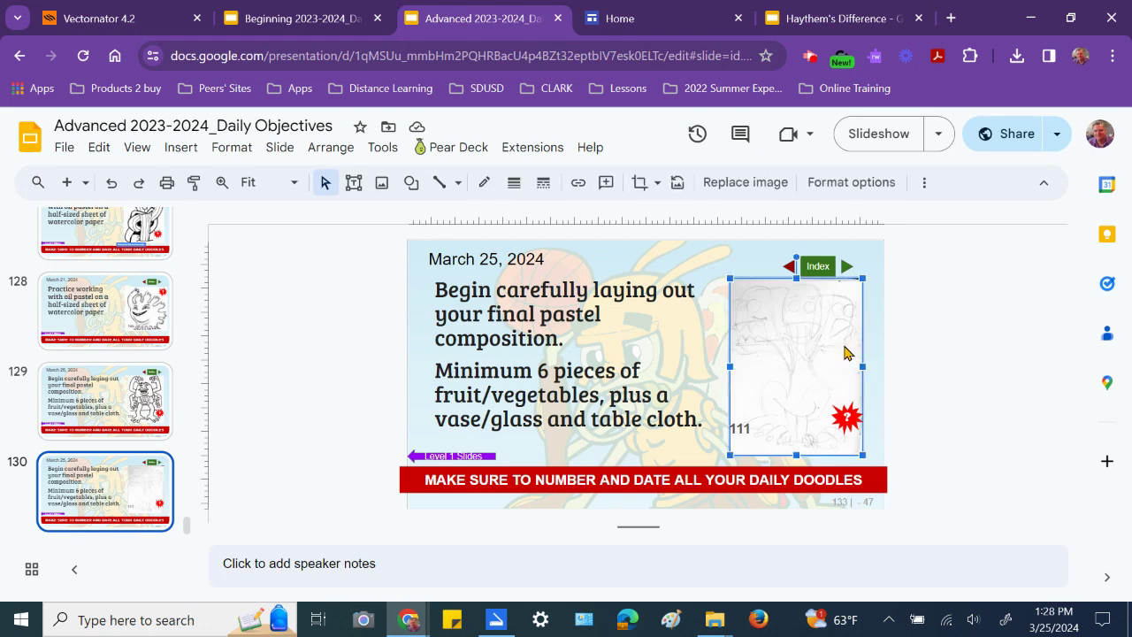
click(792, 17)
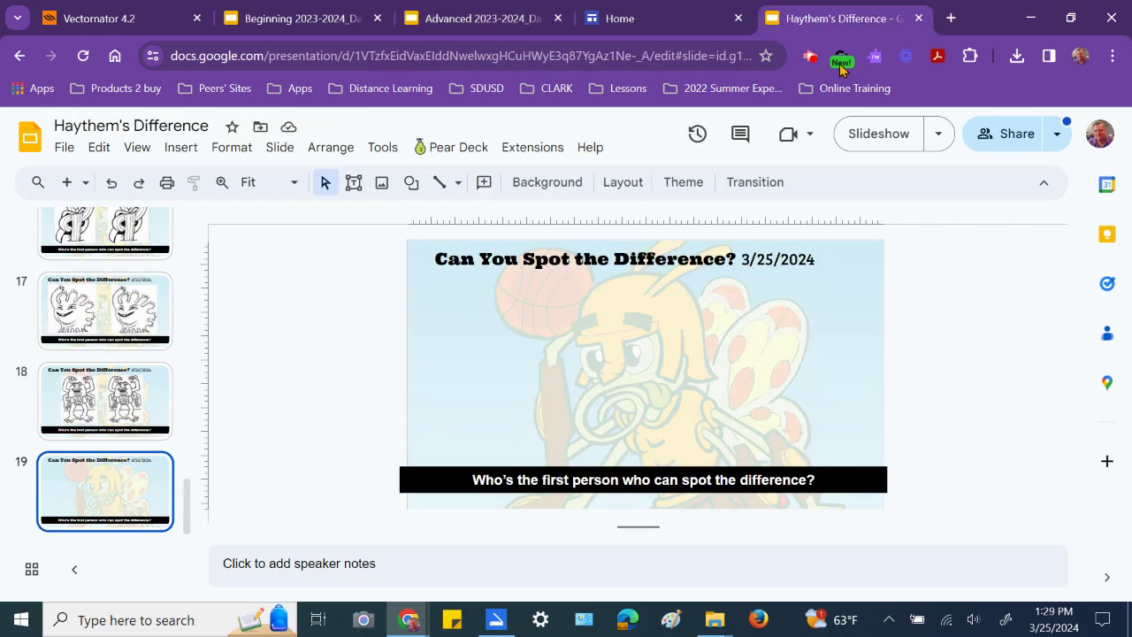
key(ctrl+v)
drag(804, 336, 517, 339)
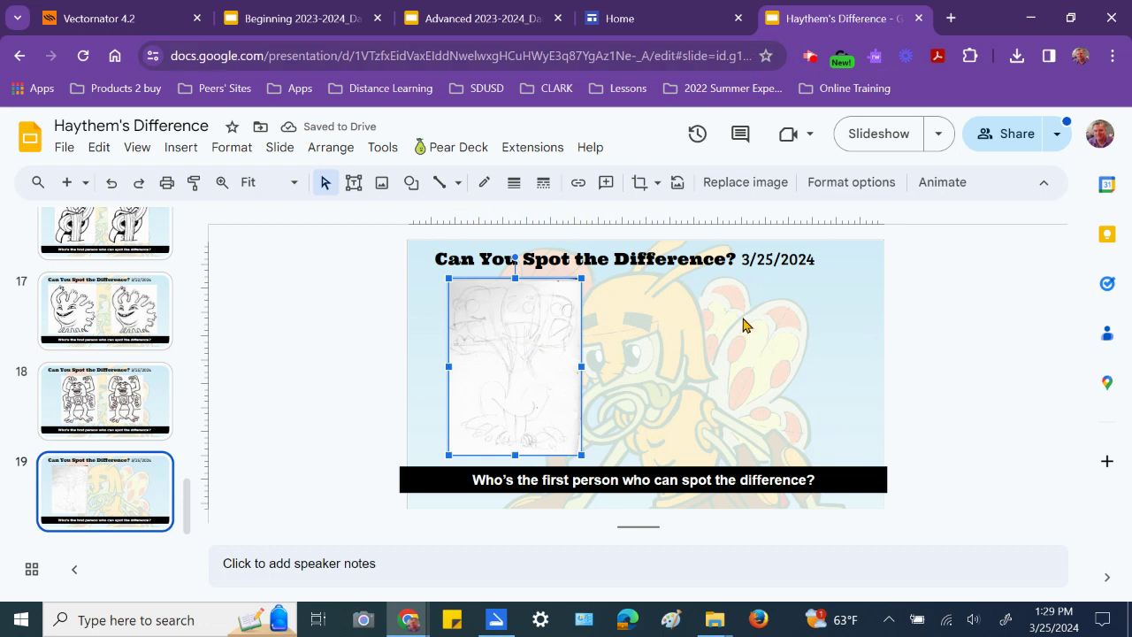
Step: Change the date in the title of spot-the-difference slide 19 to 3/26/2024
click(771, 256)
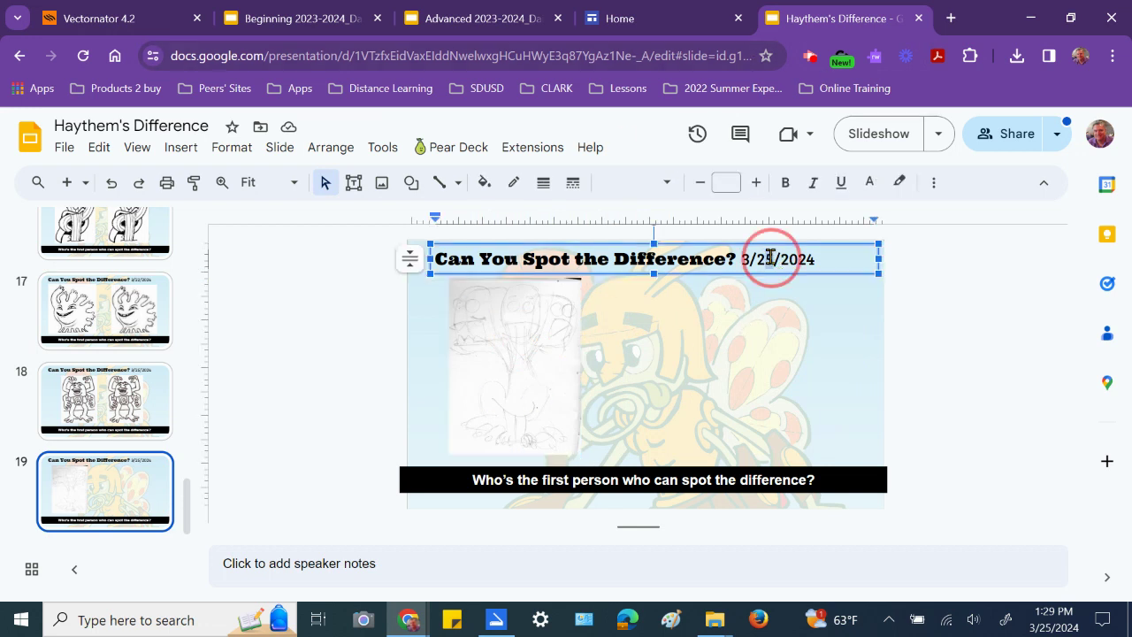
click(771, 256)
key(BackSpace)
text(6)
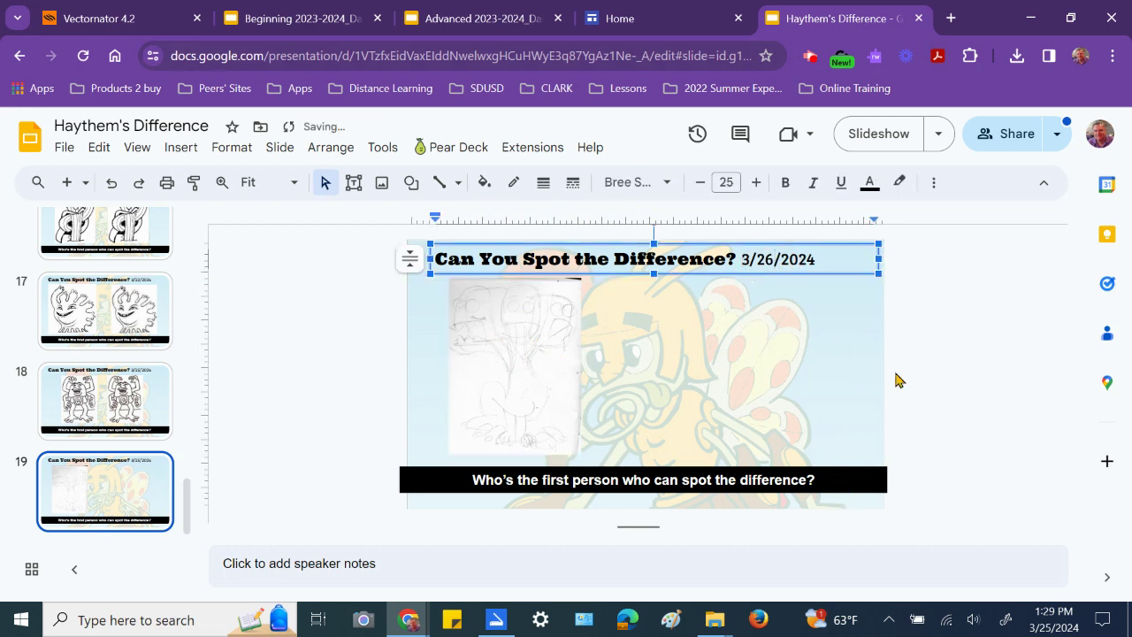
click(991, 347)
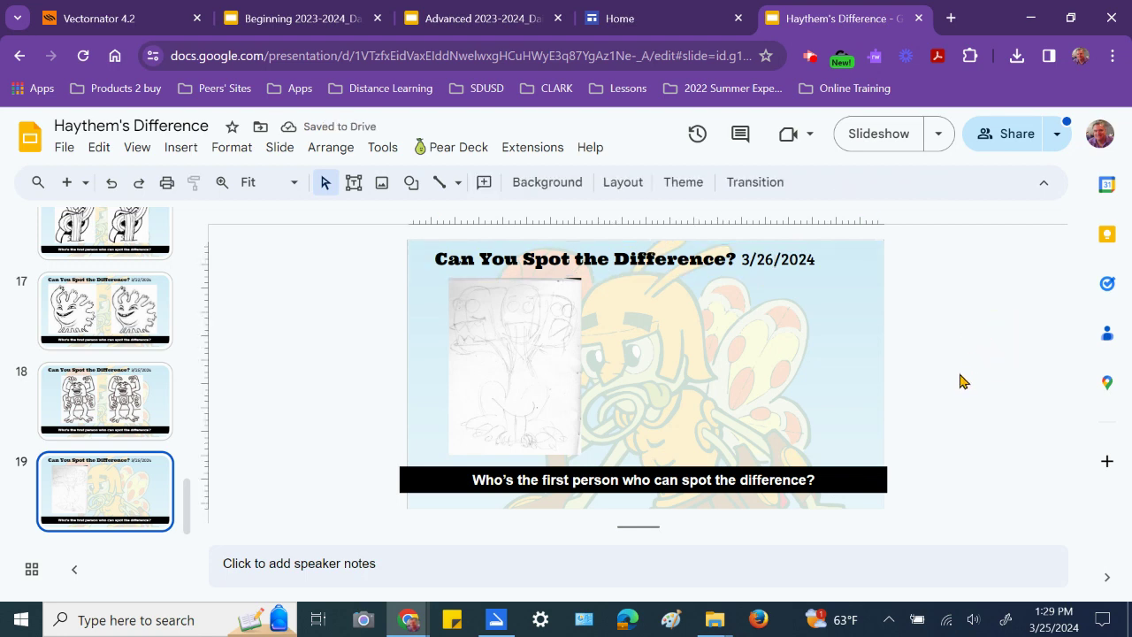
Step: Open the spot-the-difference slideshow from the red question-mark badge on the website's home page, copy the 3/26/2024 slide's address, and close that slideshow
click(473, 26)
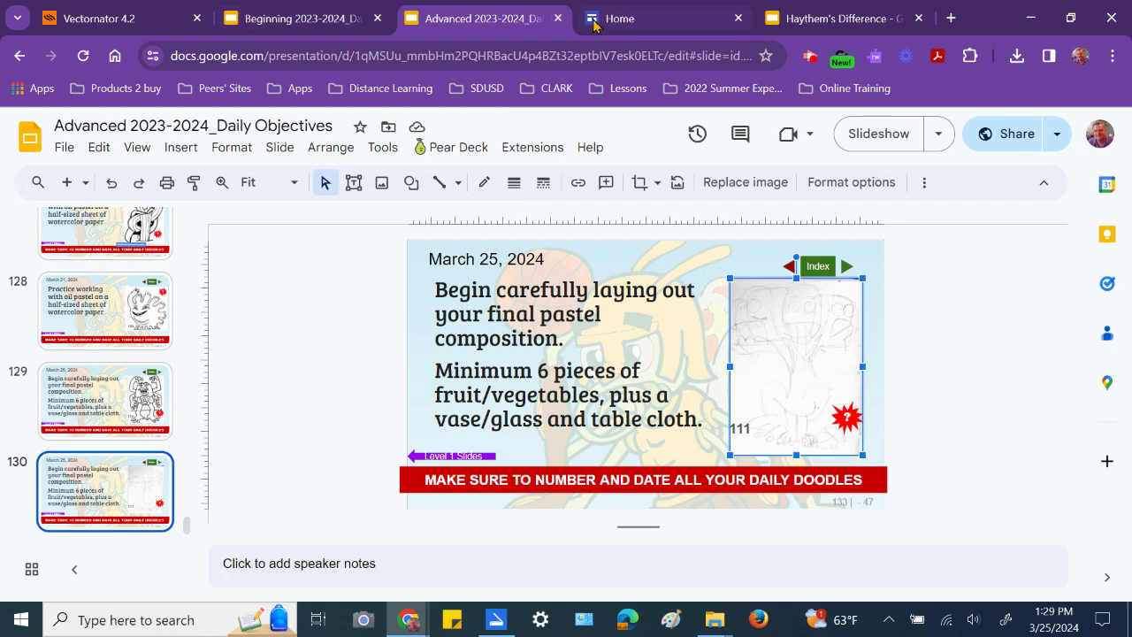
click(607, 20)
click(670, 421)
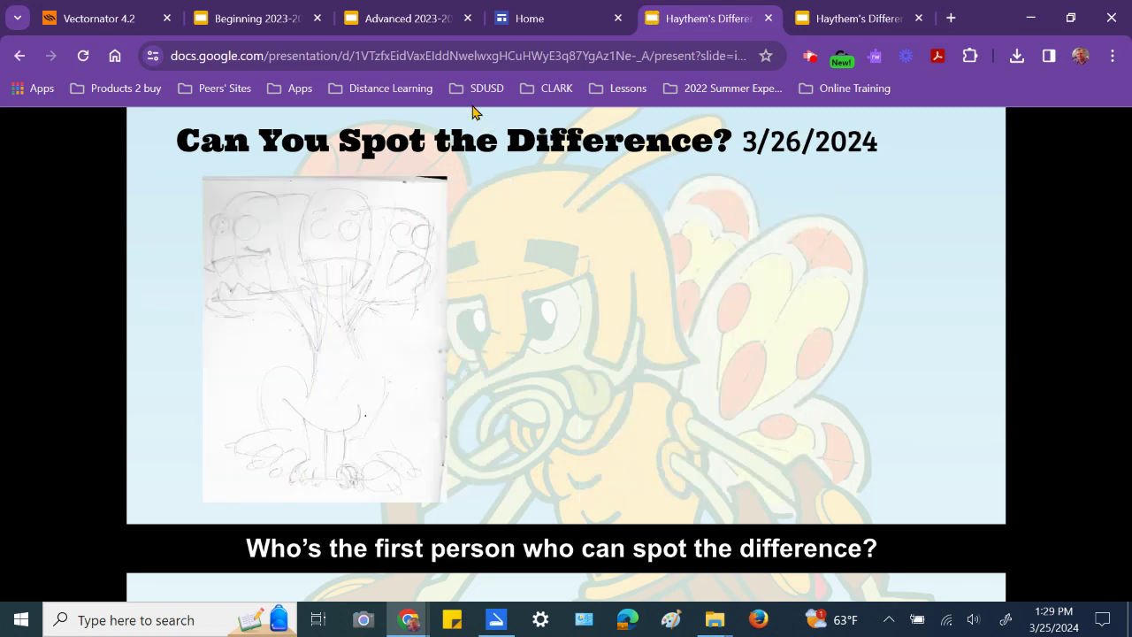
click(461, 55)
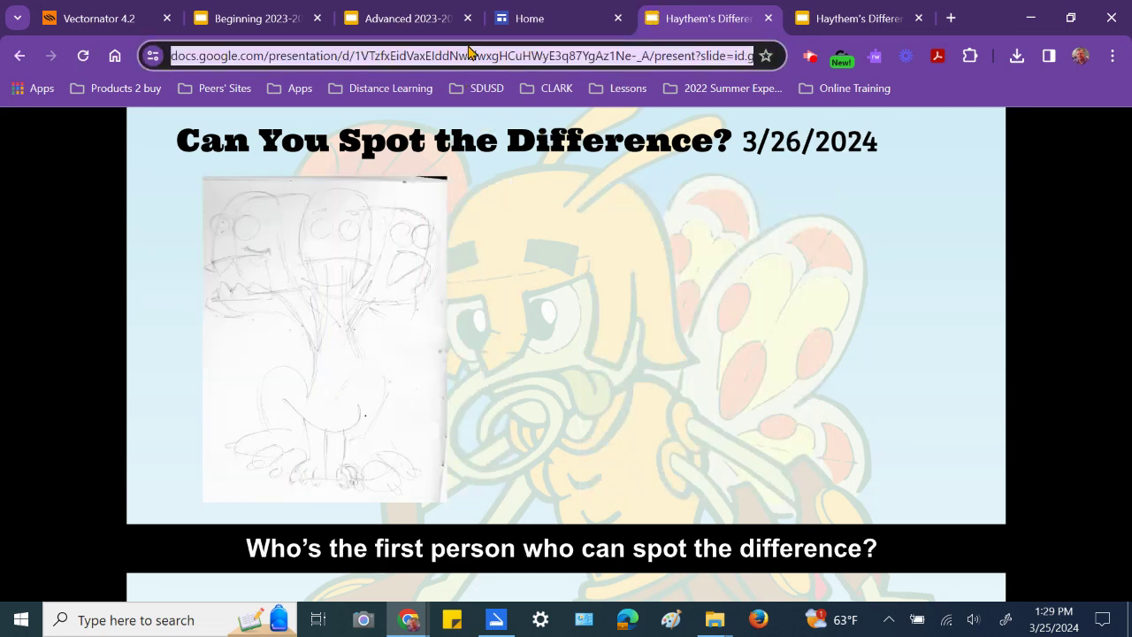
click(767, 18)
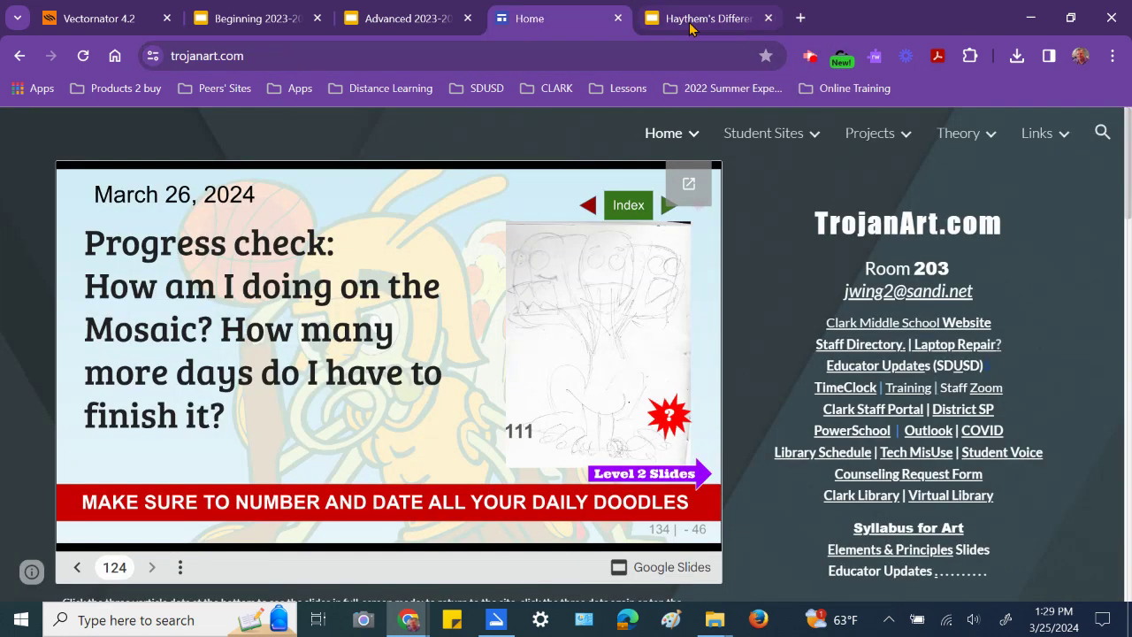
Step: Link the red question-mark badge on slide 130 of the Advanced presentation to the copied 3/26/2024 spot-the-difference slide address
click(421, 25)
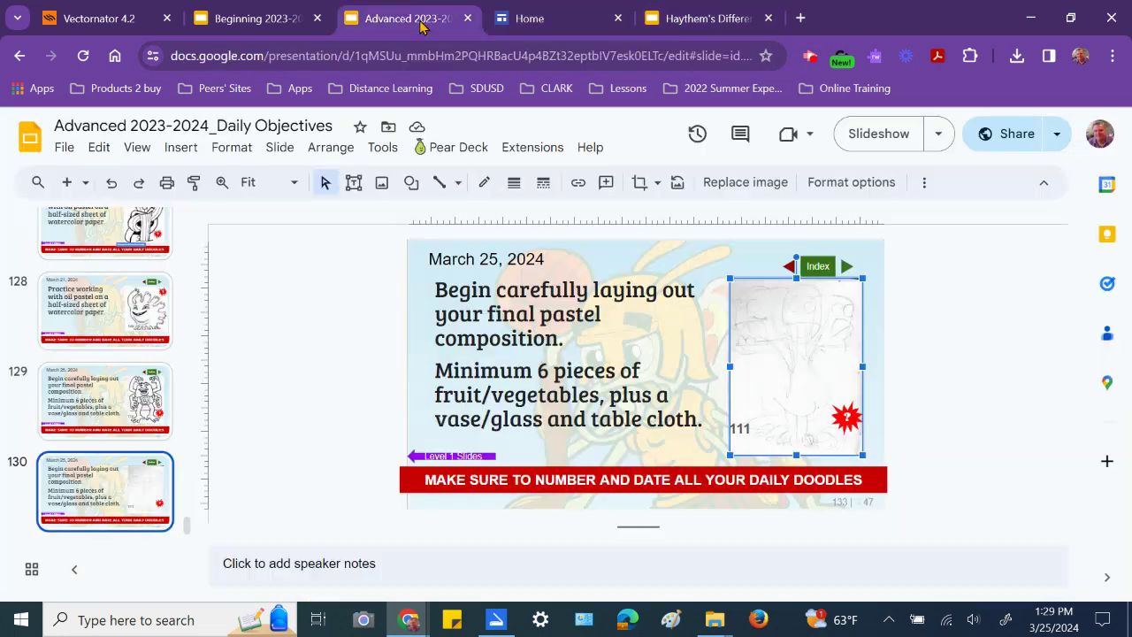
click(847, 417)
key(ctrl+k)
click(1031, 470)
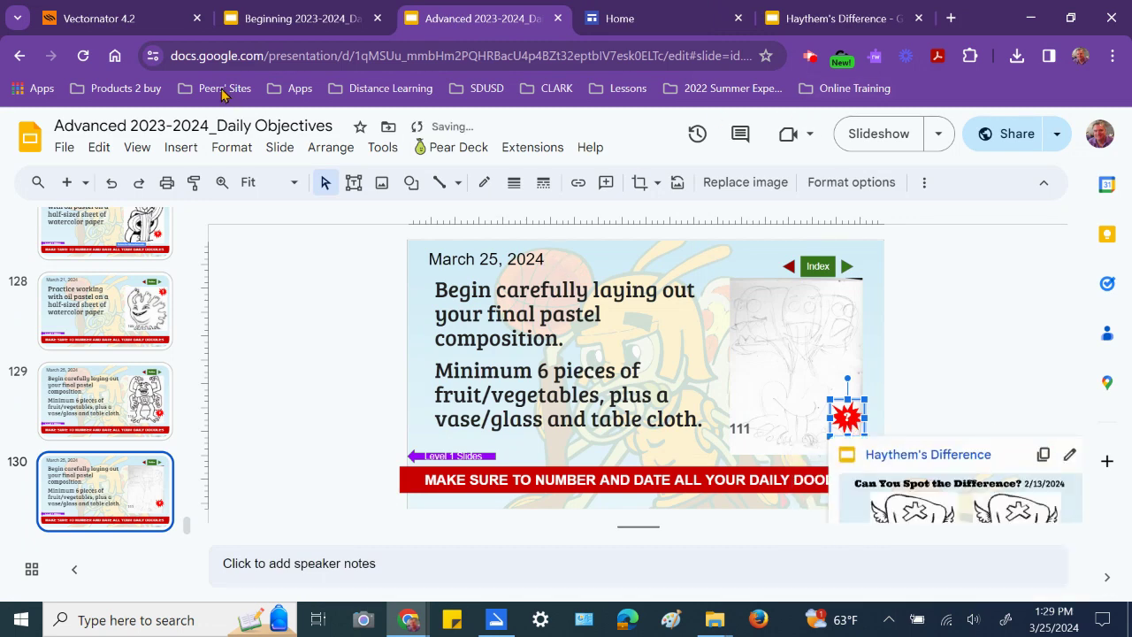
Step: Link the red question-mark badge on slide 124 of the Beginning presentation to the same copied spot-the-difference slide address
click(263, 27)
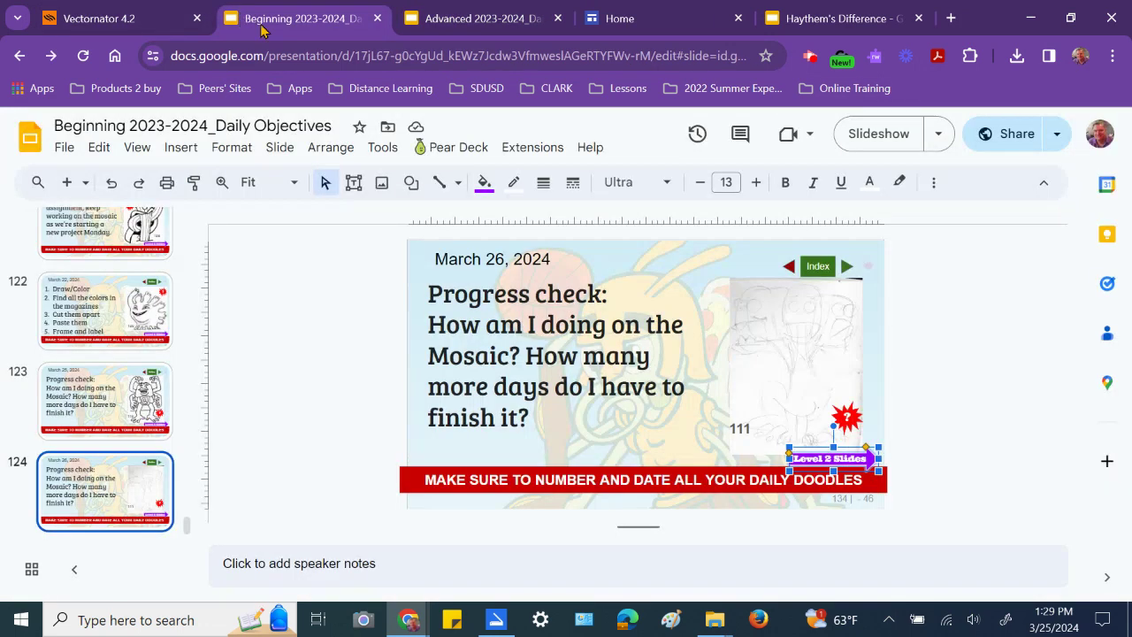
click(846, 420)
key(ctrl+k)
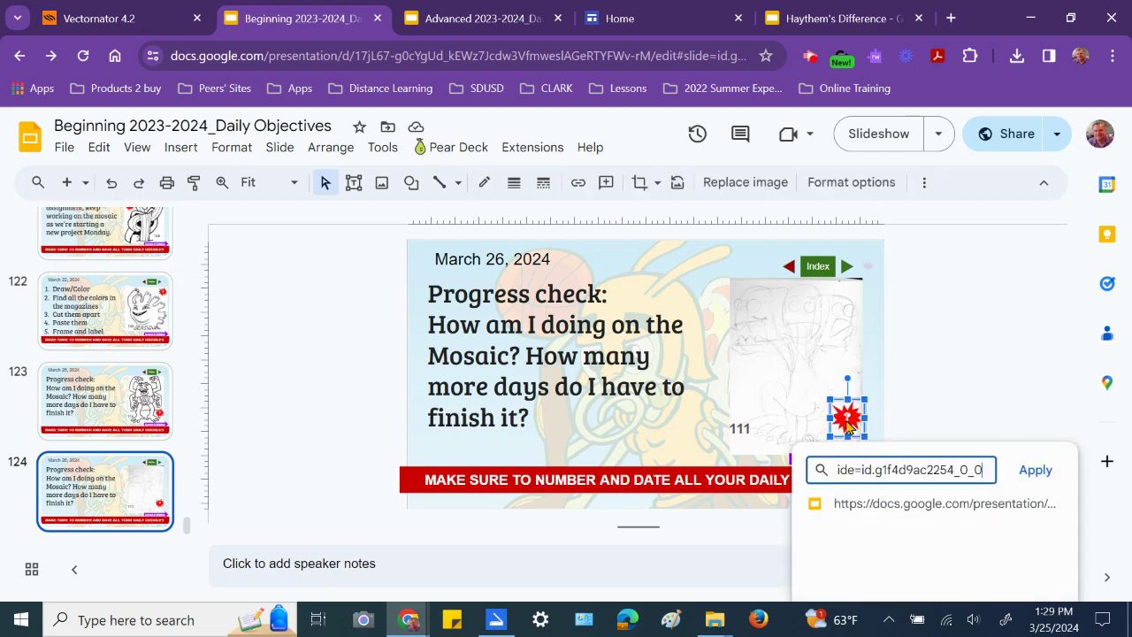
click(1035, 470)
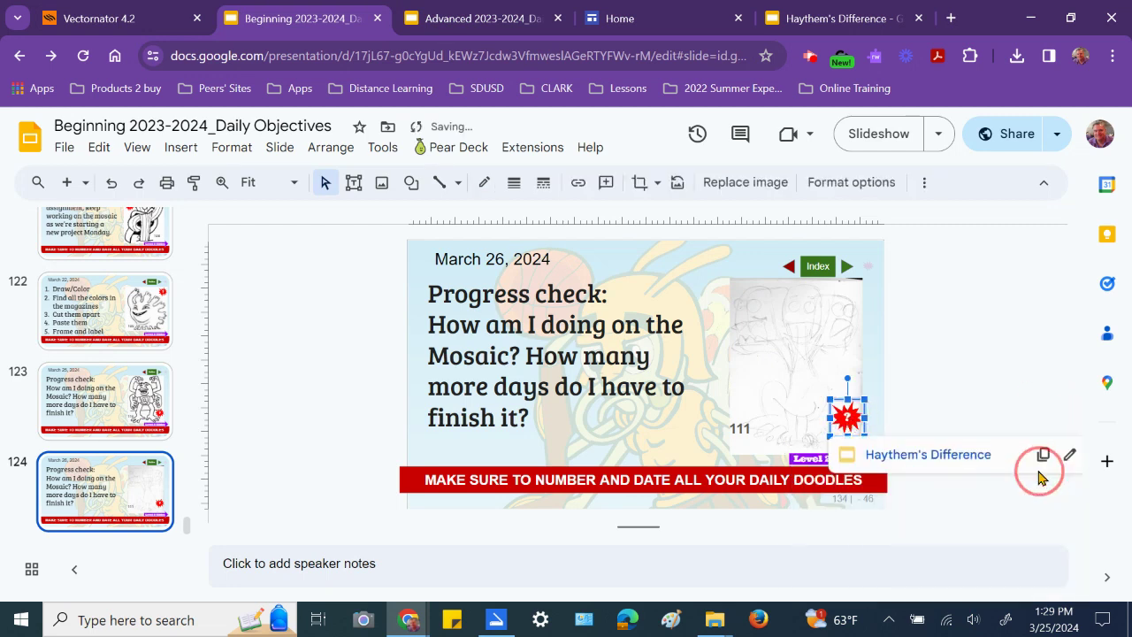
click(988, 370)
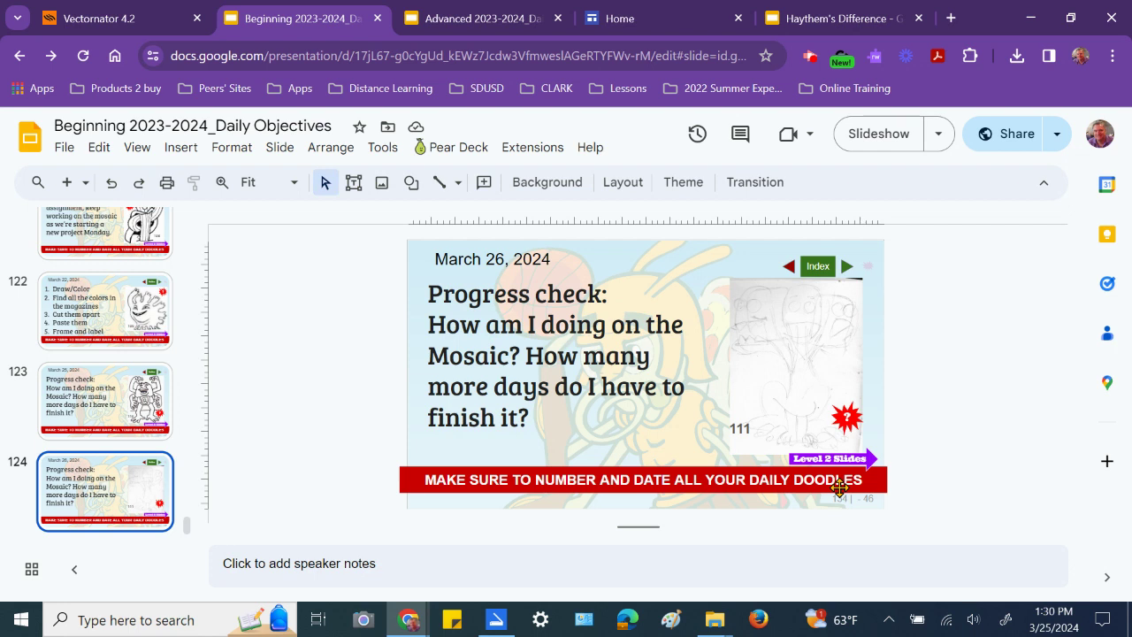
click(959, 313)
click(965, 316)
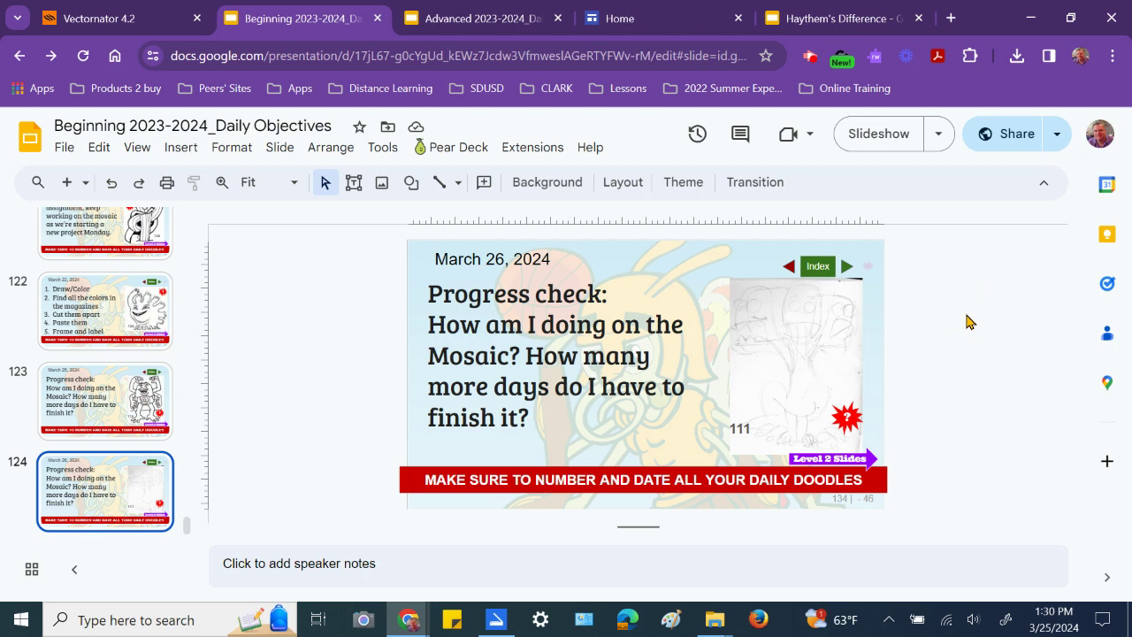